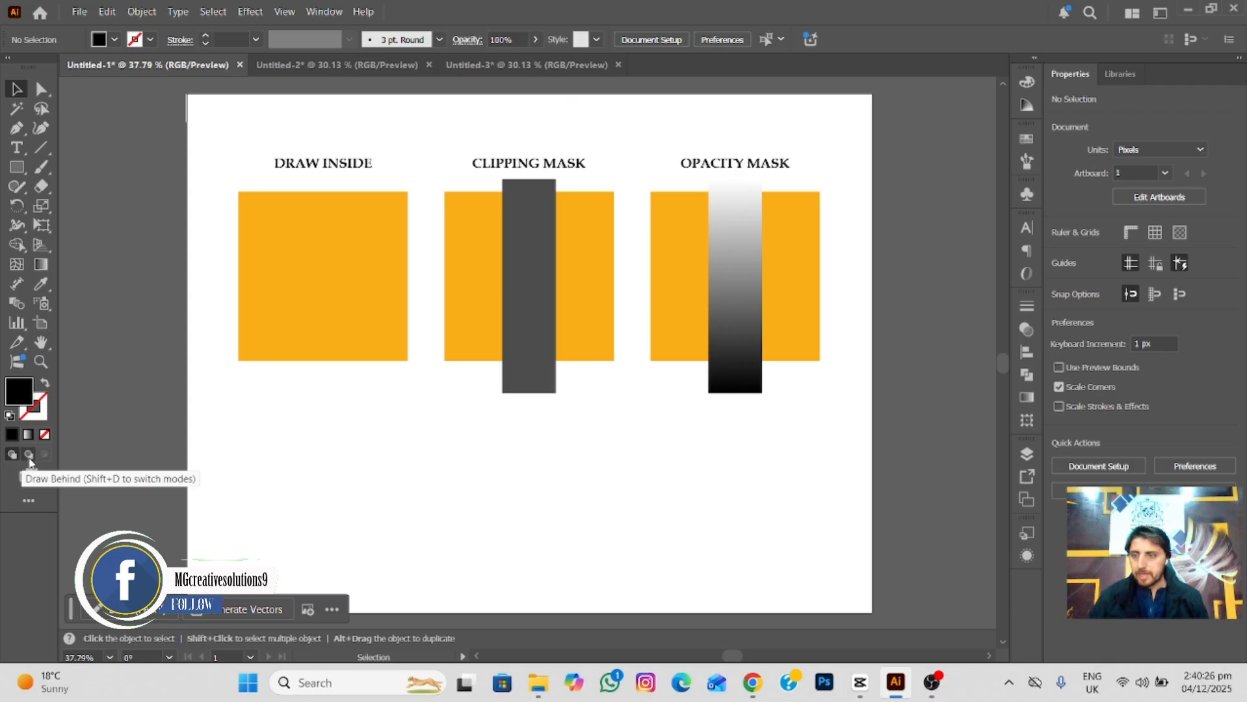
# In Draw Behind mode, draw three large black circles overlapping the orange squares and a fourth about 150 px wide behind the first square.
pyautogui.click(29, 455)
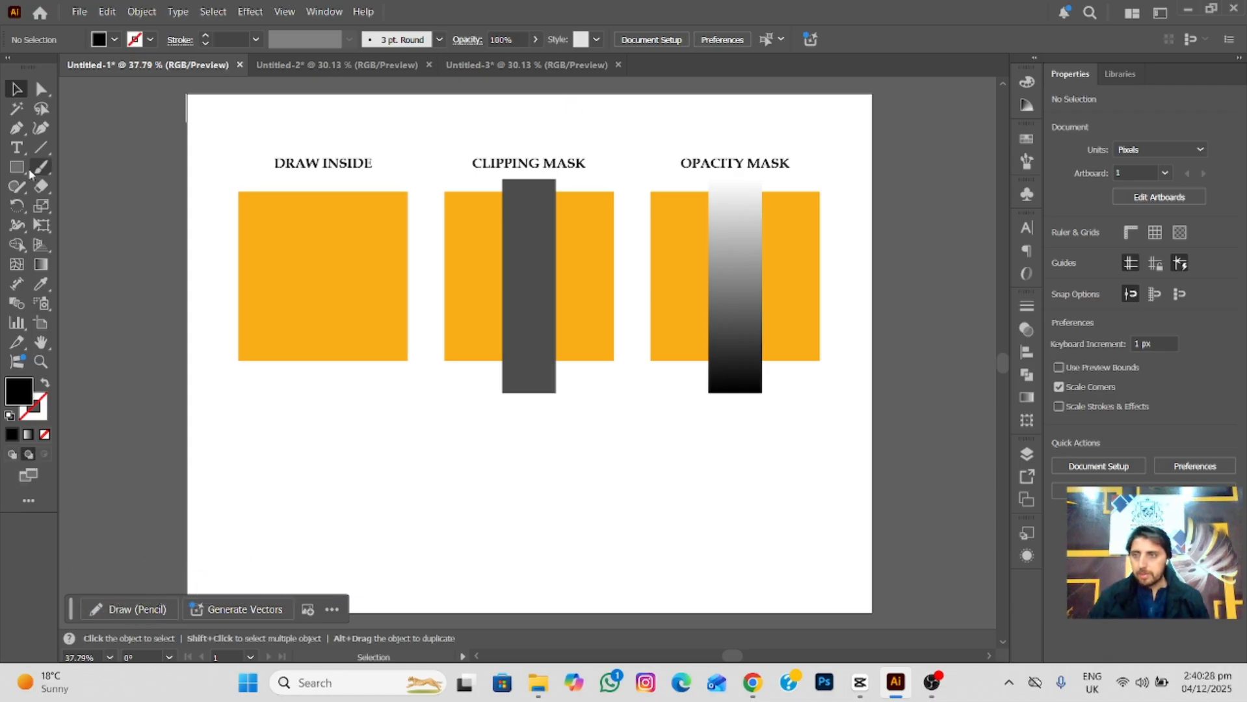
pyautogui.moveTo(19, 169); pyautogui.dragTo(57, 207)
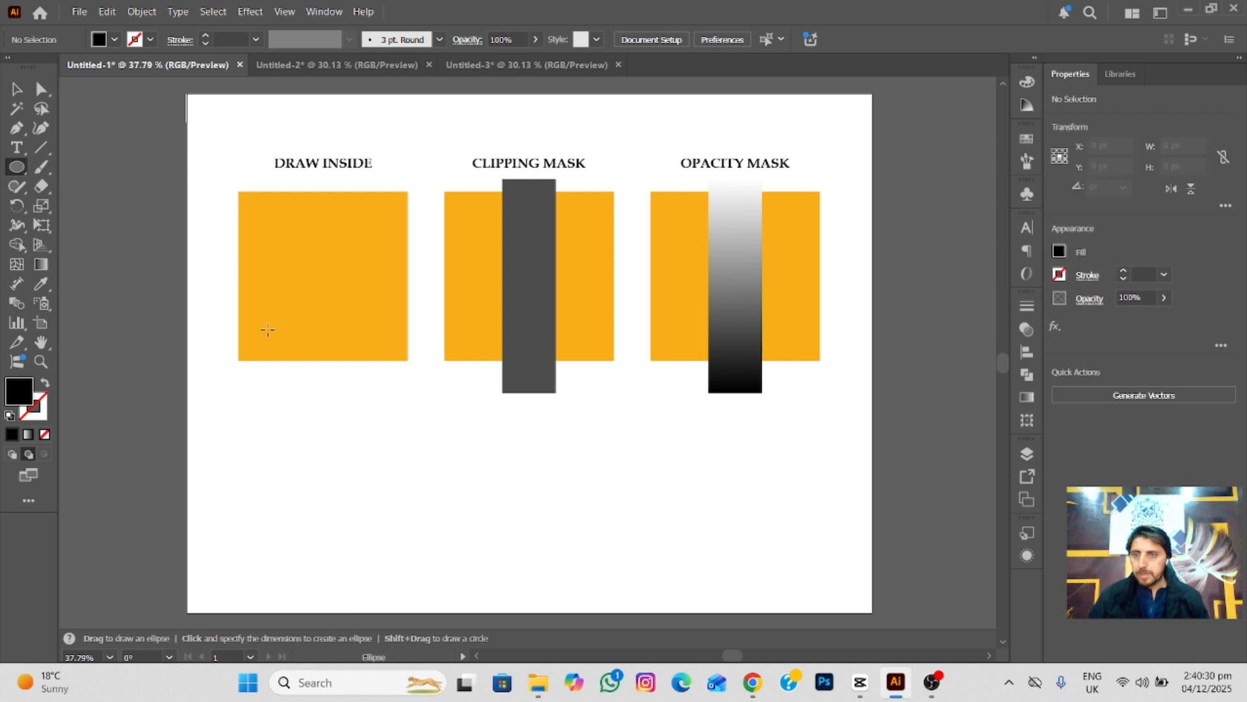
pyautogui.moveTo(222, 305); pyautogui.dragTo(370, 451)
pyautogui.moveTo(232, 228); pyautogui.dragTo(375, 342)
pyautogui.moveTo(378, 208); pyautogui.dragTo(530, 360)
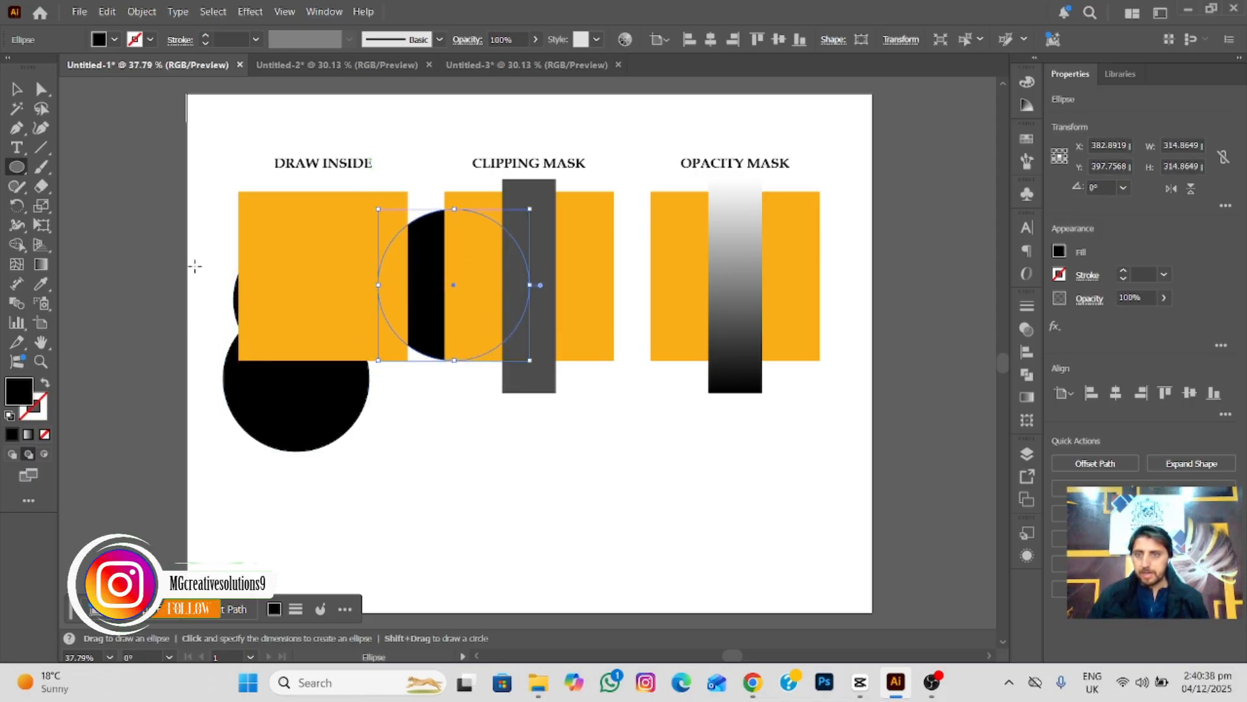
pyautogui.moveTo(263, 241); pyautogui.dragTo(335, 313)
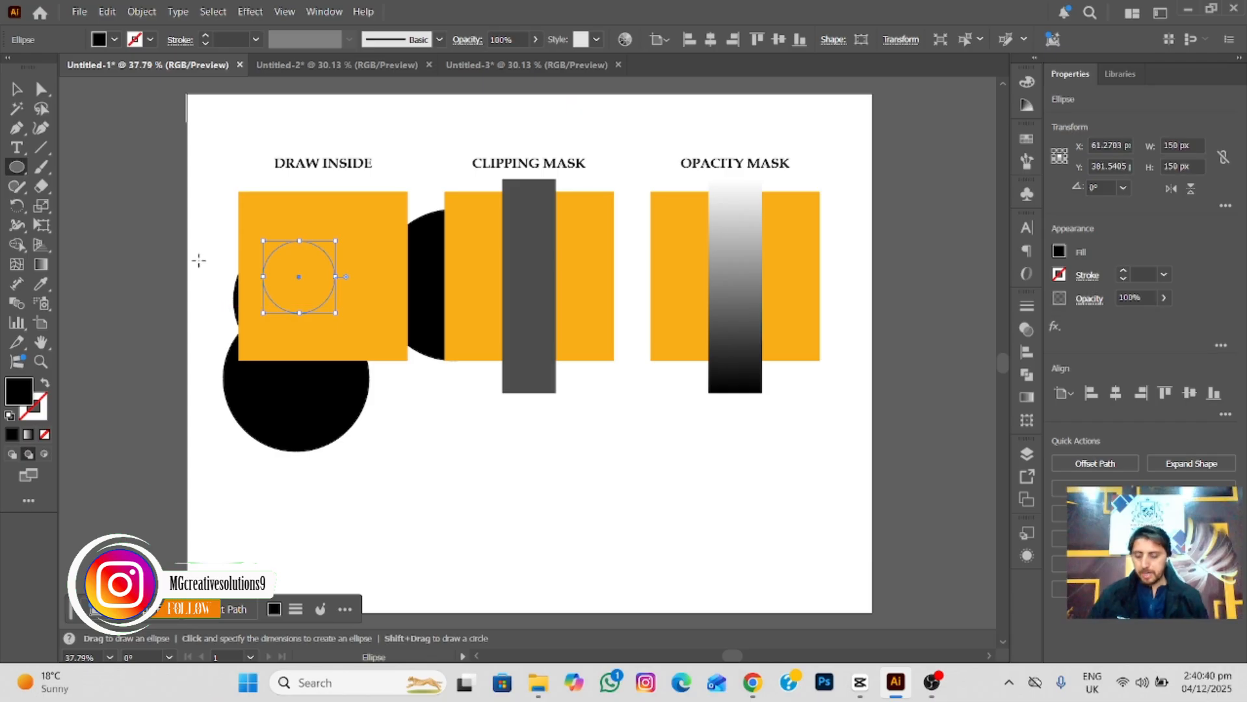
# Undo all the black circles drawn behind the squares.
pyautogui.hotkey('ctrl', 'z')
pyautogui.hotkey('ctrl', 'z')
pyautogui.hotkey('ctrl', 'z')
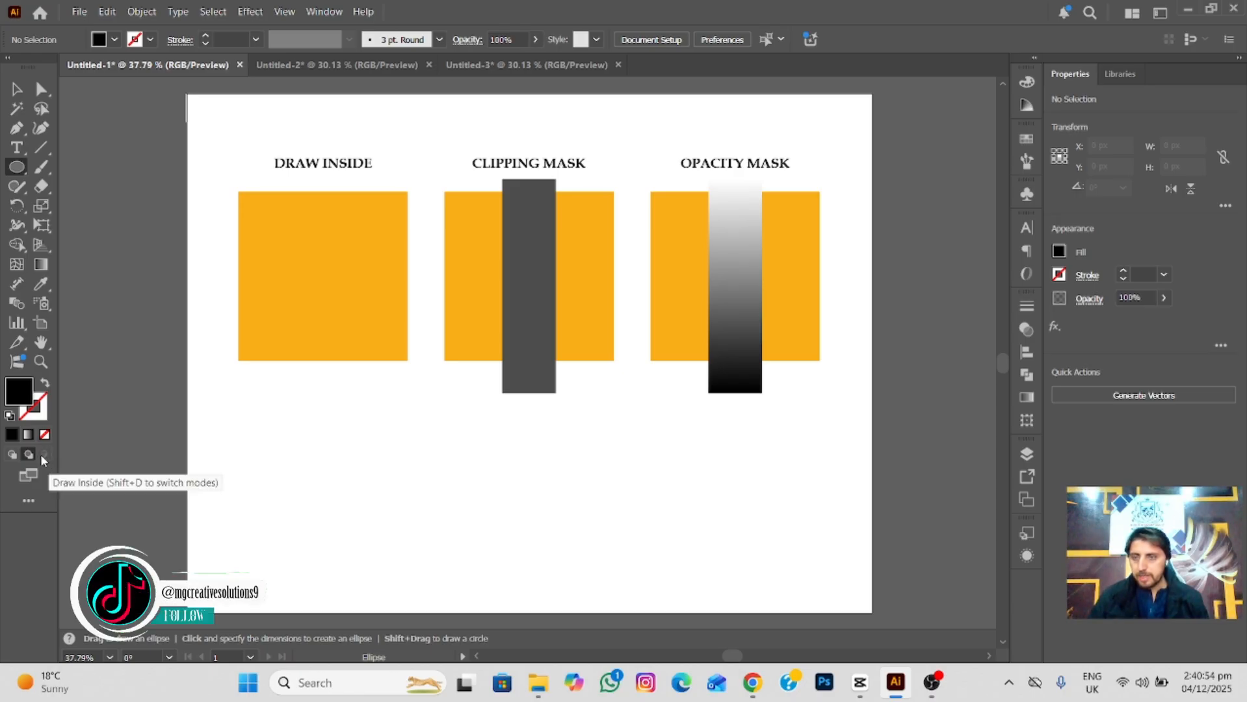
# Turn on Draw Inside mode for the orange square under the DRAW INSIDE heading.
pyautogui.press('v')
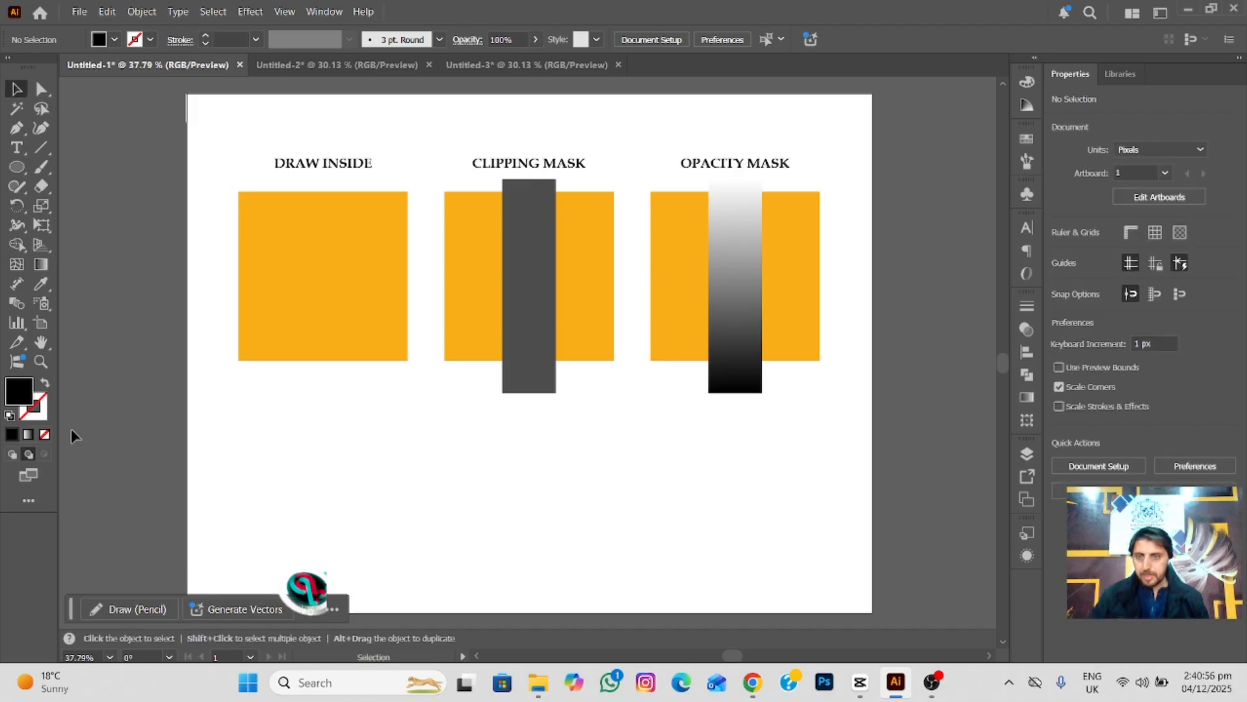
pyautogui.click(293, 316)
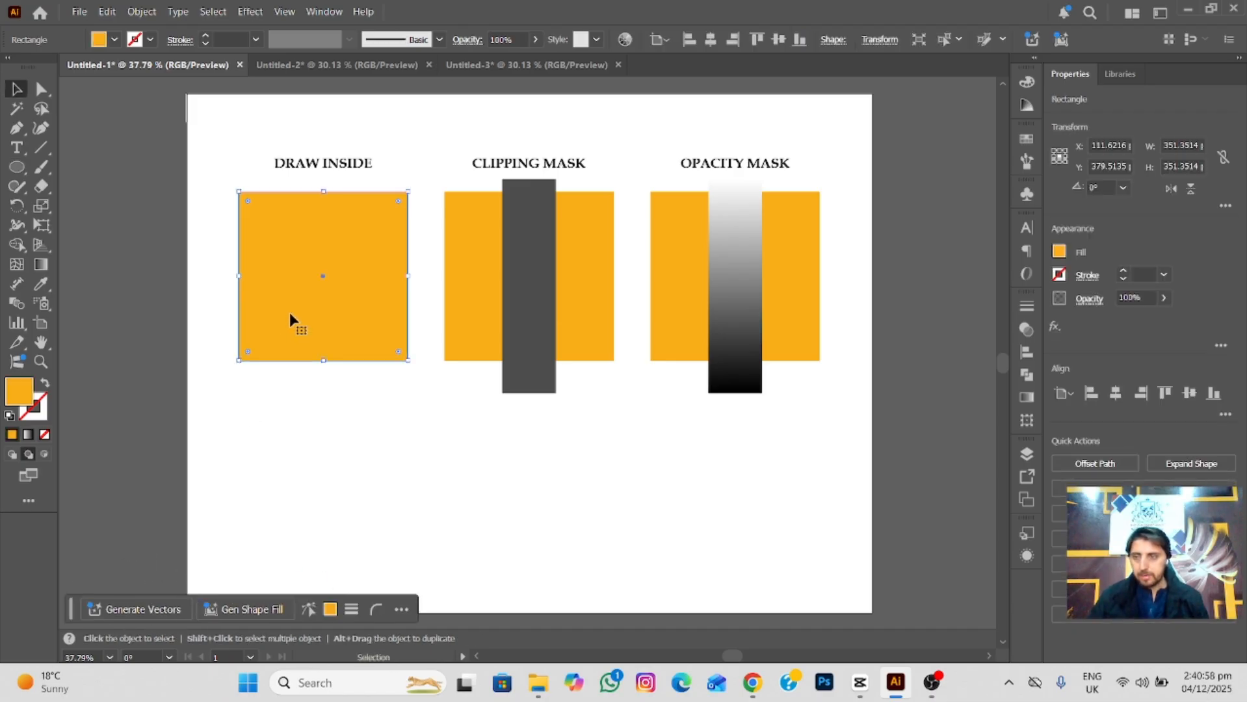
pyautogui.click(45, 455)
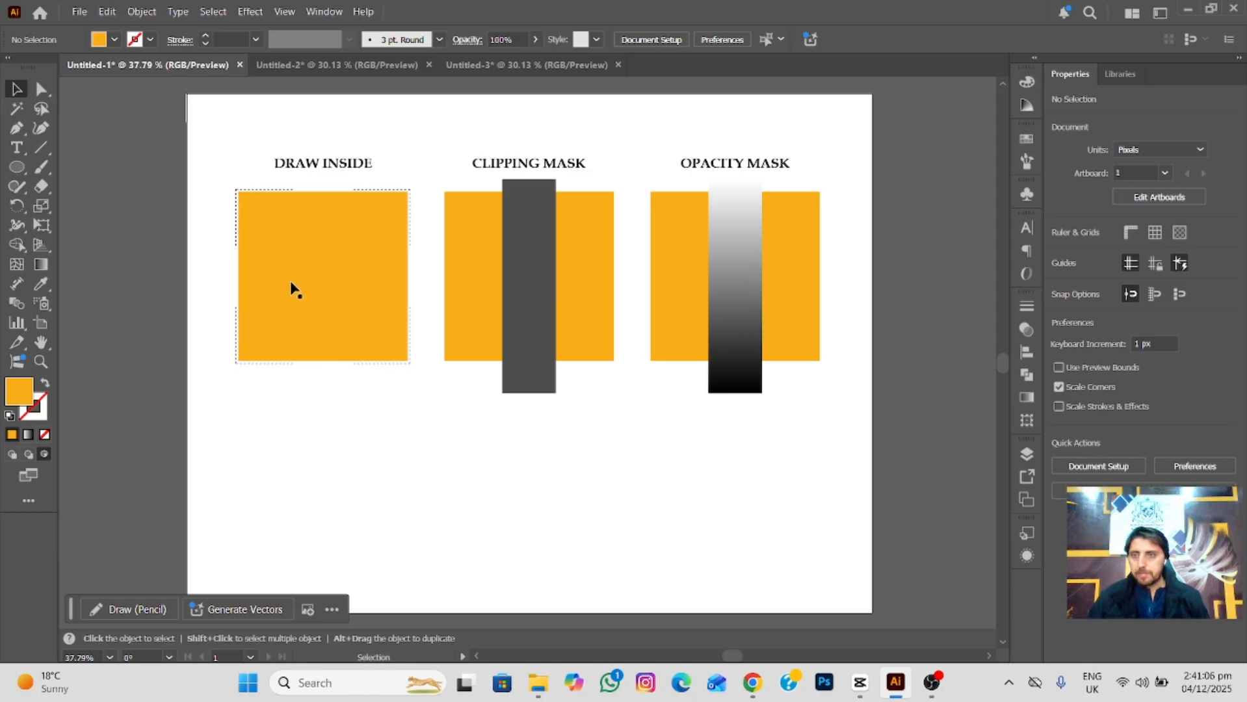
# Set the fill to red and draw four circles about 132 to 155 px wide over the corners of the DRAW INSIDE square.
pyautogui.click(20, 171)
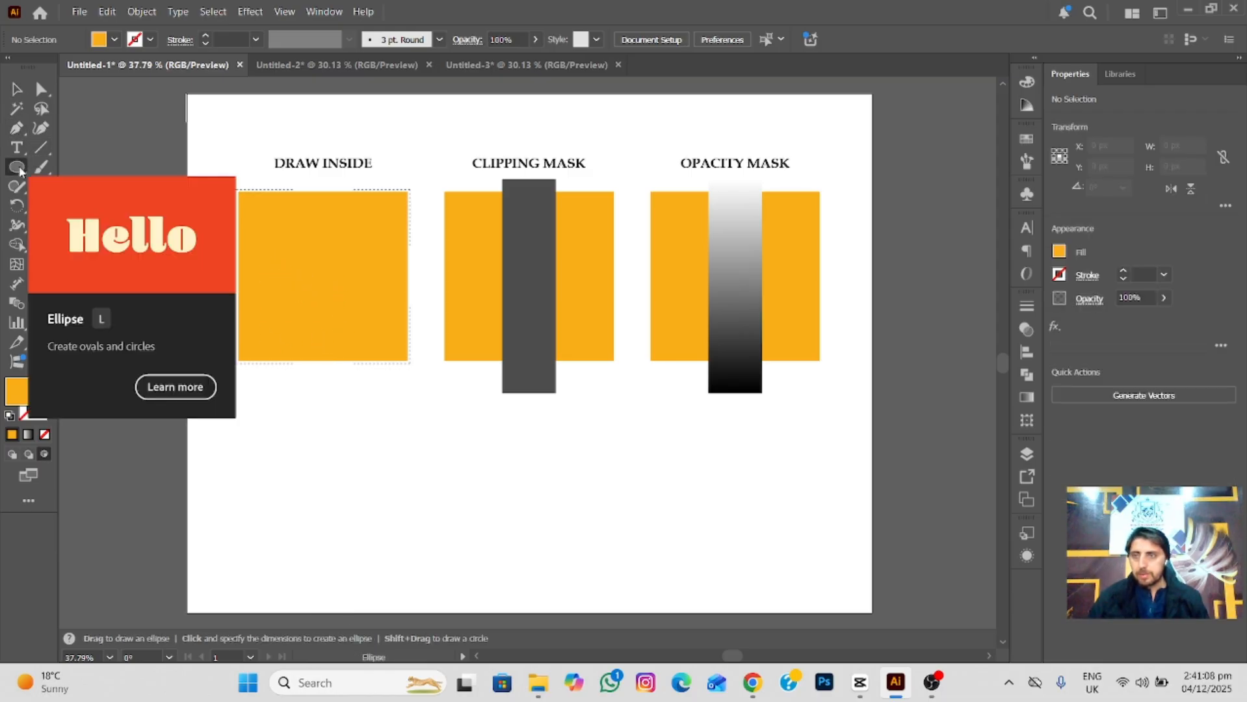
pyautogui.click(115, 40)
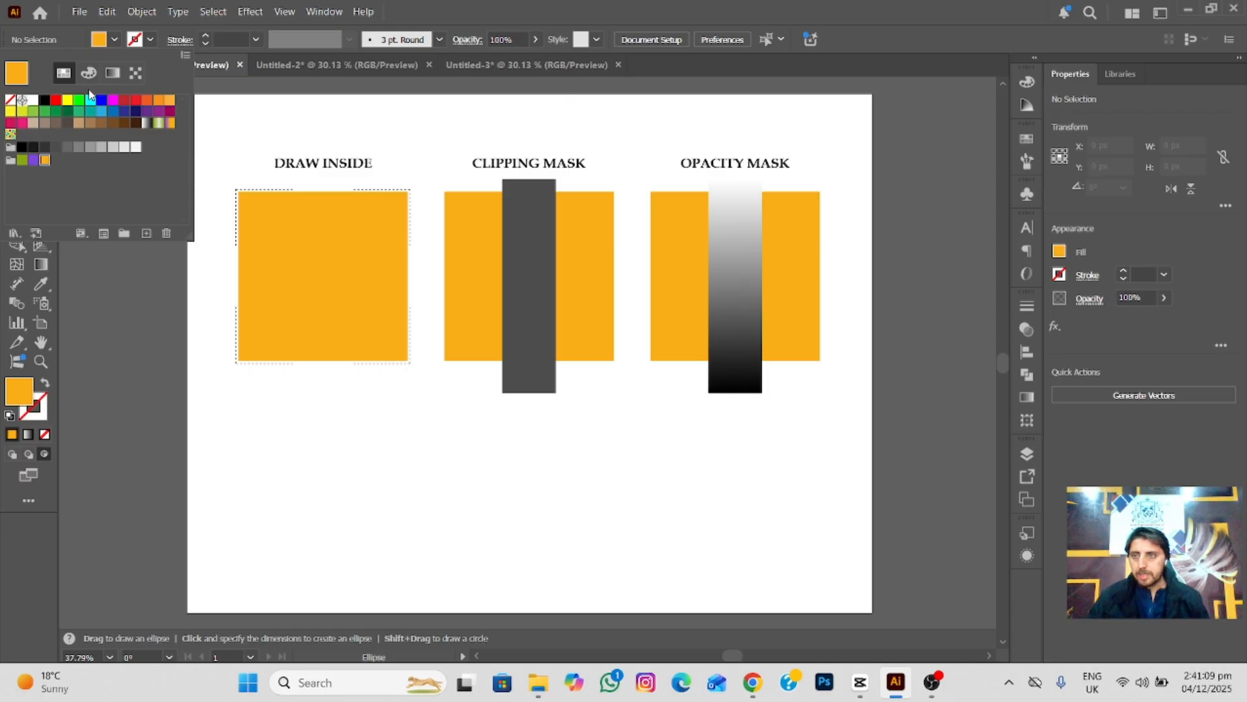
pyautogui.click(56, 104)
pyautogui.click(116, 40)
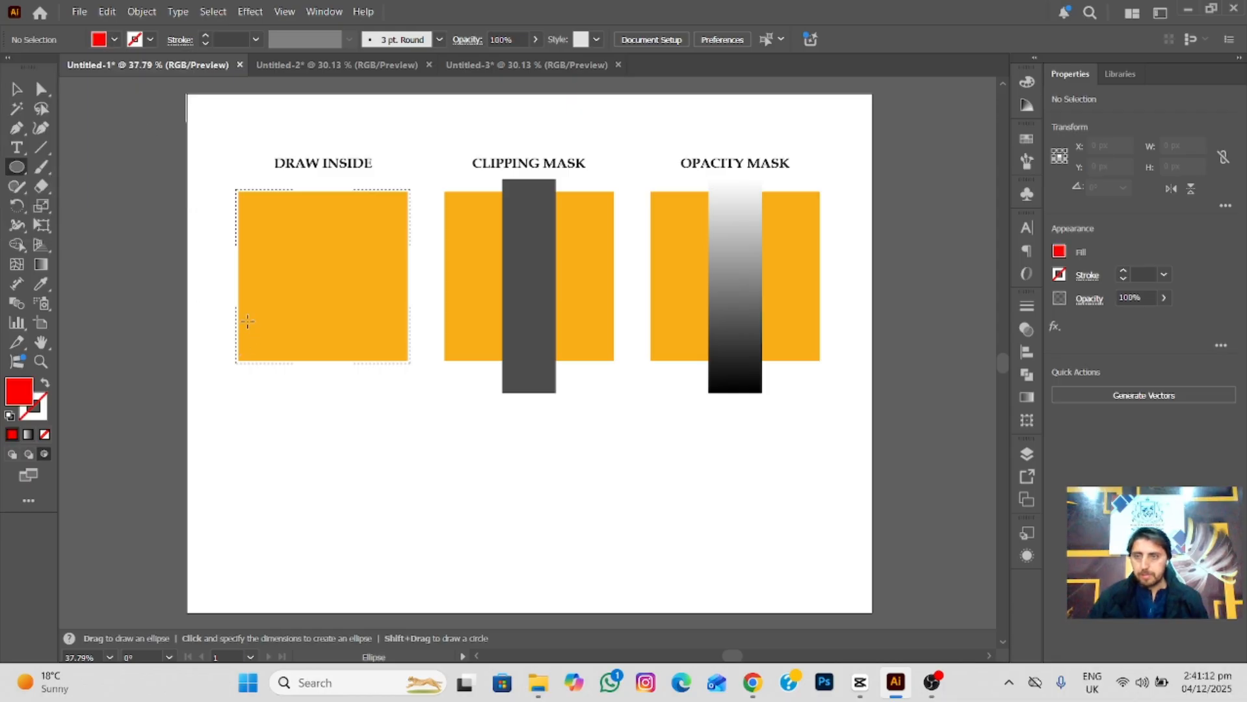
pyautogui.moveTo(231, 327); pyautogui.dragTo(306, 402)
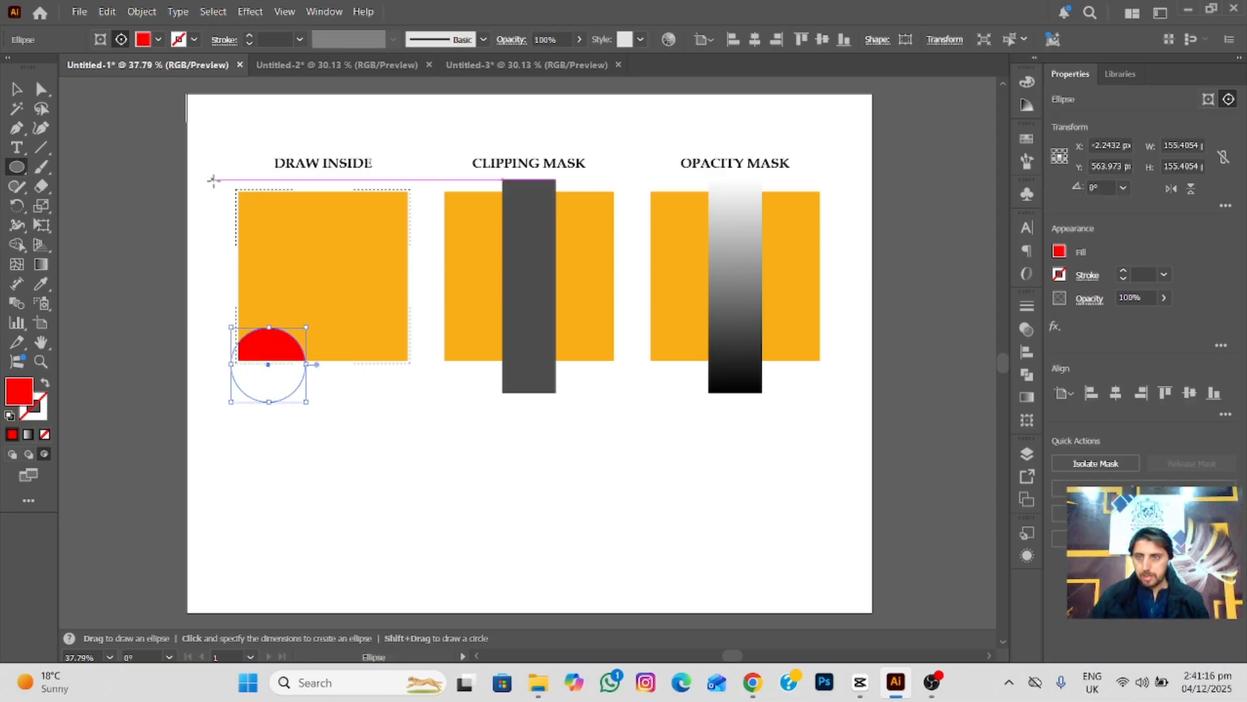
pyautogui.moveTo(216, 183); pyautogui.dragTo(287, 253)
pyautogui.moveTo(377, 179); pyautogui.dragTo(446, 248)
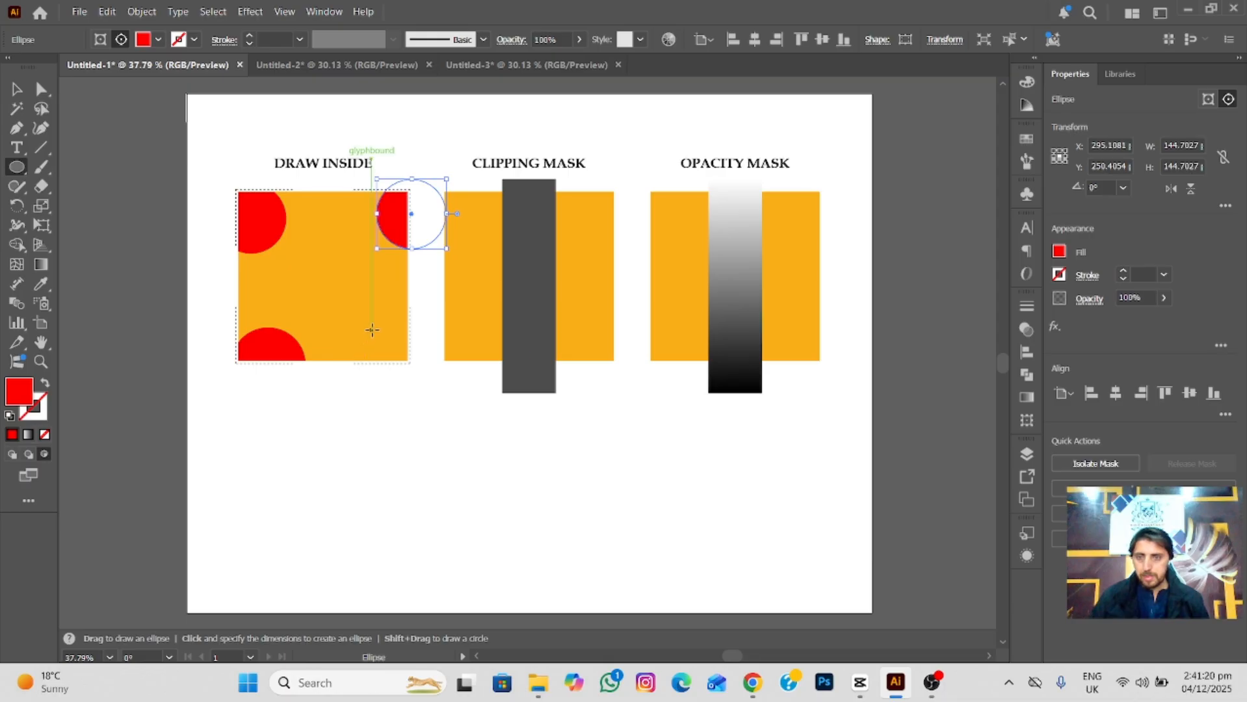
pyautogui.moveTo(371, 330); pyautogui.dragTo(434, 387)
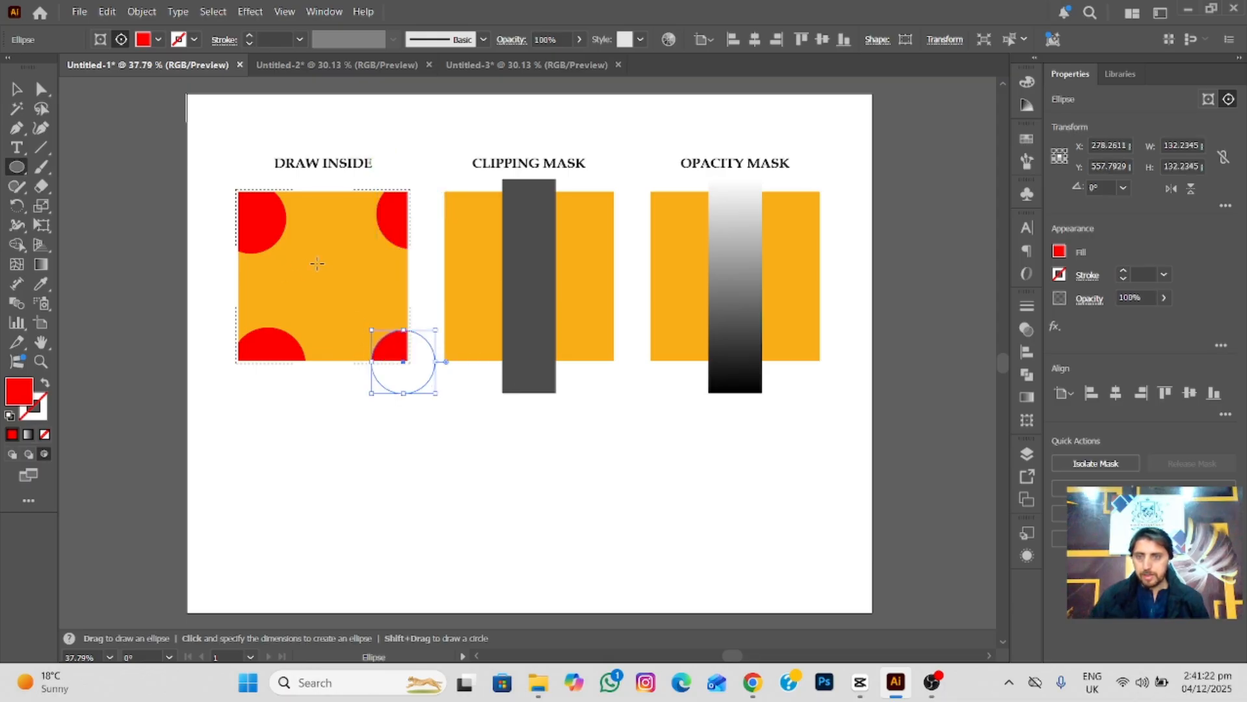
# Draw three smaller red circles in the middle of the DRAW INSIDE square, the uppermost about 107 px wide.
pyautogui.moveTo(316, 263); pyautogui.dragTo(378, 324)
pyautogui.moveTo(255, 265); pyautogui.dragTo(301, 311)
pyautogui.moveTo(306, 227); pyautogui.dragTo(357, 278)
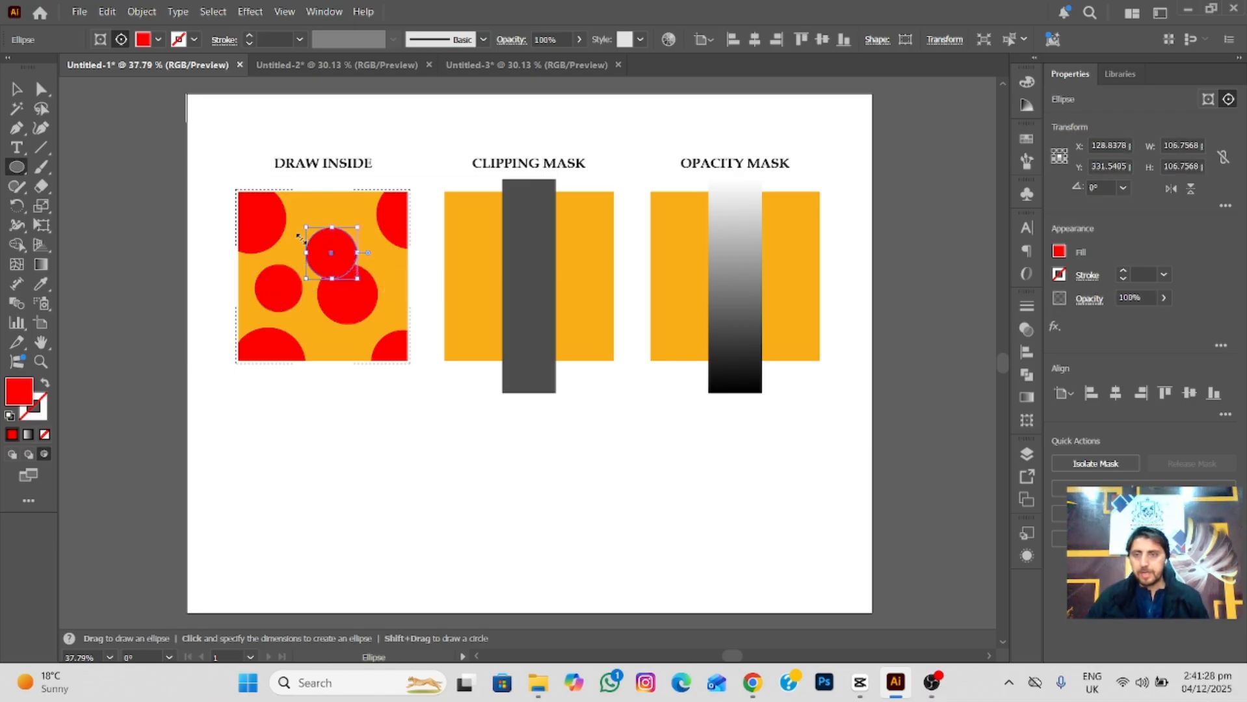
pyautogui.press('v')
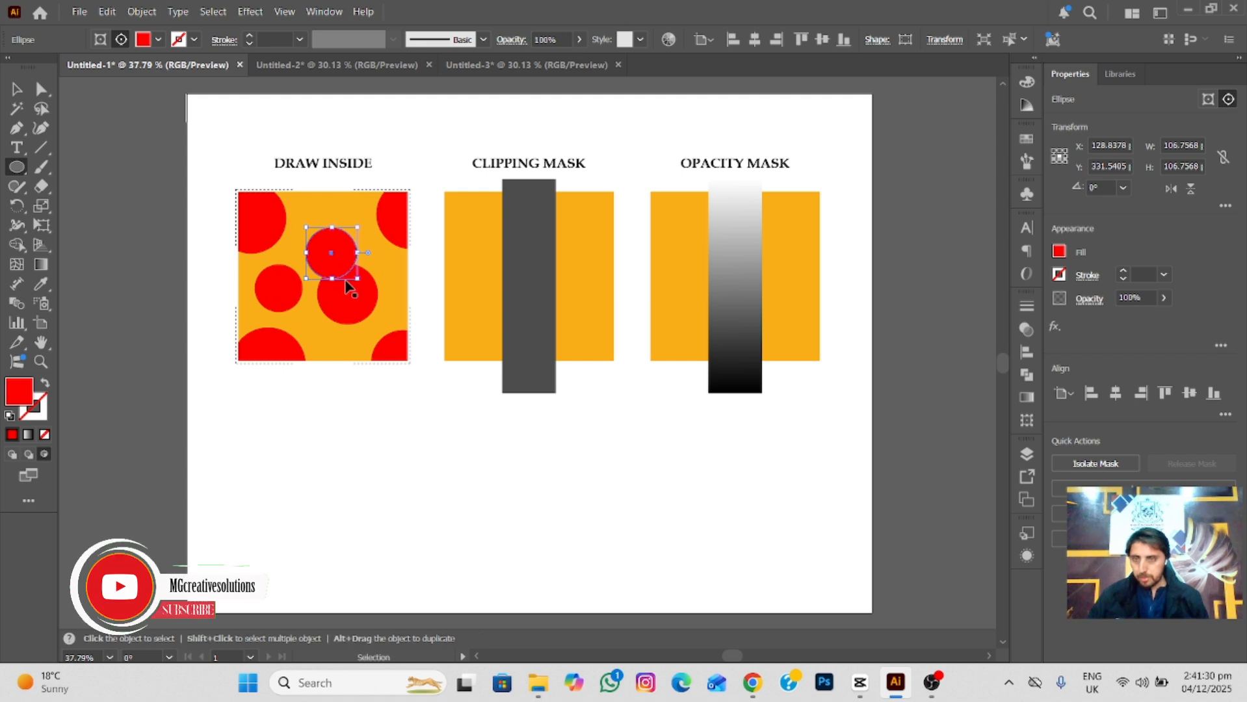
# Undo all the red circles inside the square and return to Draw Normal mode.
pyautogui.hotkey('ctrl', 'z')
pyautogui.hotkey('ctrl', 'z')
pyautogui.hotkey('ctrl', 'z')
pyautogui.hotkey('ctrl', 'z')
pyautogui.hotkey('ctrl', 'z')
pyautogui.hotkey('ctrl', 'z')
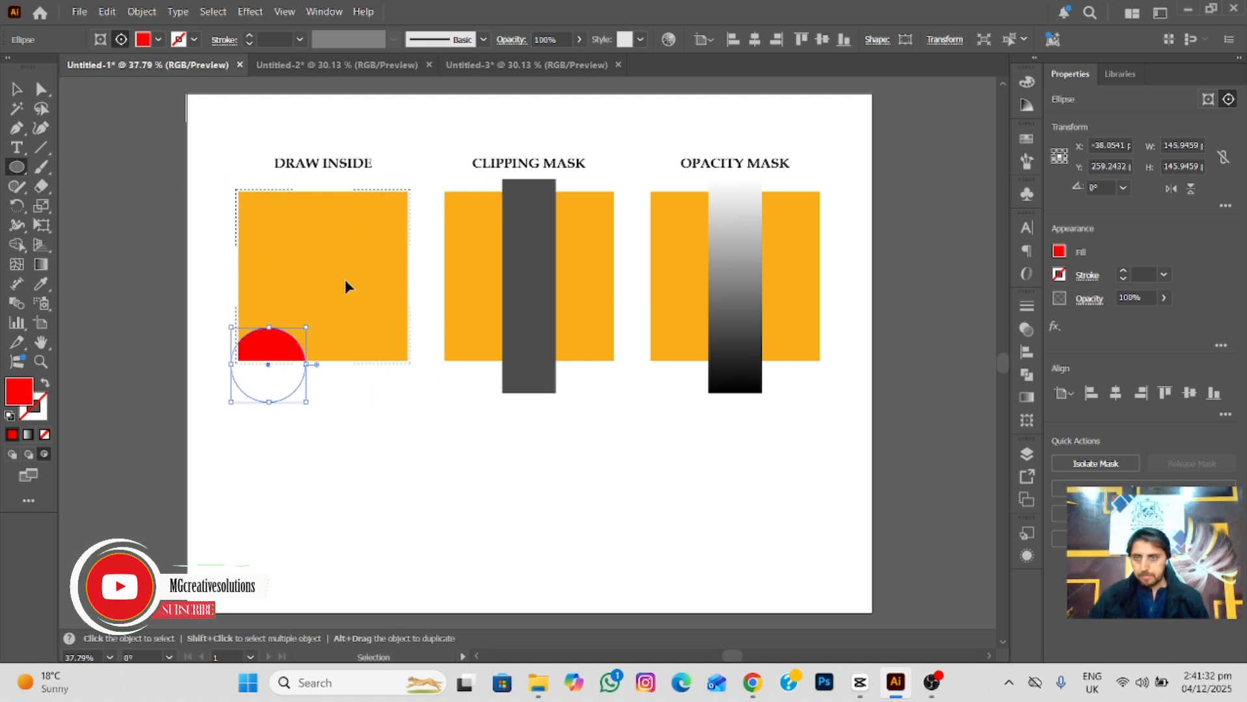
pyautogui.hotkey('ctrl', 'z')
pyautogui.press('l')
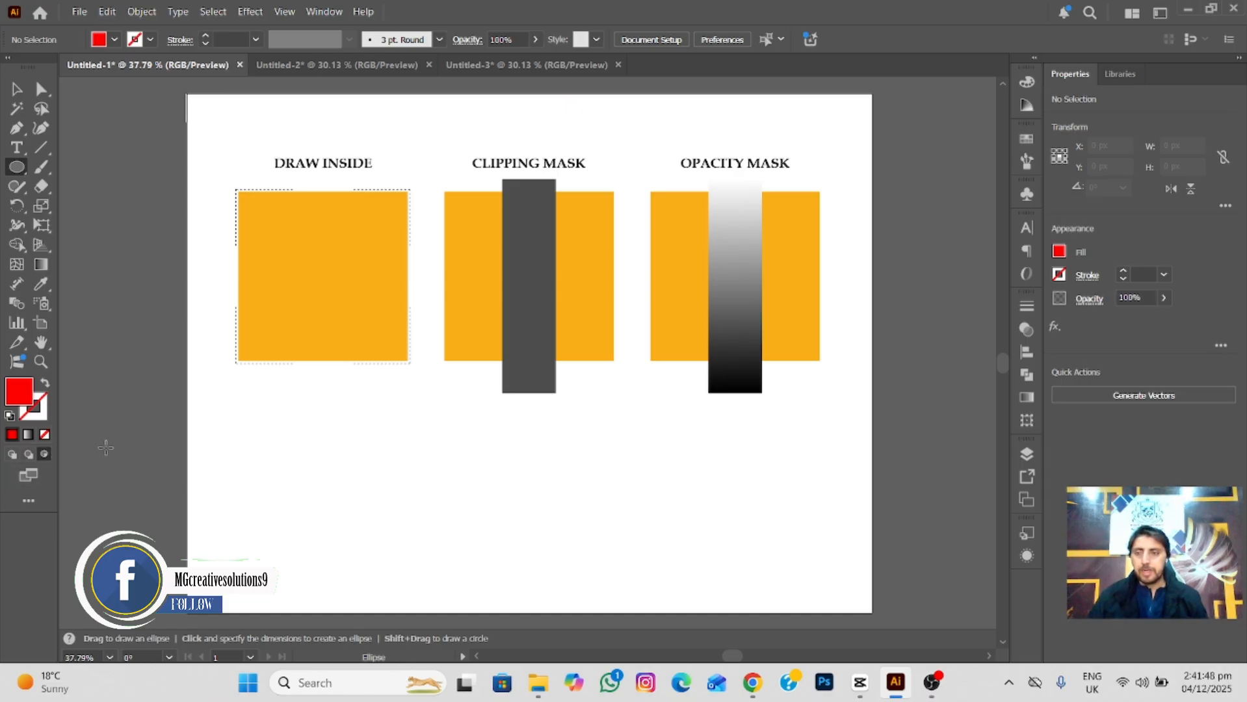
pyautogui.click(12, 458)
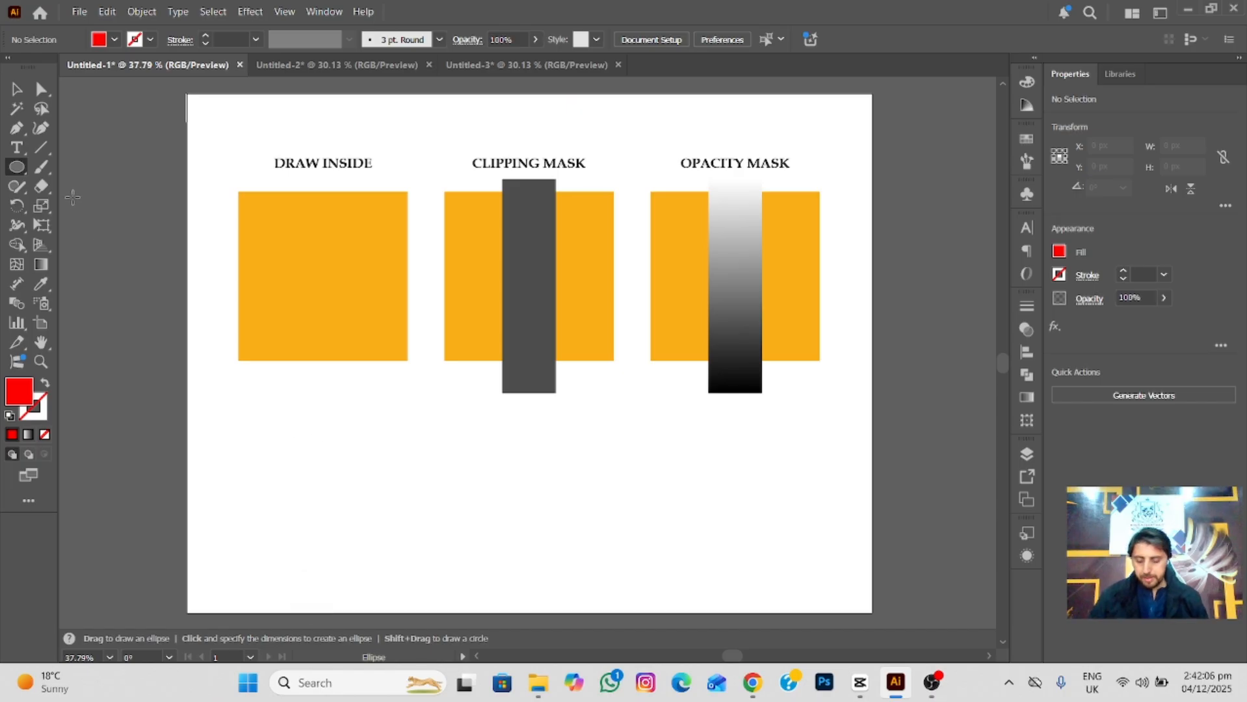
pyautogui.press('v')
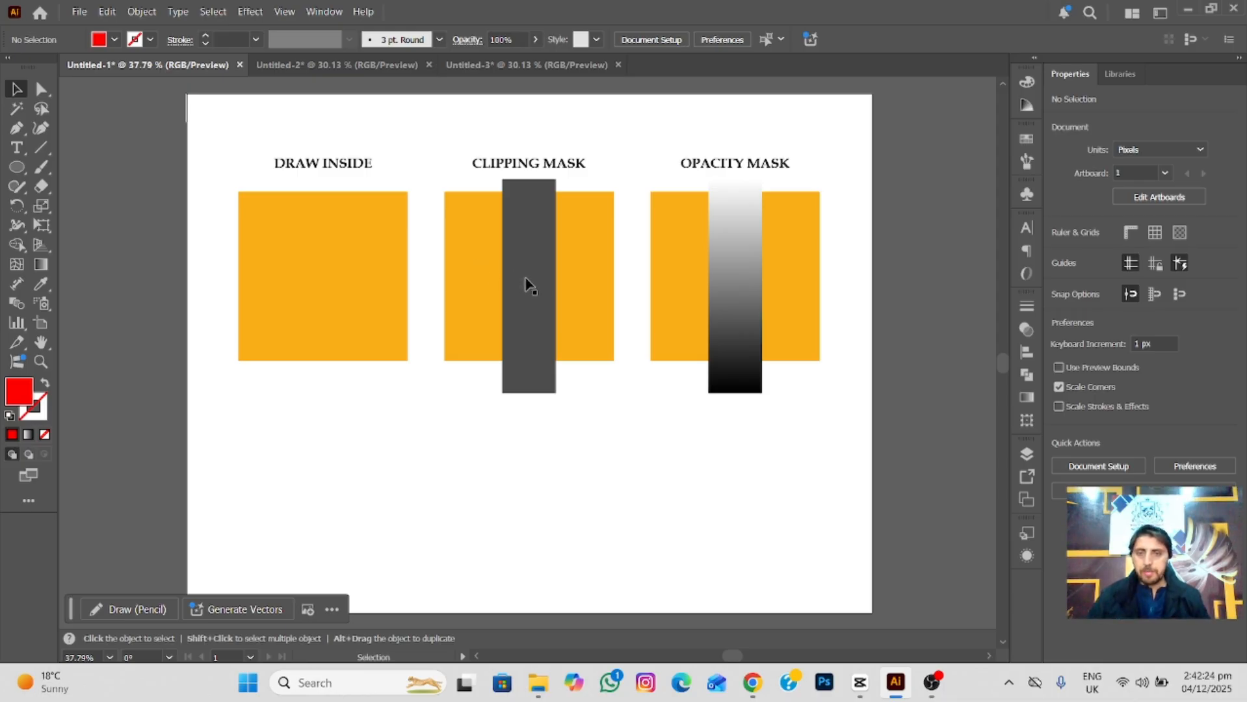
# Examine where the Make Clipping Mask command is offered for the grey bar and orange square under the CLIPPING MASK heading.
pyautogui.click(533, 295)
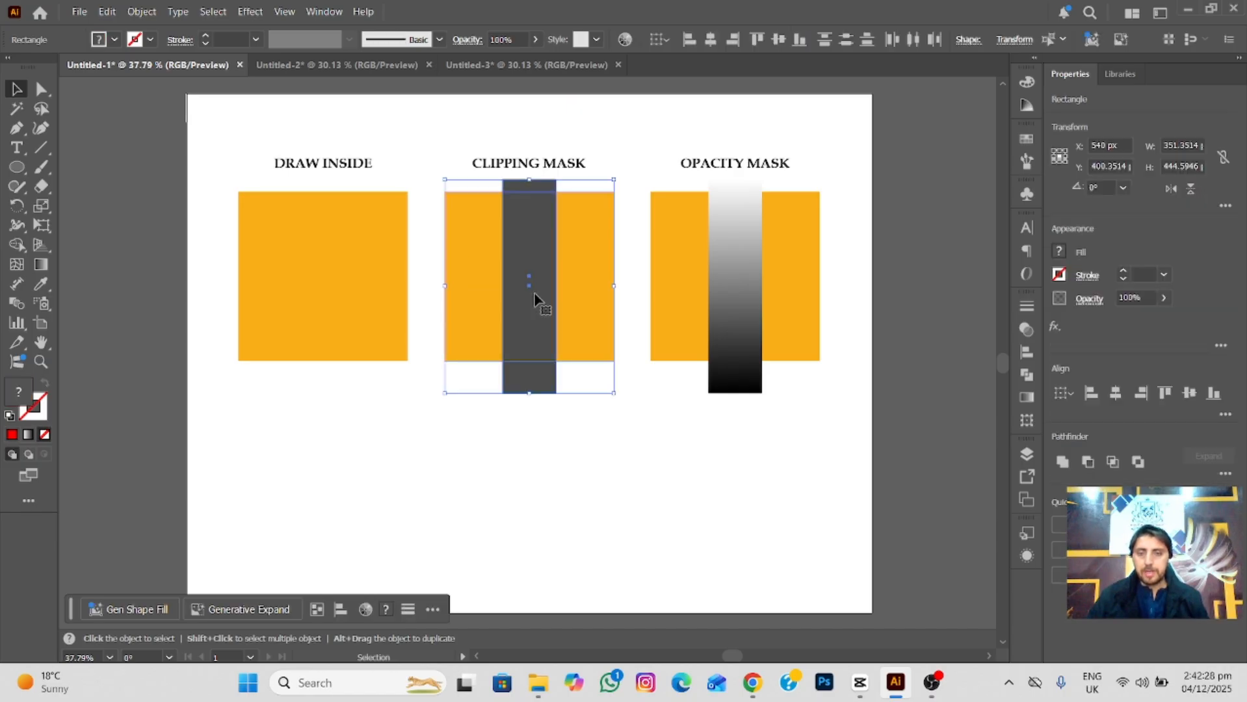
pyautogui.rightClick(536, 298)
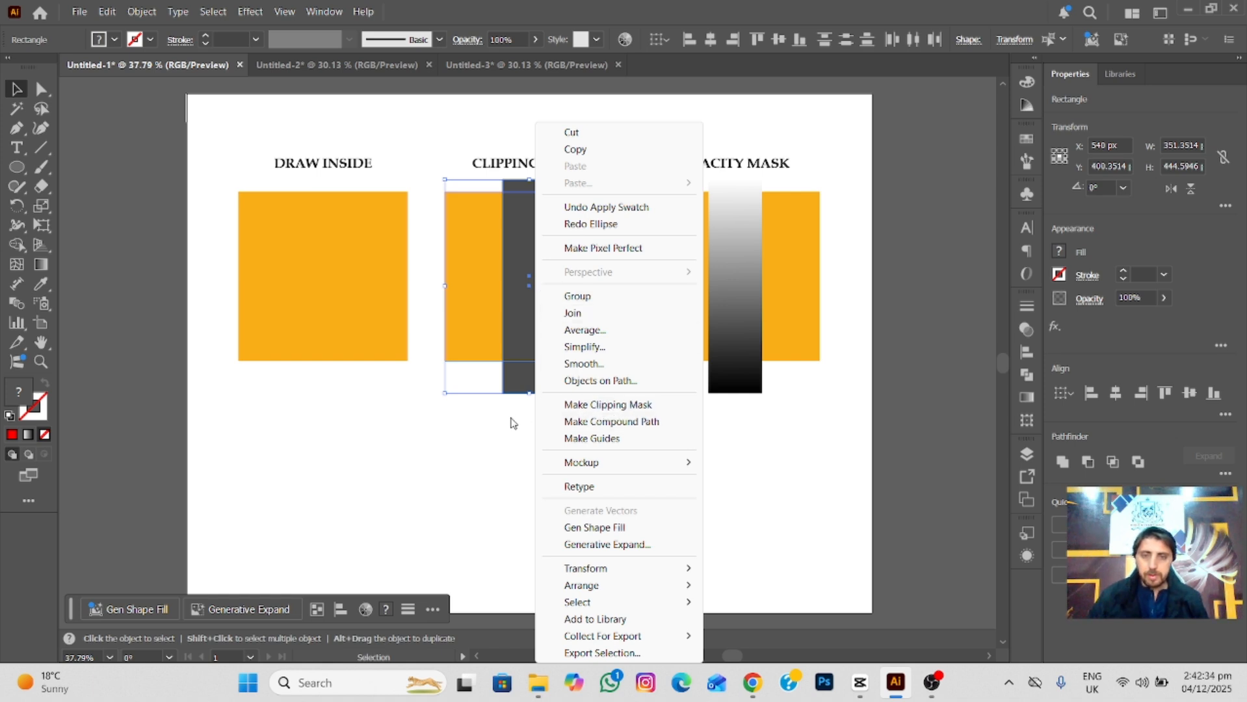
pyautogui.click(484, 442)
pyautogui.click(142, 12)
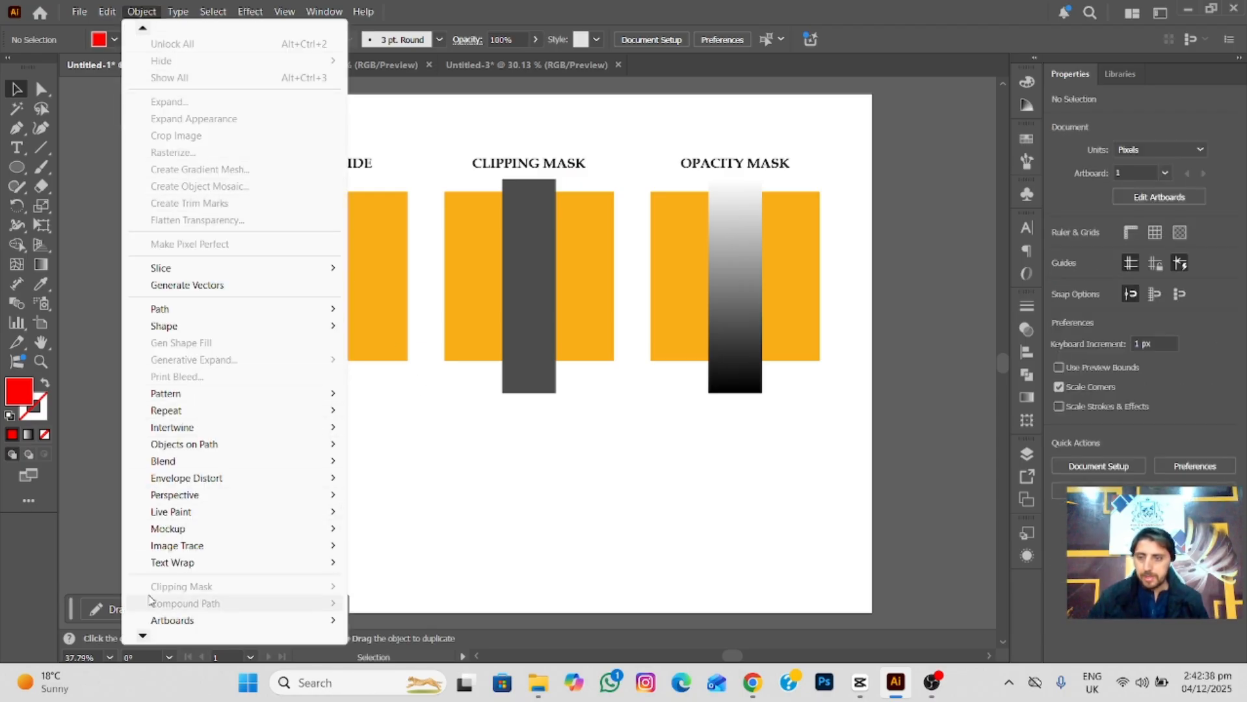
pyautogui.moveTo(144, 636)
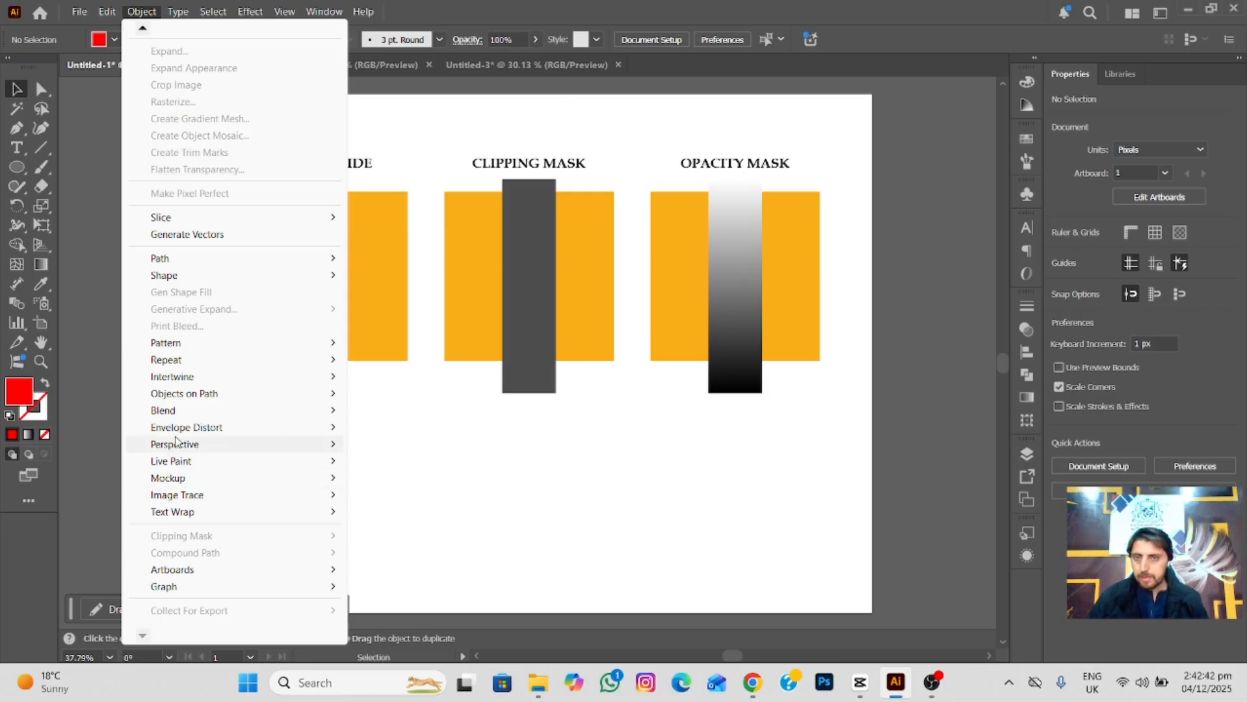
pyautogui.click(462, 472)
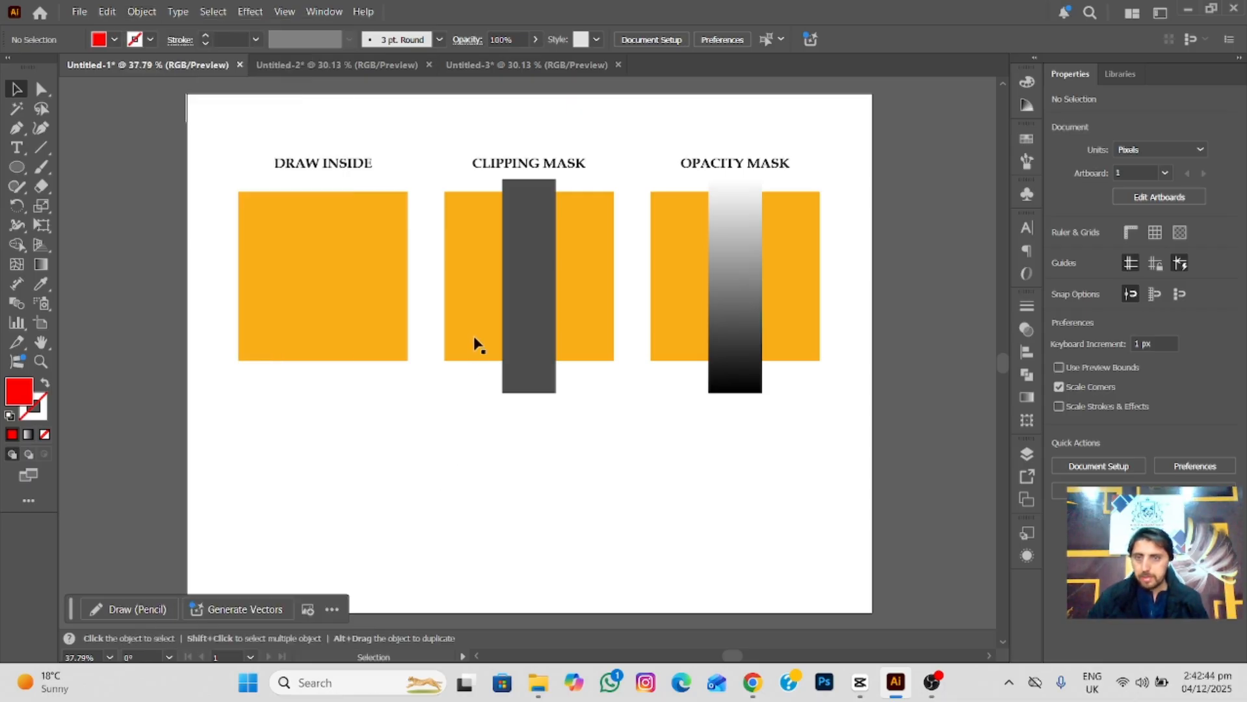
pyautogui.click(530, 333)
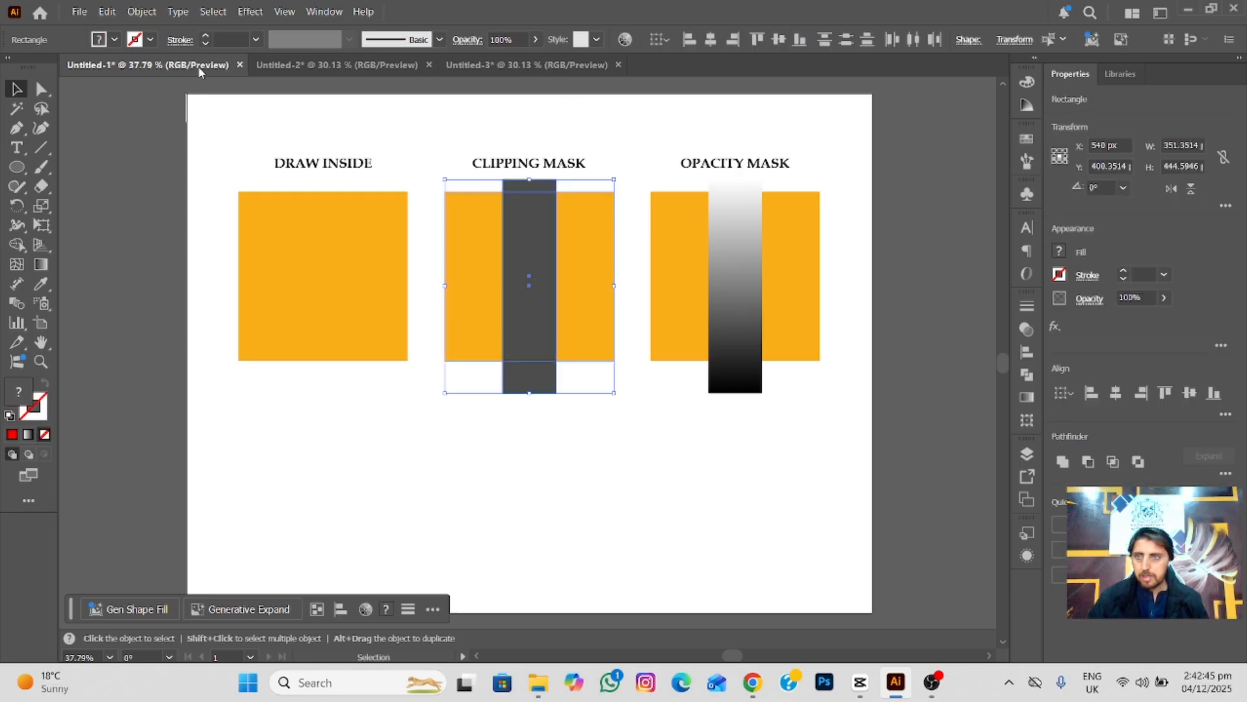
pyautogui.click(137, 10)
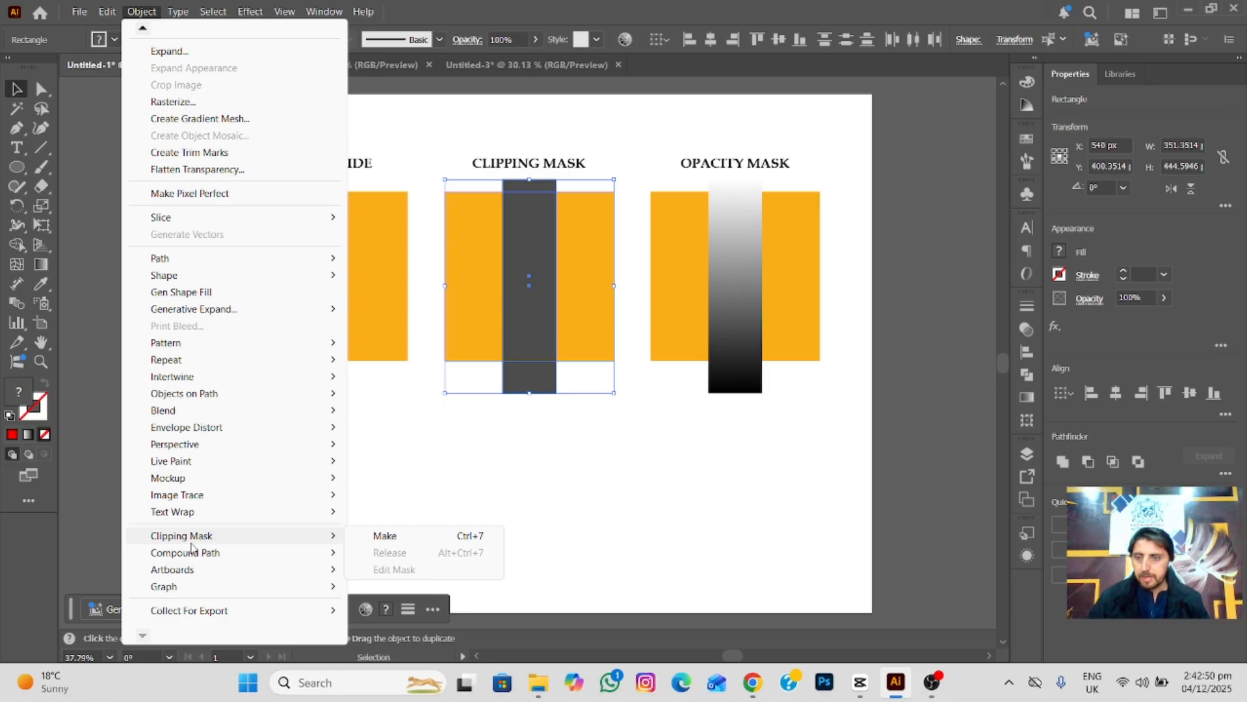
pyautogui.moveTo(250, 552)
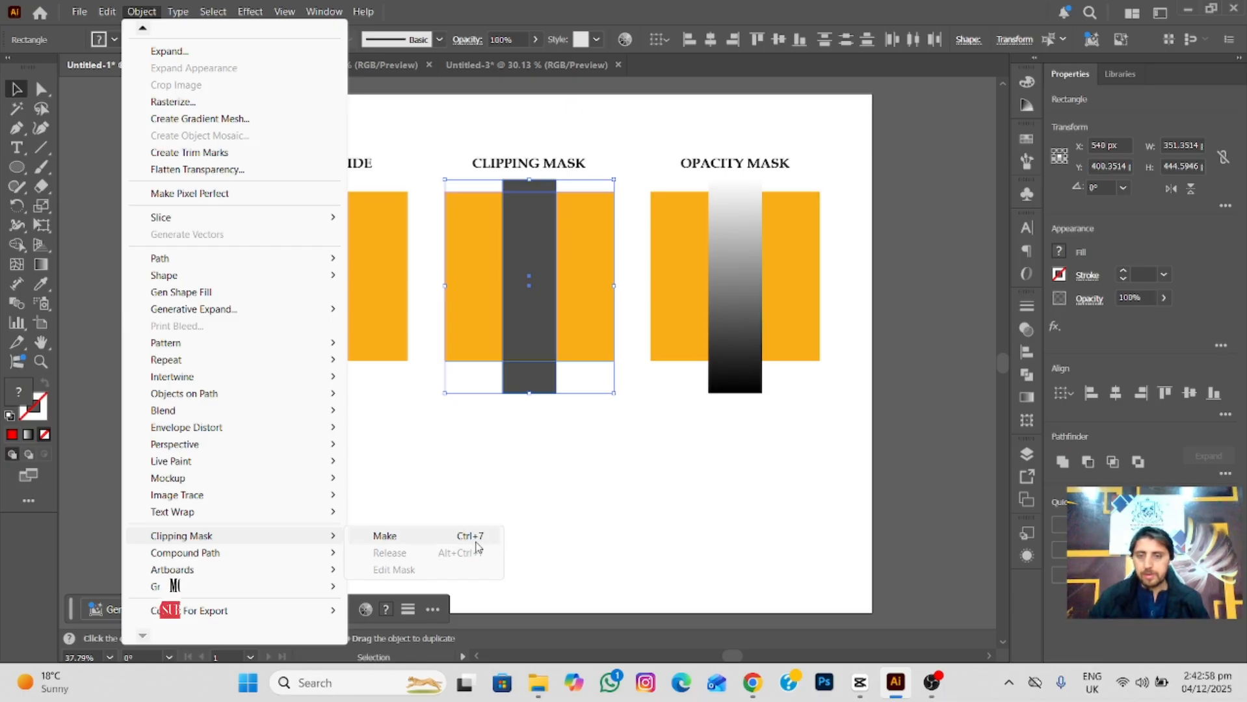
pyautogui.click(513, 489)
pyautogui.click(462, 449)
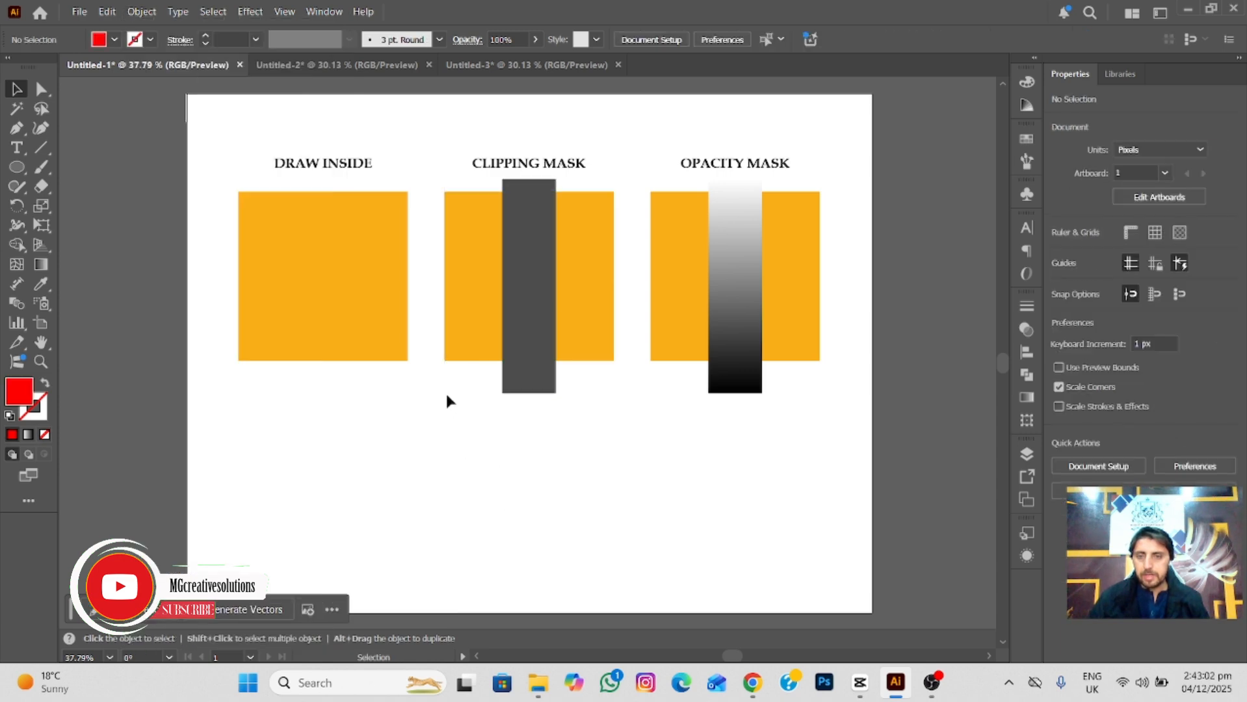
# Make a clipping mask from the grey bar over the orange square under the CLIPPING MASK heading, and deselect it.
pyautogui.click(545, 300)
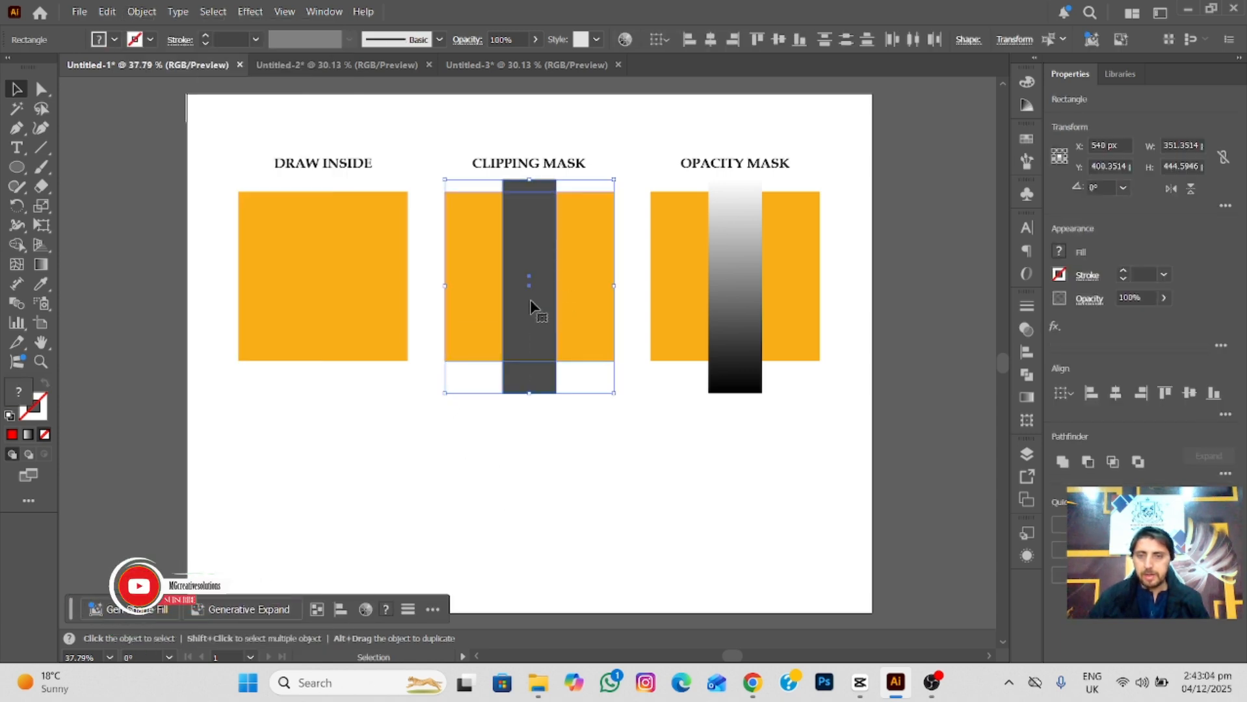
pyautogui.rightClick(531, 305)
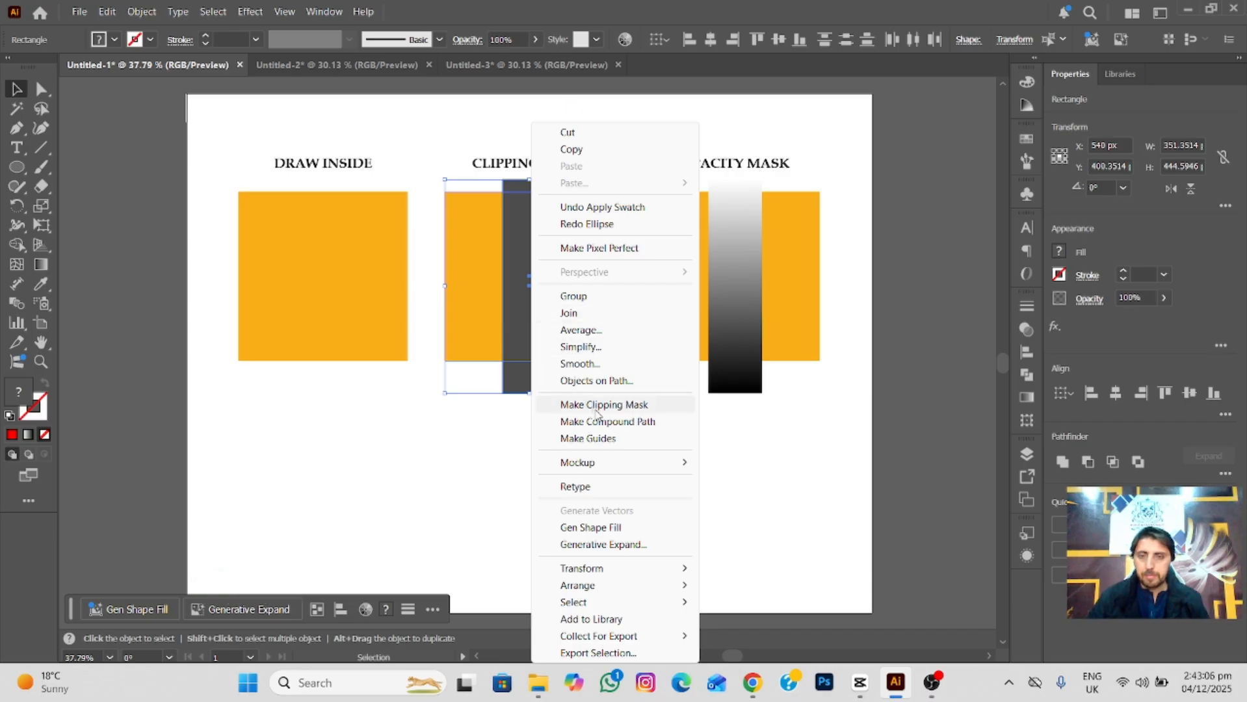
pyautogui.click(597, 408)
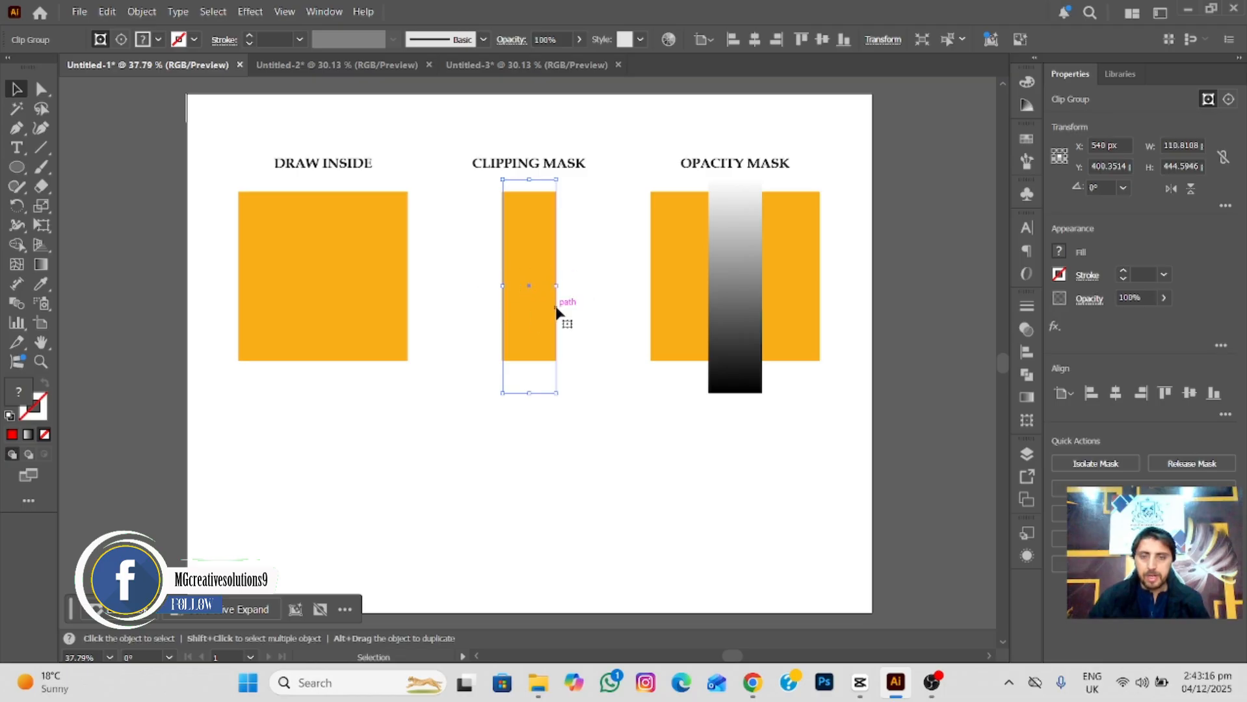
pyautogui.click(455, 288)
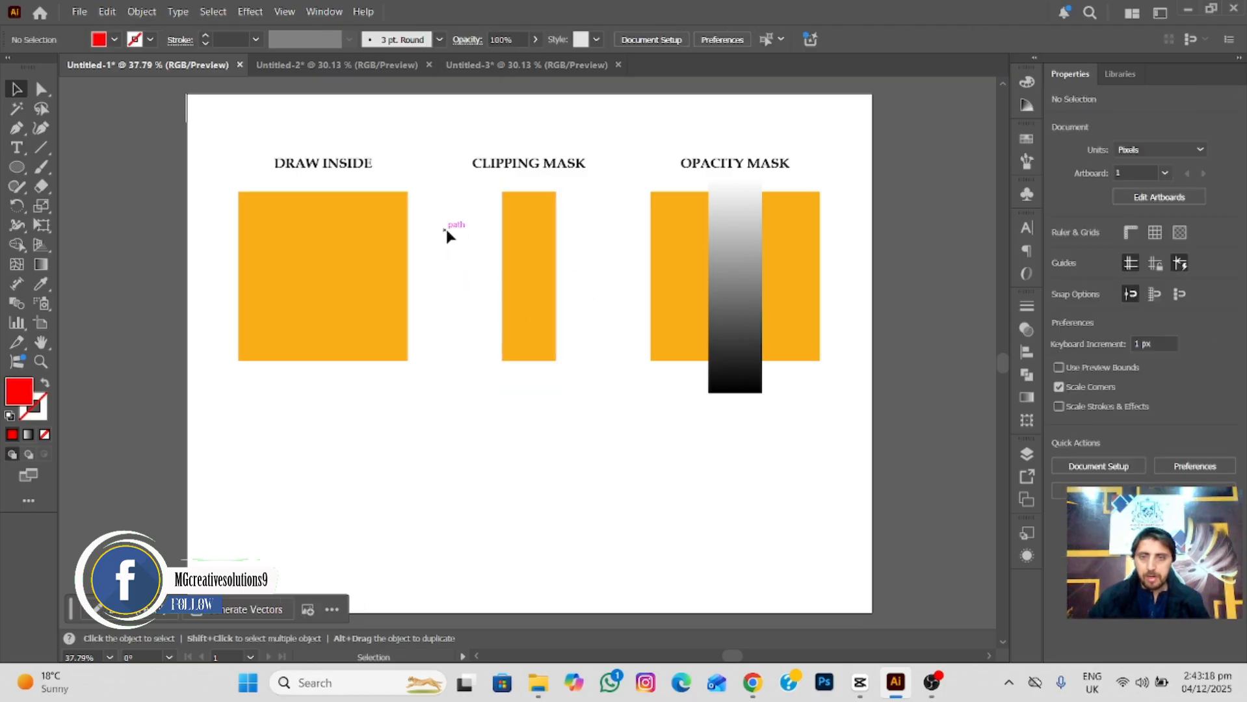
# Release the clipping mask on the orange shape under the CLIPPING MASK heading.
pyautogui.click(543, 305)
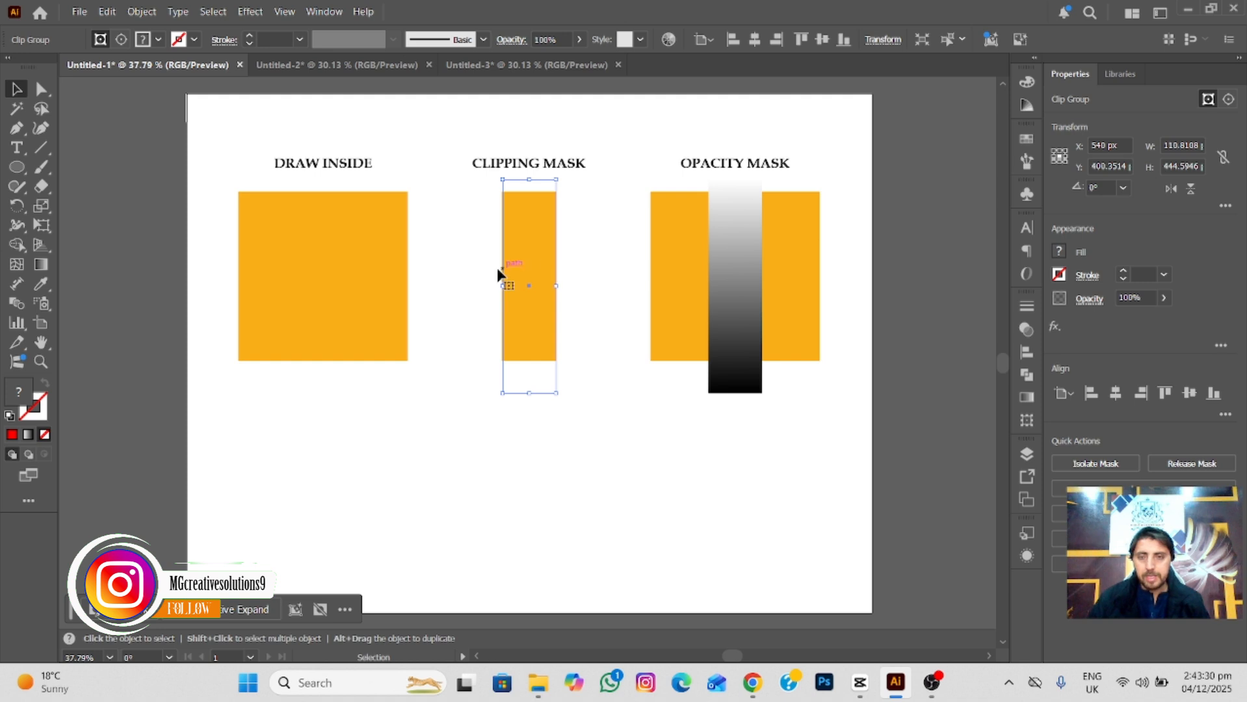
pyautogui.hotkey('ctrl', 'alt', '7')
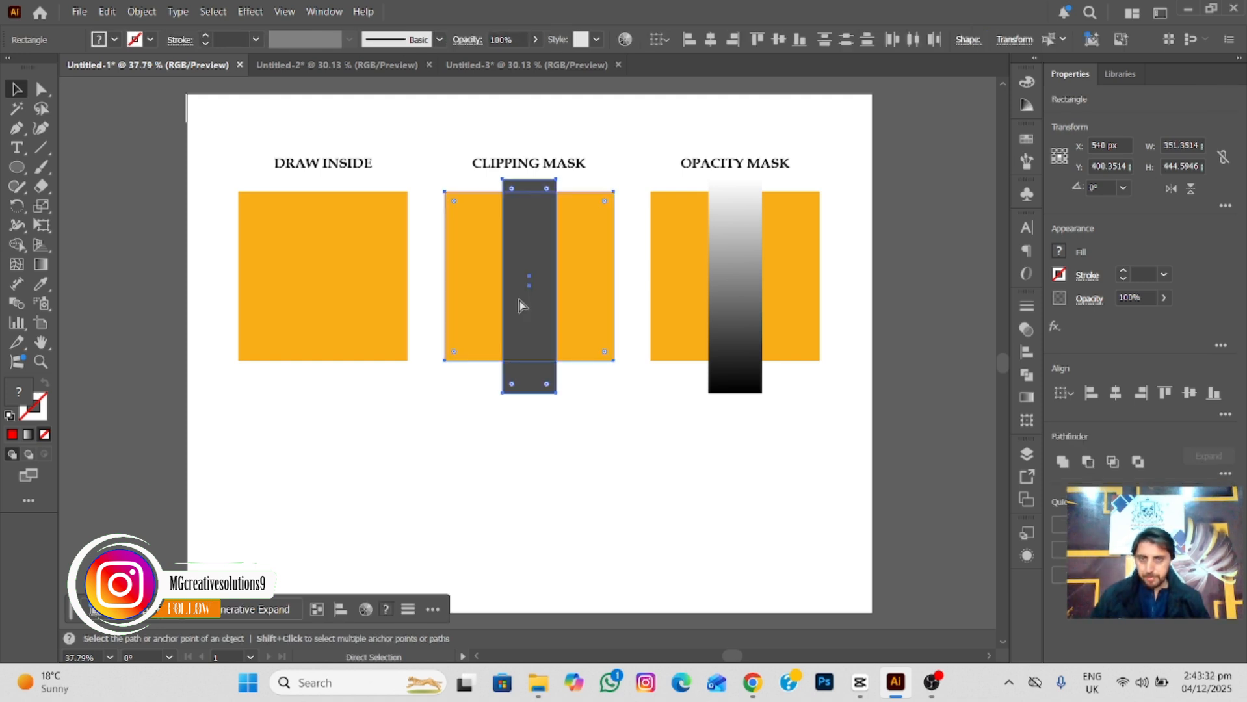
# Paint a tangled red scribble about 851 px wide with the Paintbrush below the squares, and move it slightly upward.
pyautogui.click(440, 456)
pyautogui.moveTo(461, 467); pyautogui.dragTo(473, 427)
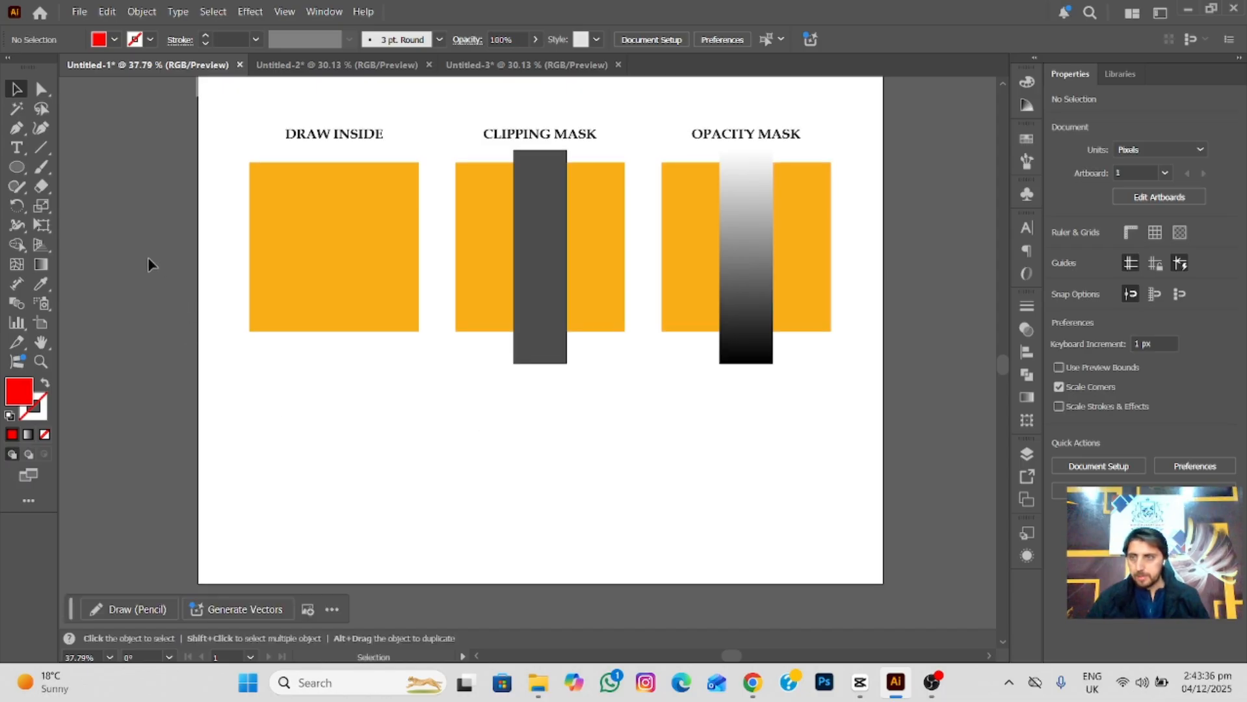
pyautogui.click(42, 167)
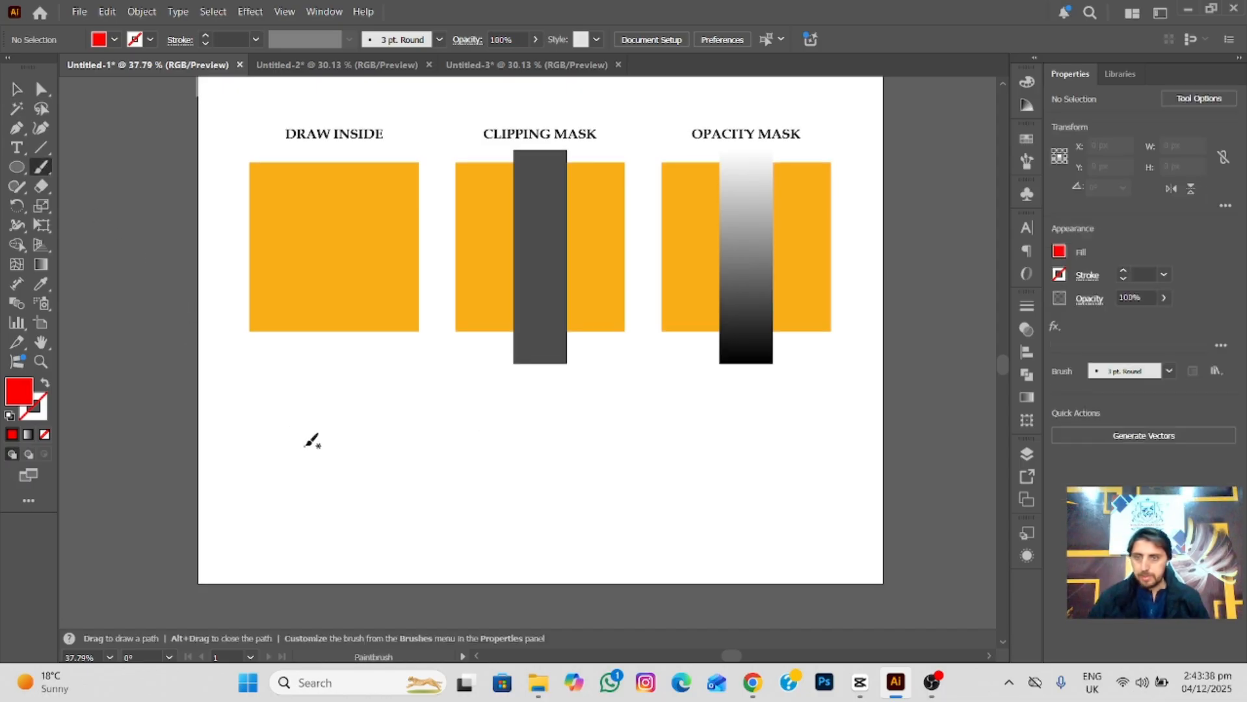
pyautogui.moveTo(392, 427)
pyautogui.mouseDown()
pyautogui.moveTo(512, 452)
pyautogui.moveTo(447, 464)
pyautogui.moveTo(315, 455)
pyautogui.moveTo(617, 539)
pyautogui.moveTo(470, 469)
pyautogui.moveTo(385, 493)
pyautogui.moveTo(680, 536)
pyautogui.moveTo(371, 480)
pyautogui.moveTo(709, 512)
pyautogui.moveTo(506, 528)
pyautogui.moveTo(415, 445)
pyautogui.moveTo(441, 462)
pyautogui.moveTo(471, 543)
pyautogui.moveTo(500, 516)
pyautogui.moveTo(583, 558)
pyautogui.moveTo(431, 506)
pyautogui.moveTo(439, 553)
pyautogui.moveTo(616, 545)
pyautogui.moveTo(385, 434)
pyautogui.moveTo(684, 502)
pyautogui.moveTo(691, 518)
pyautogui.moveTo(639, 533)
pyautogui.moveTo(544, 511)
pyautogui.moveTo(638, 483)
pyautogui.moveTo(481, 439)
pyautogui.moveTo(502, 493)
pyautogui.moveTo(457, 493)
pyautogui.moveTo(618, 559)
pyautogui.mouseUp()
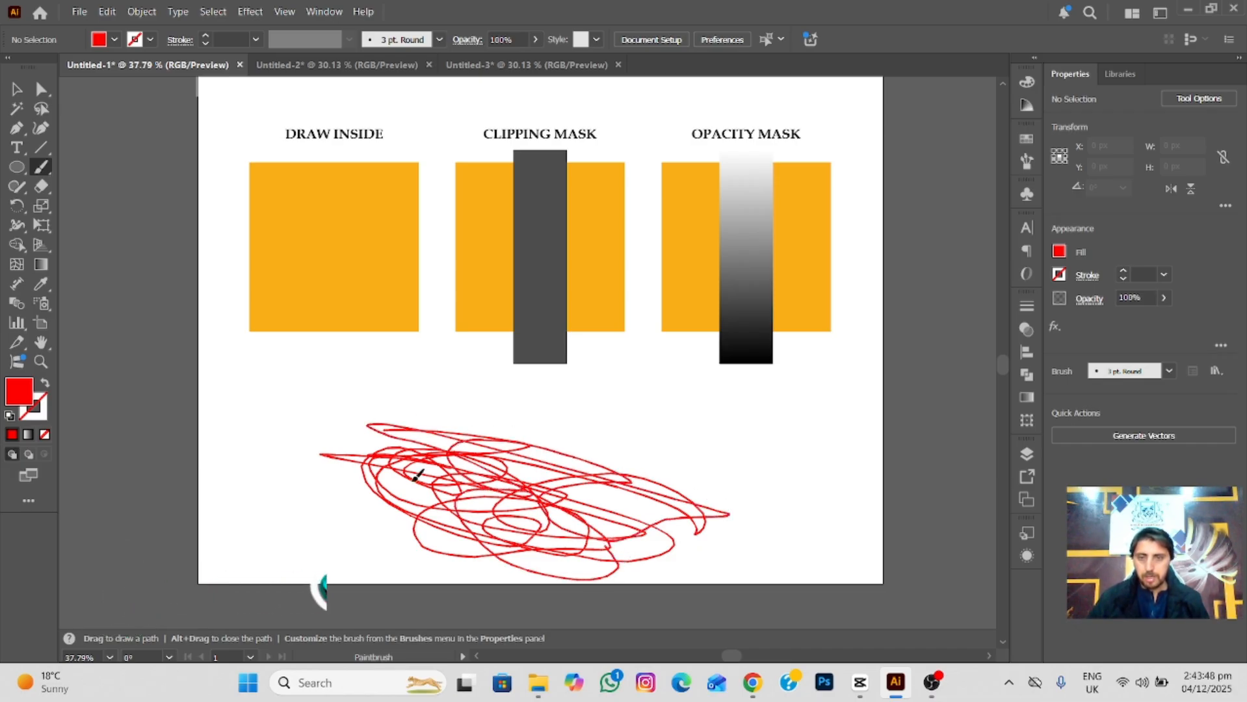
pyautogui.click(18, 89)
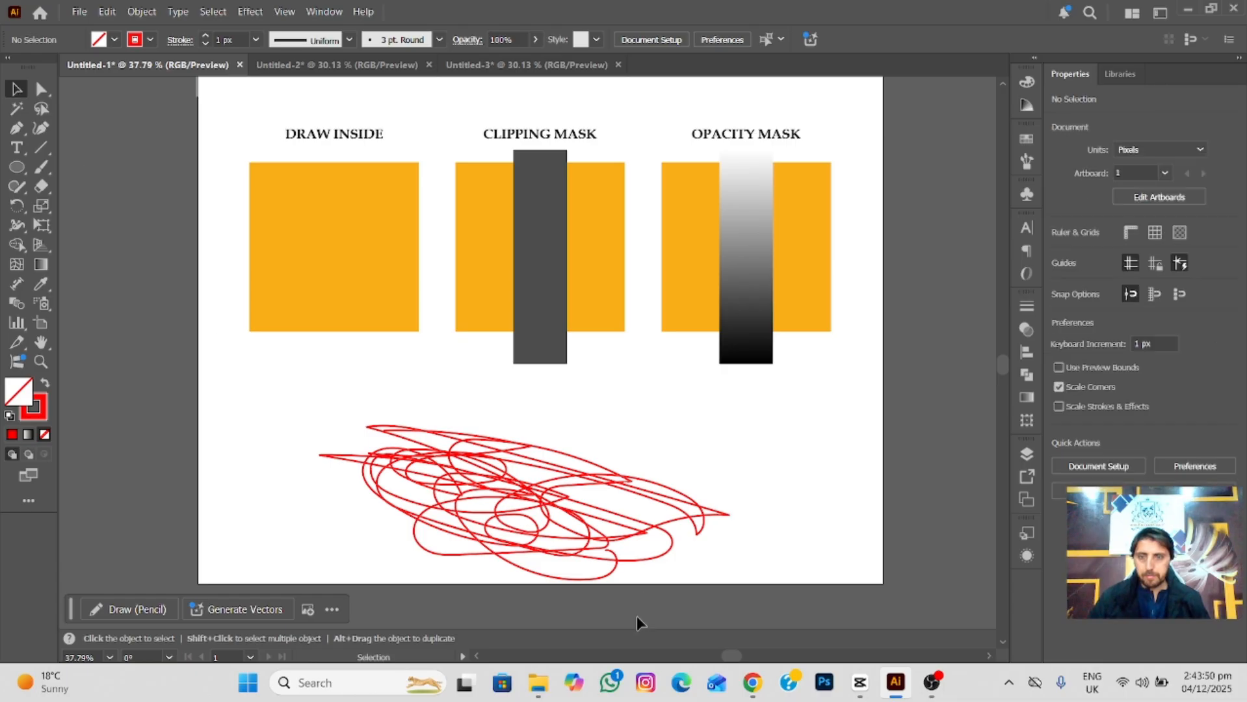
pyautogui.scroll(-1, 588, 476)
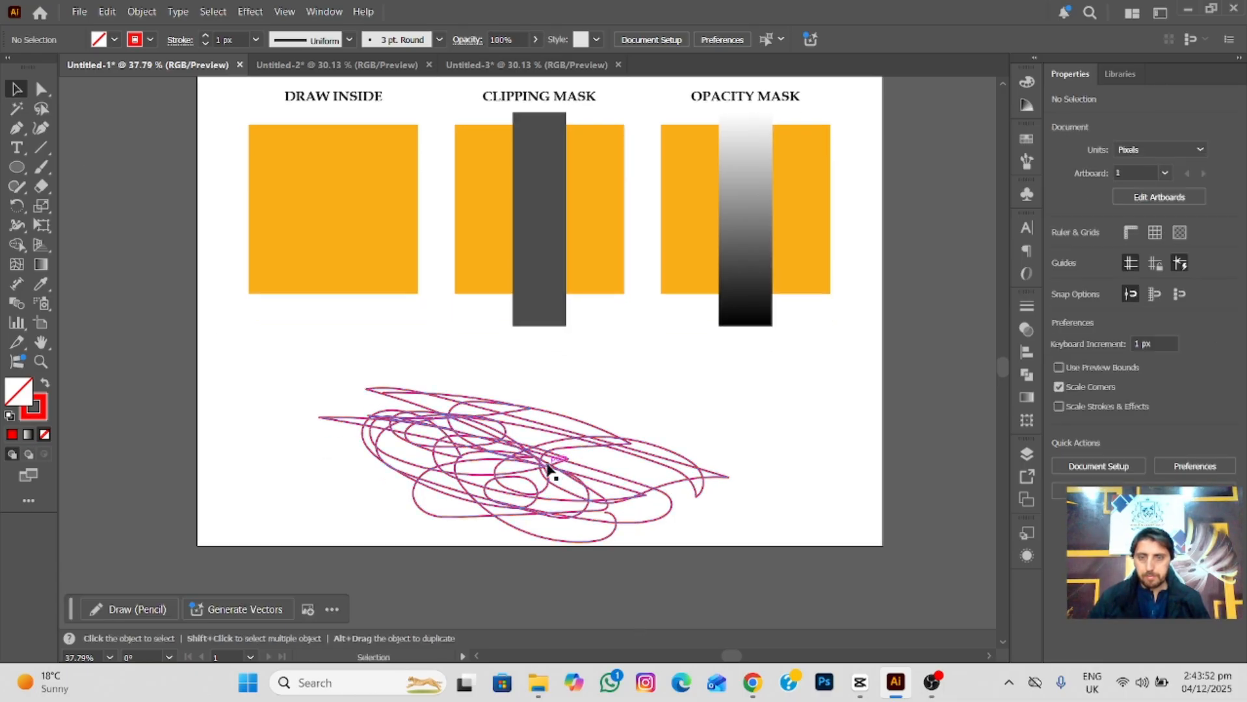
pyautogui.moveTo(547, 469); pyautogui.dragTo(549, 466)
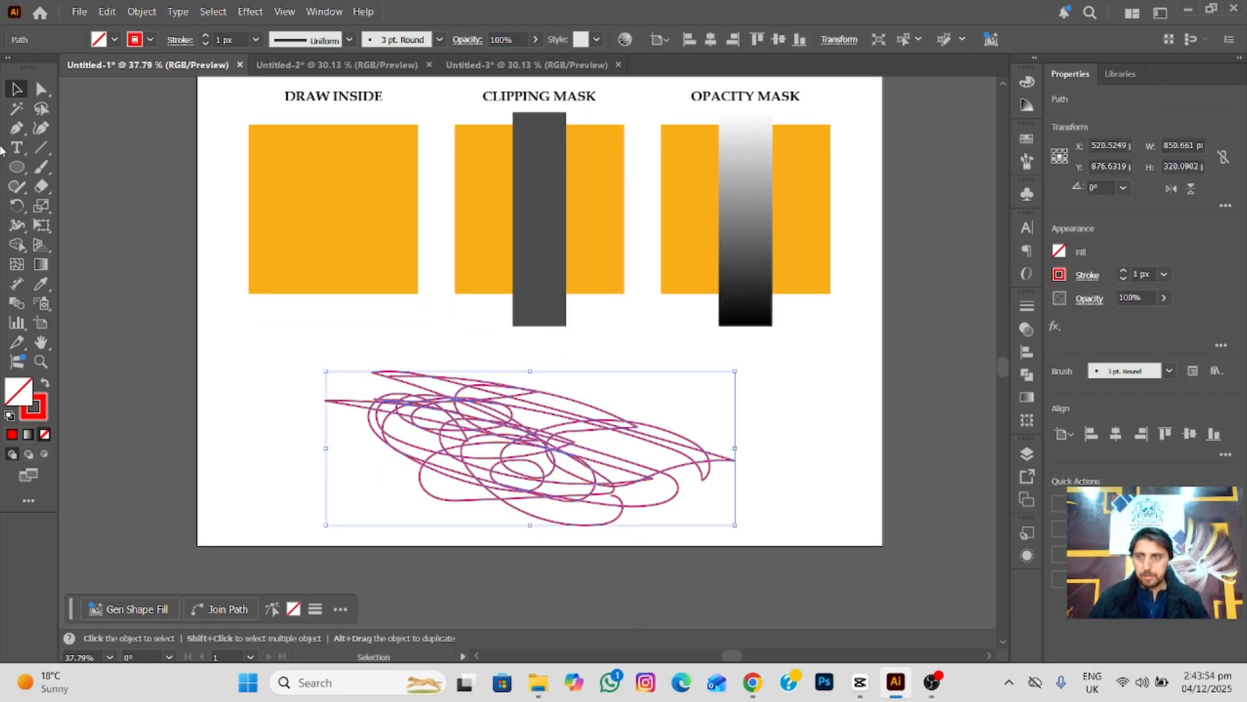
# Draw a circle about 276 px wide over the scribble, swap its stroke and fill to make it solid red, and nudge it upward.
pyautogui.click(14, 167)
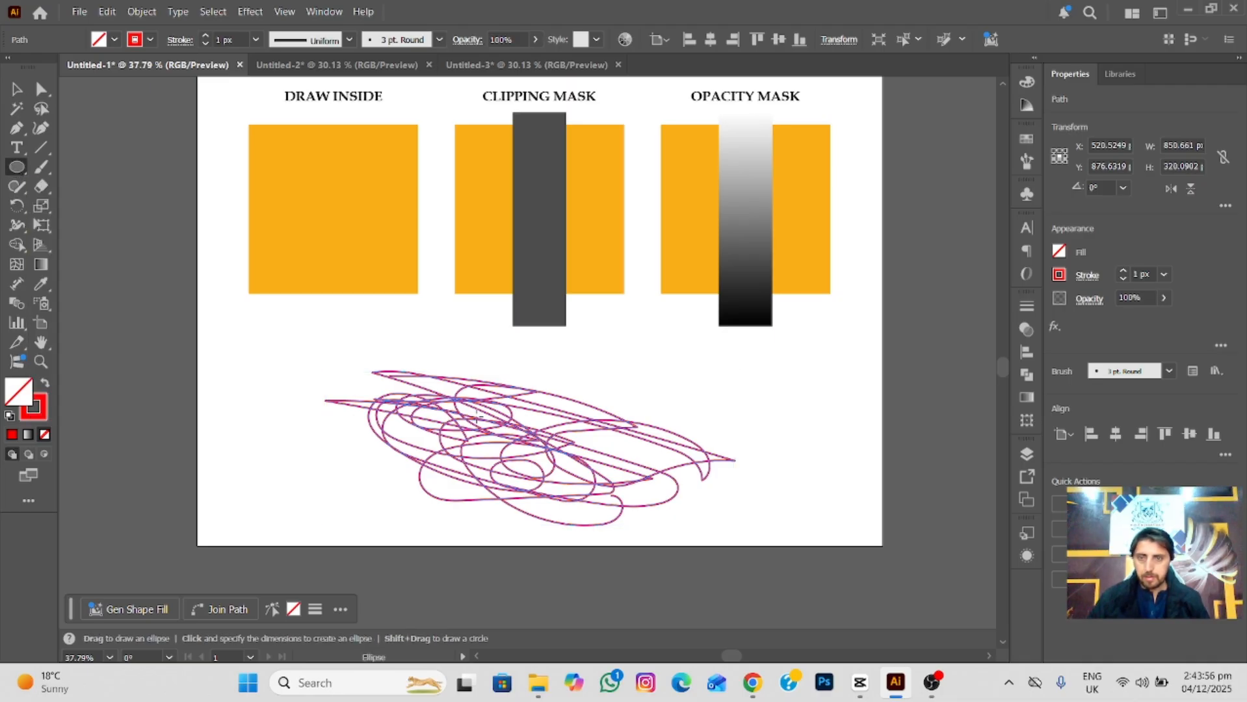
pyautogui.moveTo(527, 470)
pyautogui.mouseDown()
pyautogui.moveTo(527, 433)
pyautogui.moveTo(609, 488)
pyautogui.moveTo(590, 467)
pyautogui.mouseUp()
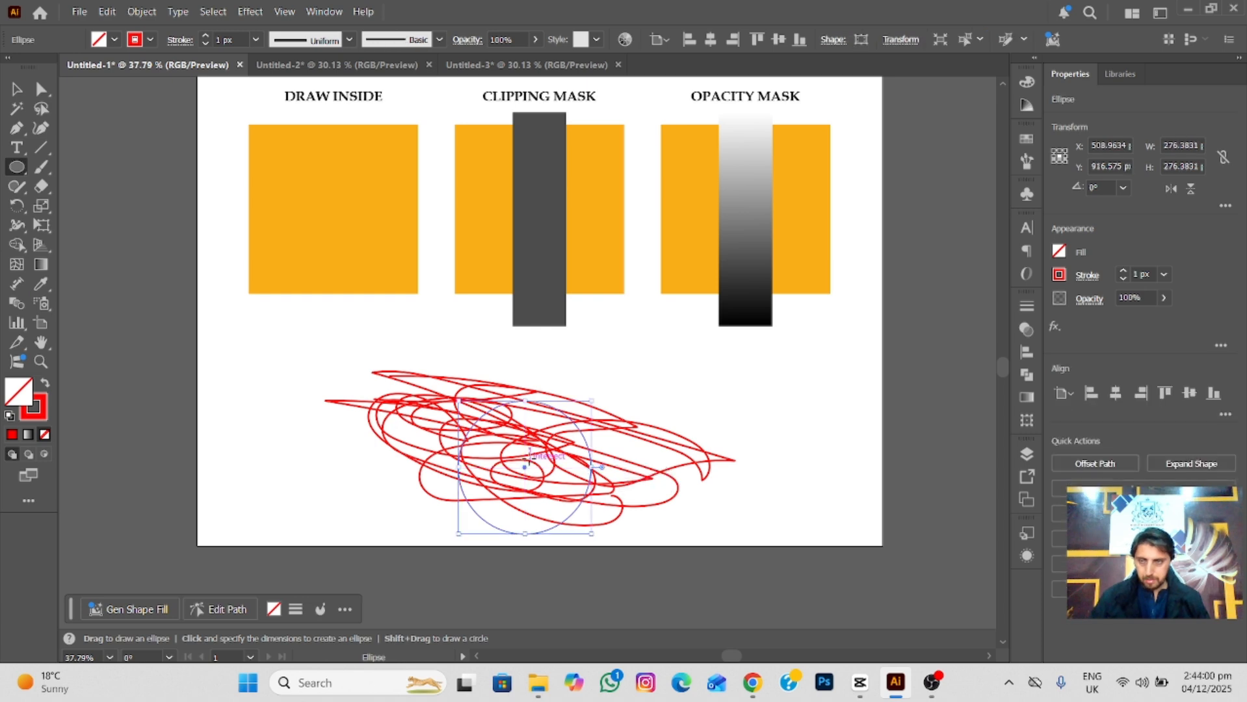
pyautogui.click(46, 383)
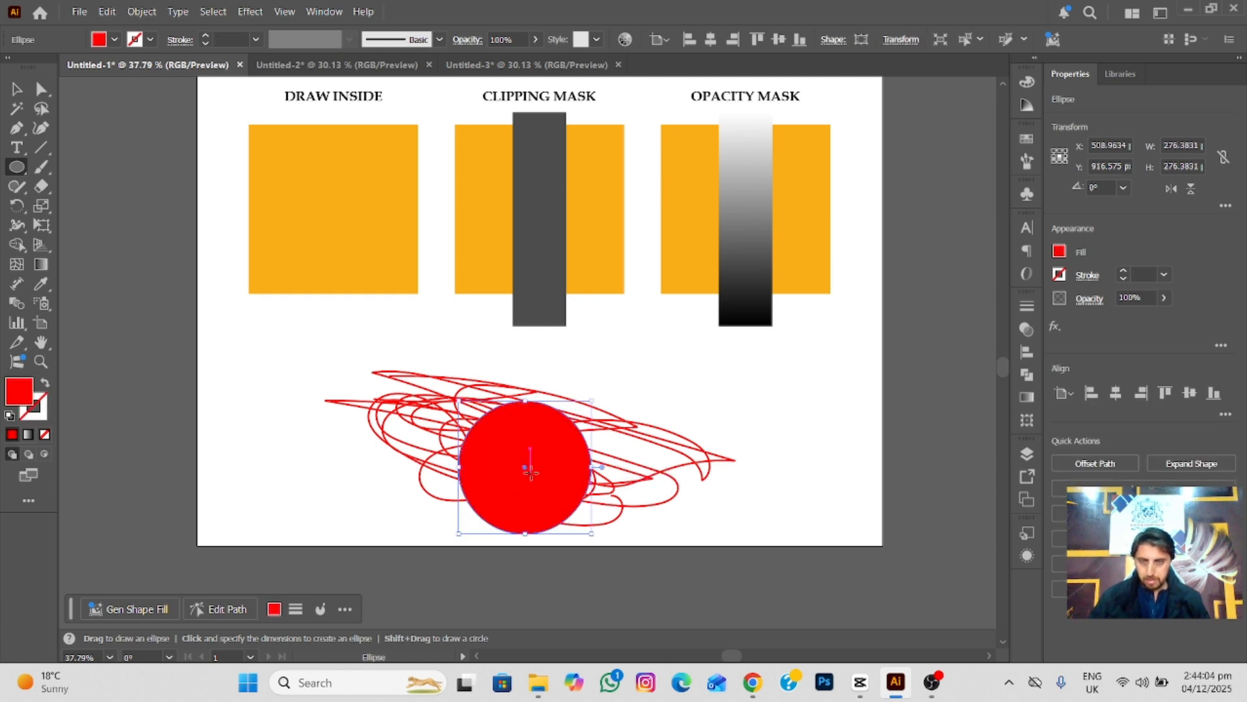
pyautogui.press('v')
pyautogui.moveTo(523, 472)
pyautogui.mouseDown()
pyautogui.moveTo(523, 453)
pyautogui.moveTo(511, 455)
pyautogui.mouseUp()
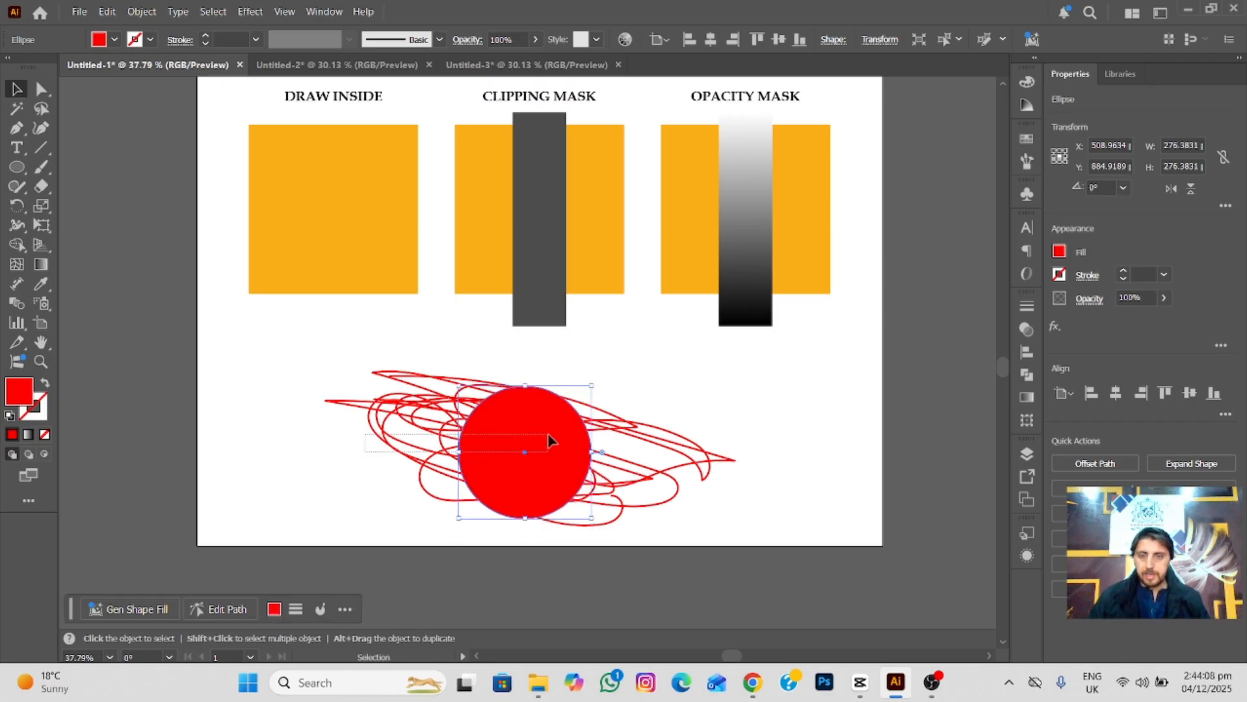
# Make a clipping mask from the red circle over the scribble and move the clipped group slightly.
pyautogui.hotkey('ctrl', 'a')
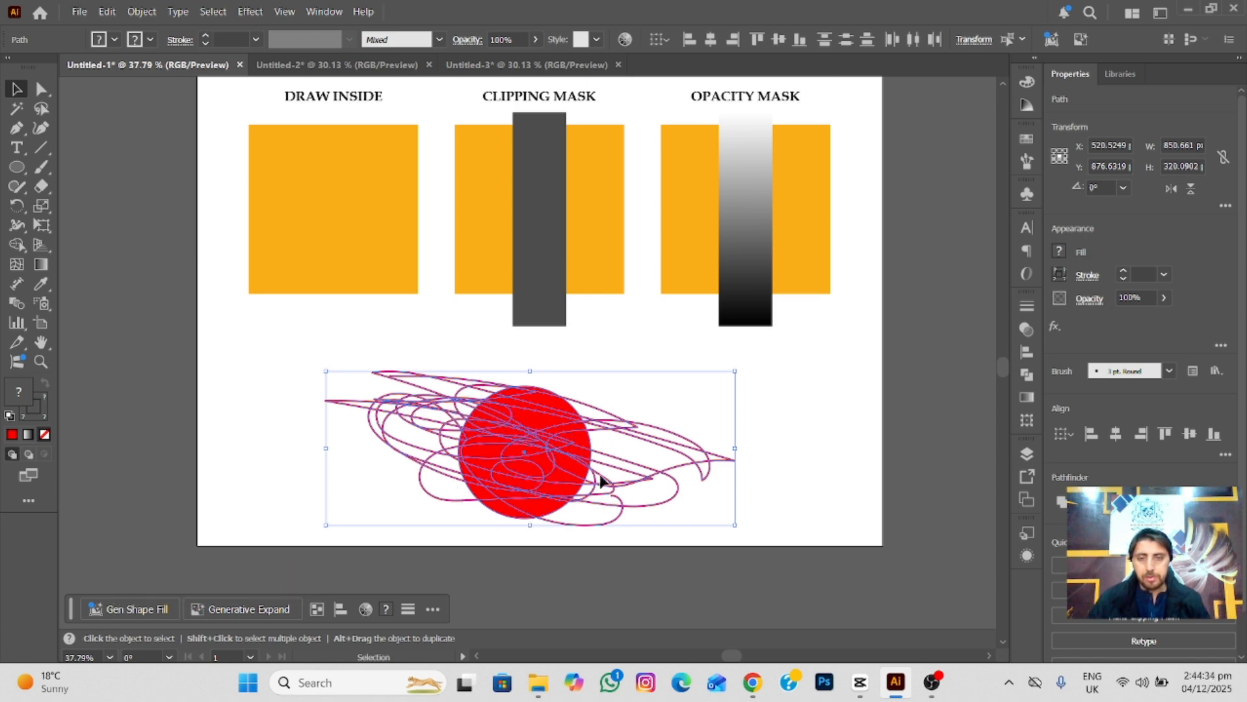
pyautogui.rightClick(517, 442)
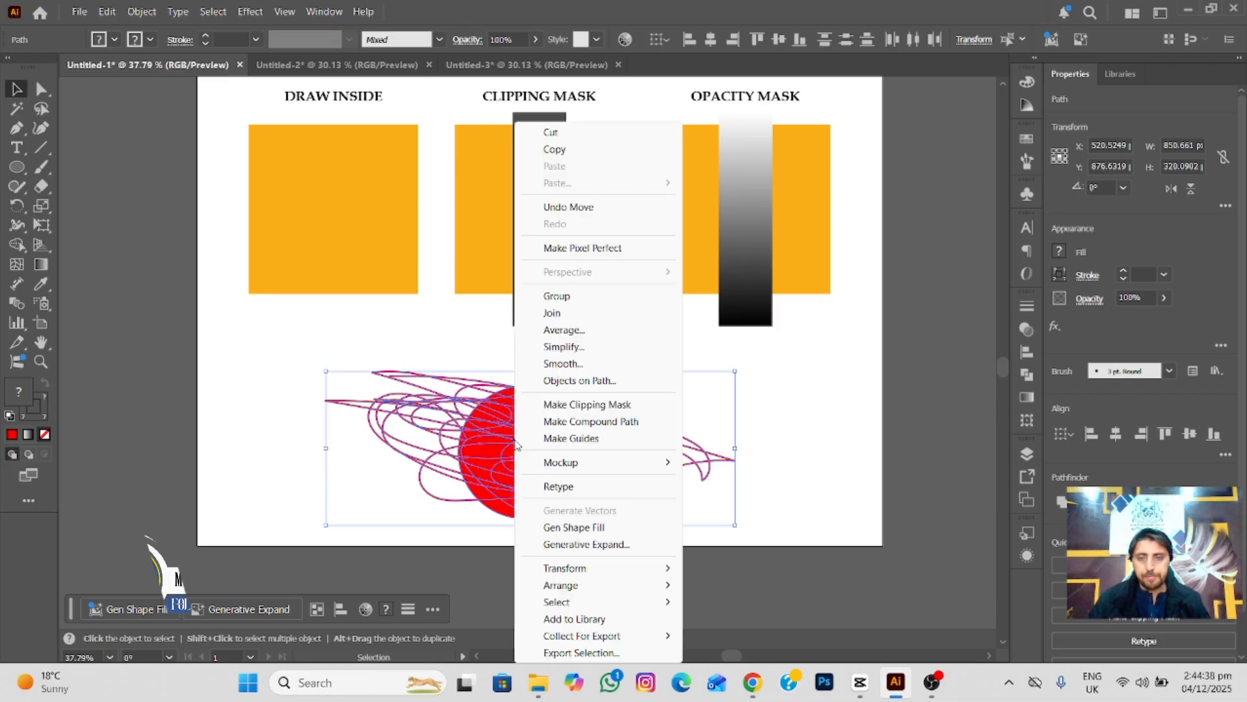
pyautogui.click(590, 408)
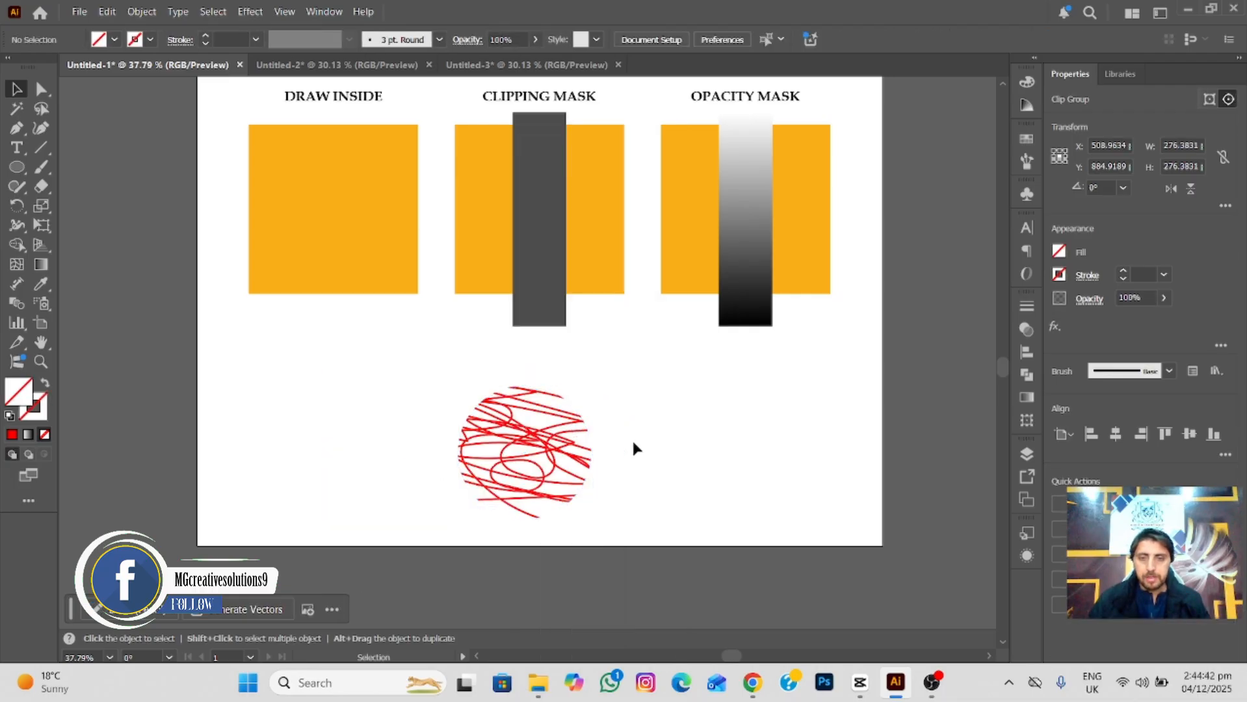
pyautogui.moveTo(528, 467); pyautogui.dragTo(524, 458)
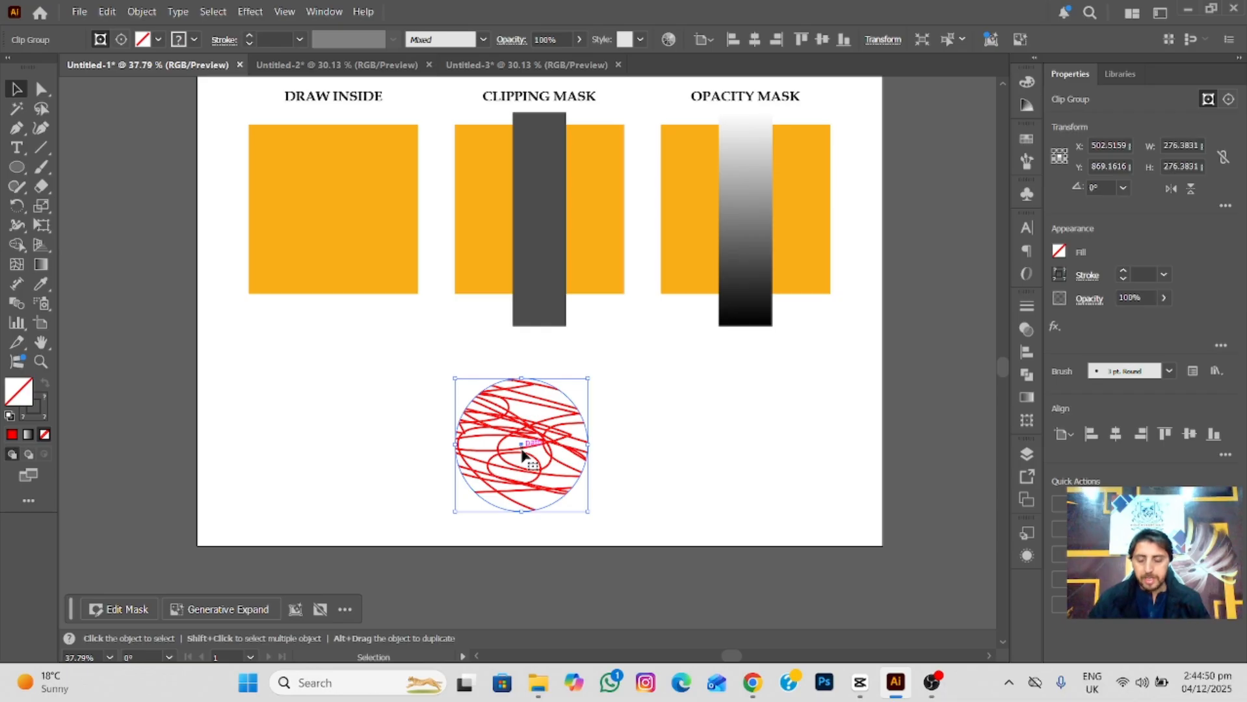
pyautogui.moveTo(517, 446); pyautogui.dragTo(525, 455)
# Undo the scribble's clipping mask and delete both the scribble and the red circle.
pyautogui.hotkey('ctrl', 'z')
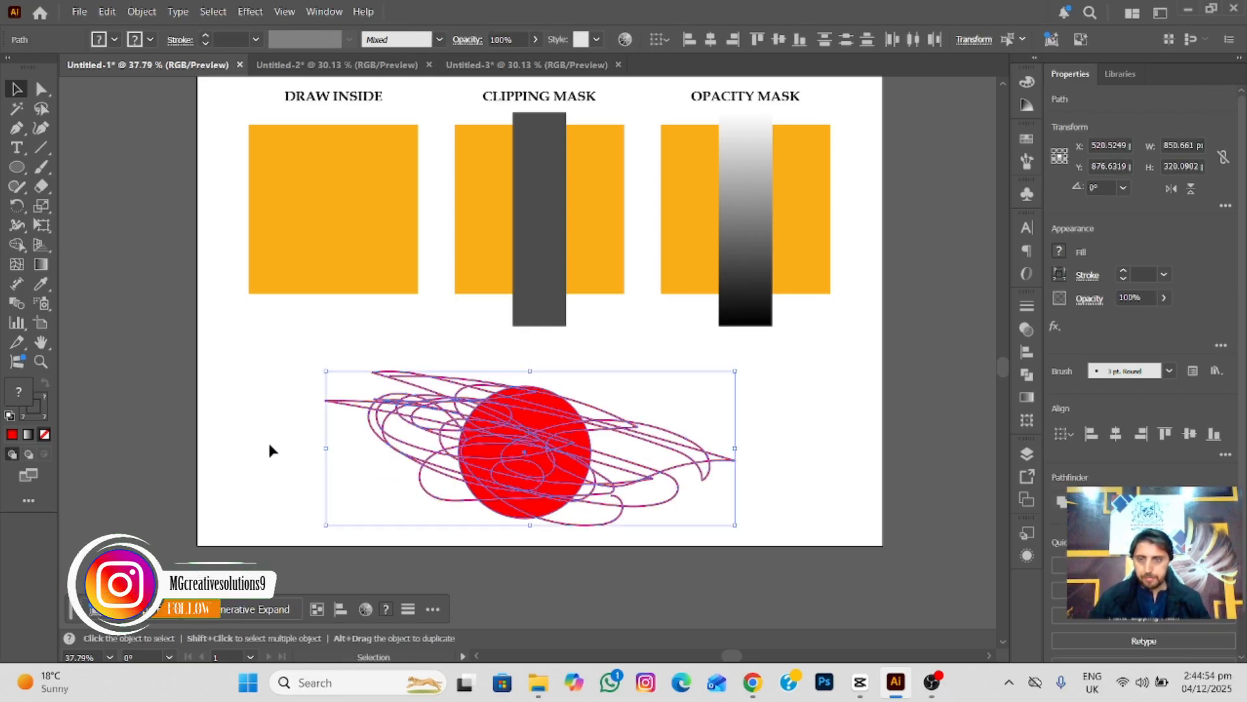
pyautogui.click(269, 448)
pyautogui.click(636, 447)
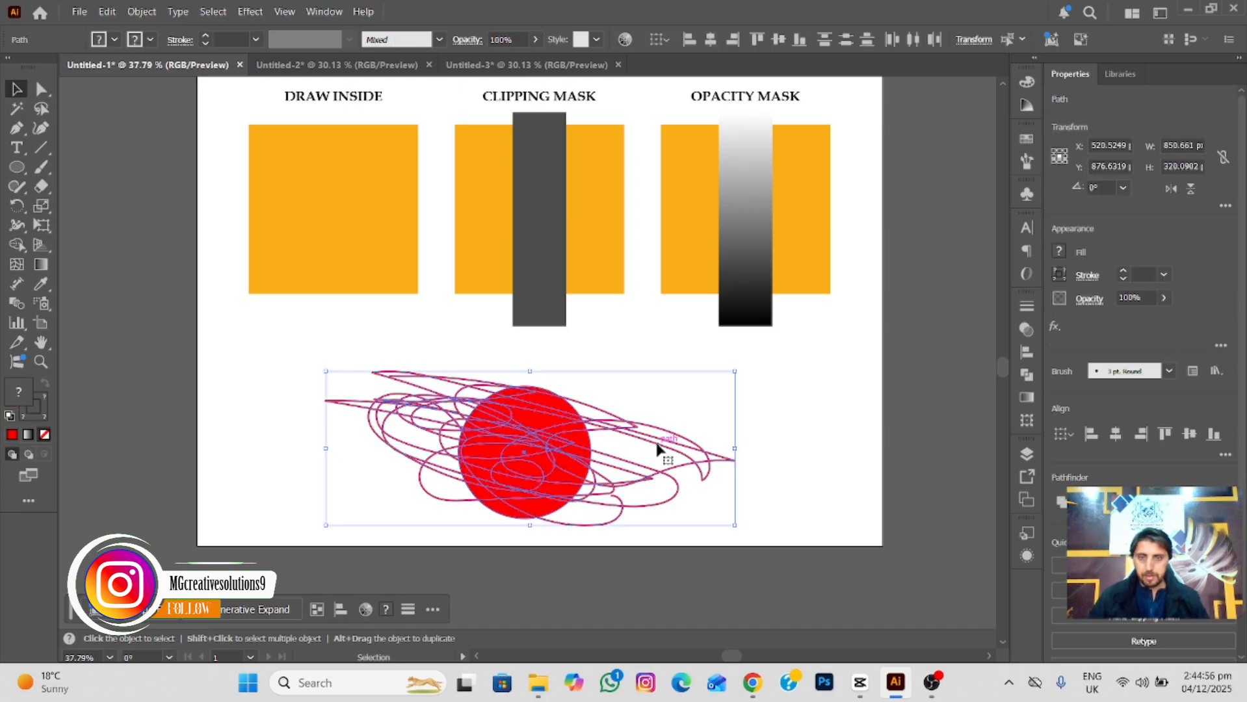
pyautogui.press('Delete')
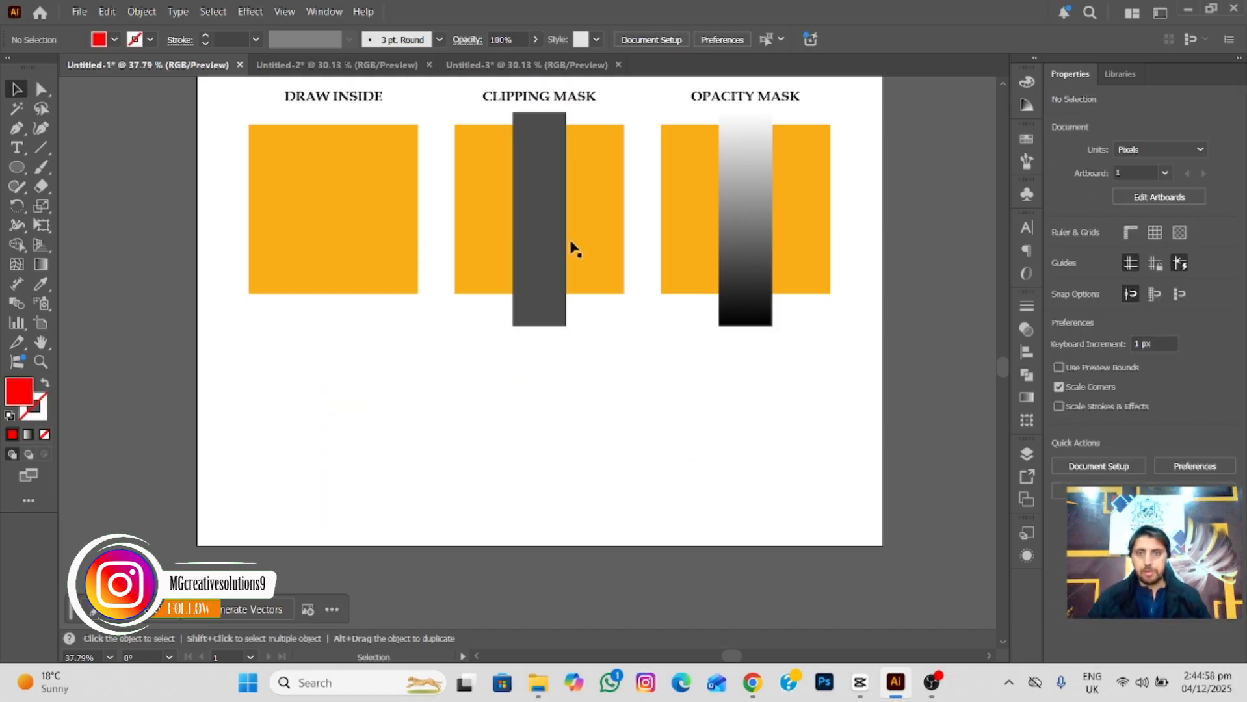
# Switch to the Untitled-3 document and place the parrot photo from Downloads as a linked image.
pyautogui.moveTo(565, 237); pyautogui.dragTo(572, 291)
pyautogui.click(330, 65)
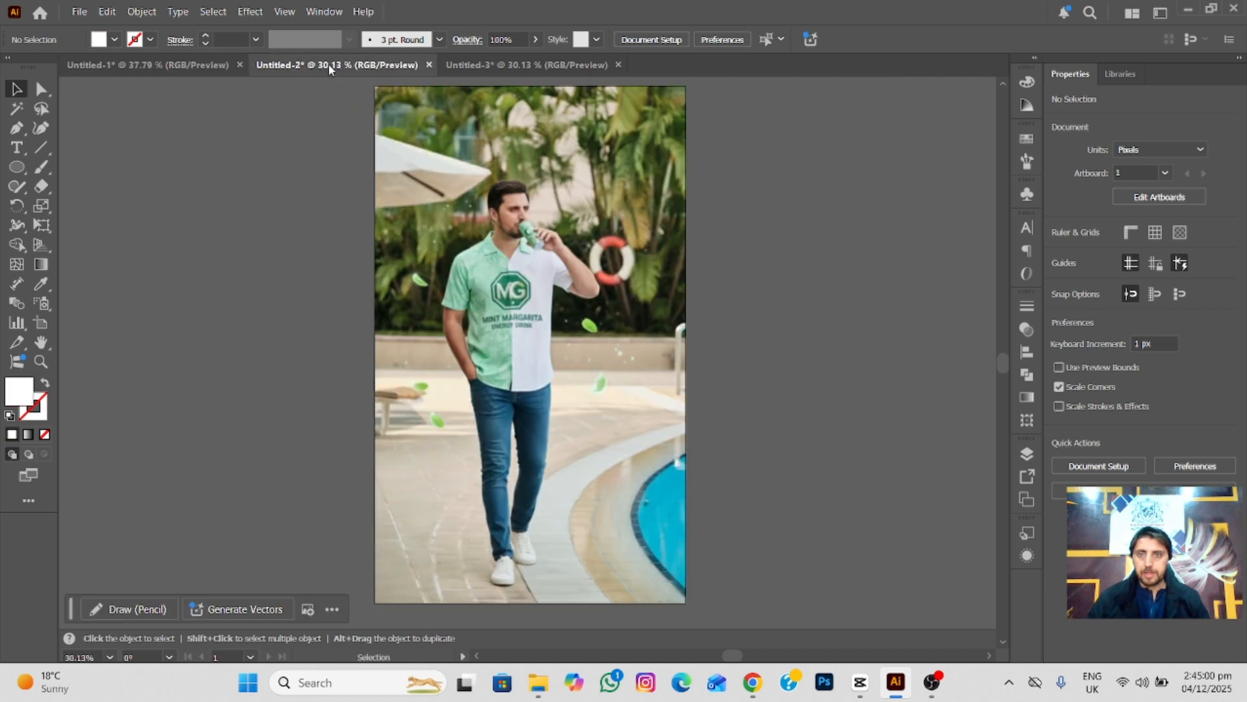
pyautogui.click(485, 65)
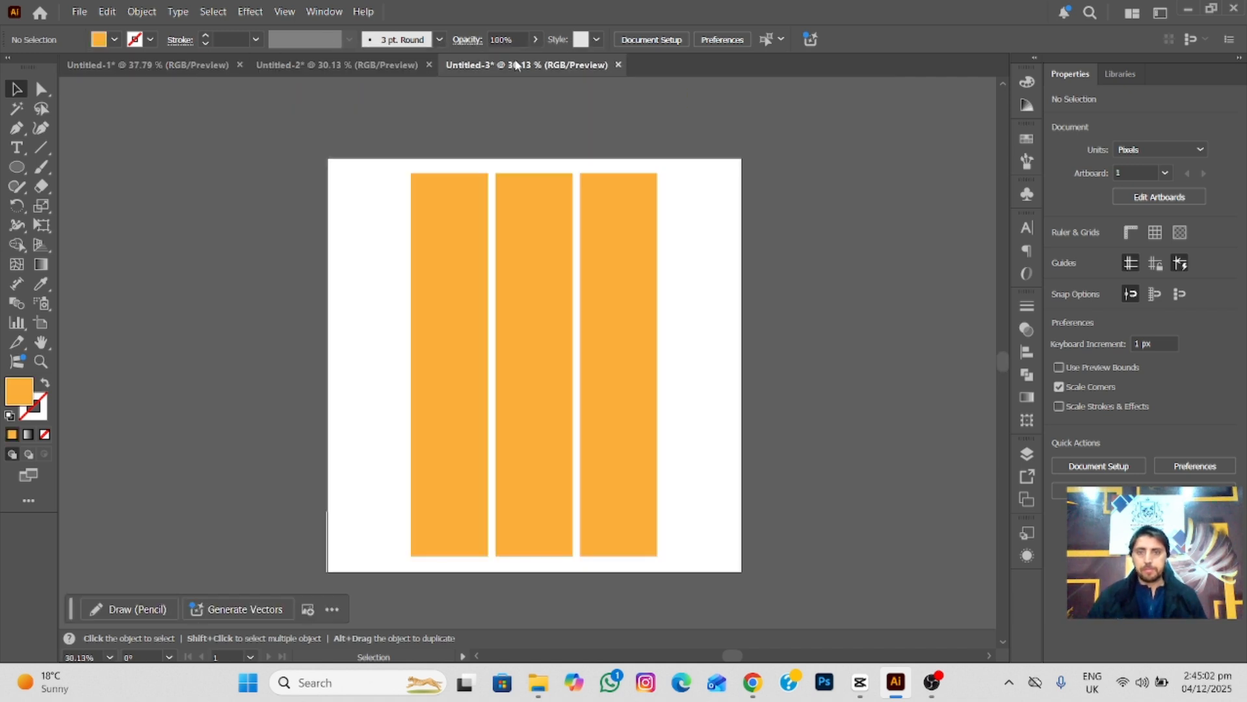
pyautogui.click(84, 12)
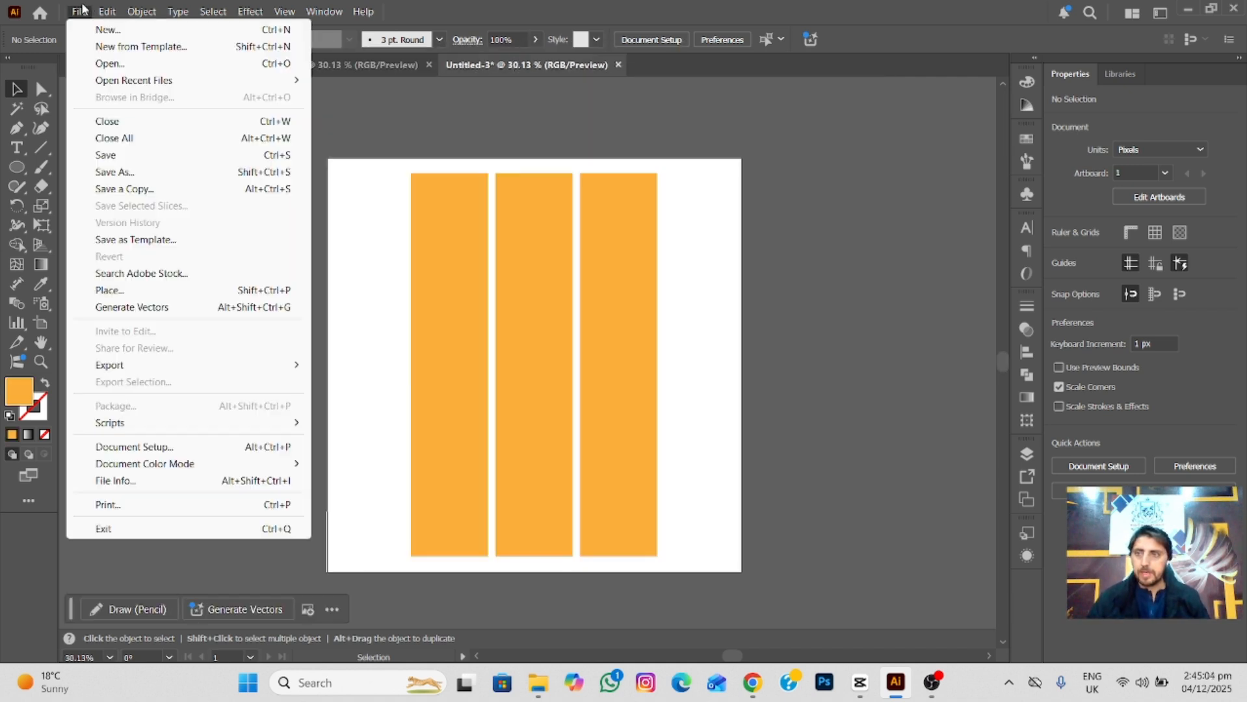
pyautogui.click(115, 291)
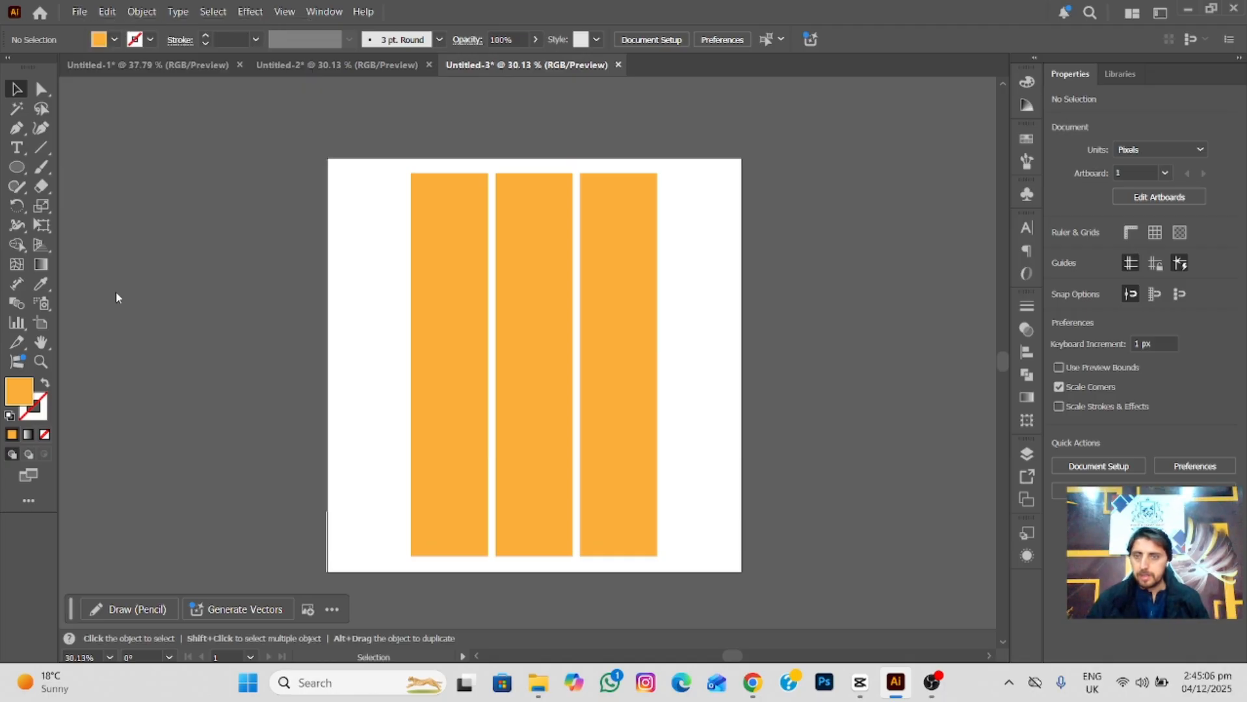
pyautogui.click(516, 162)
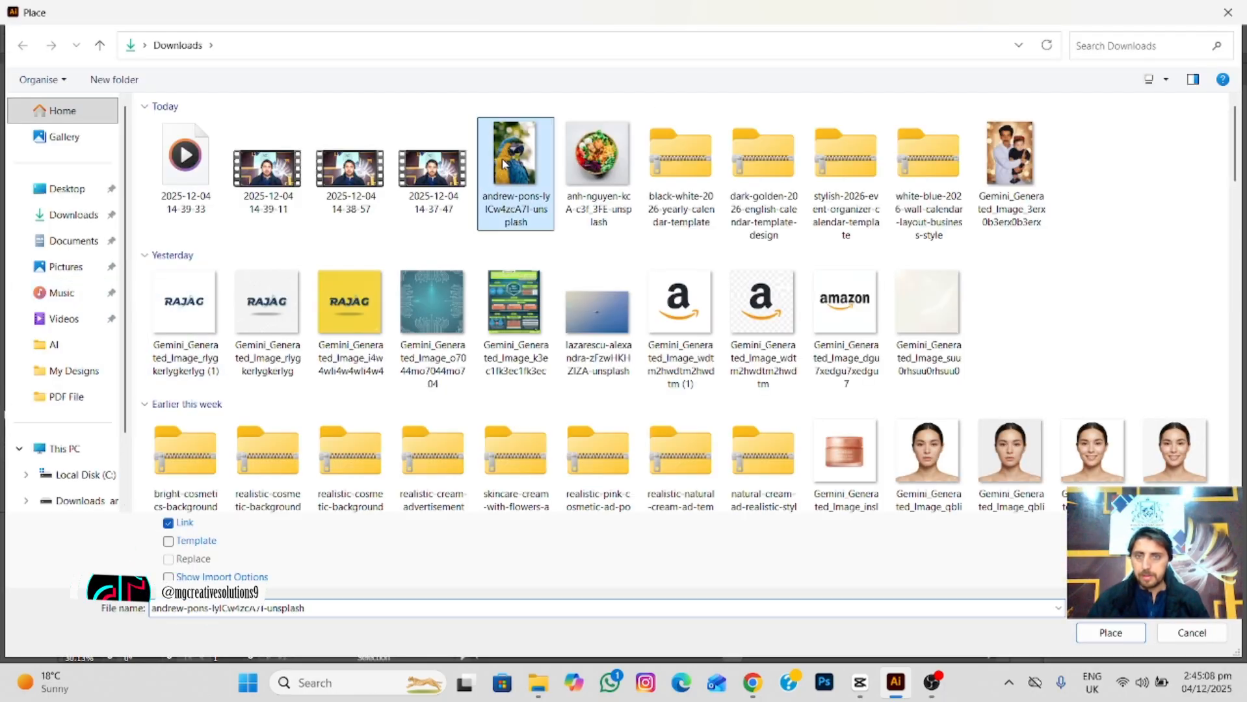
pyautogui.click(1098, 638)
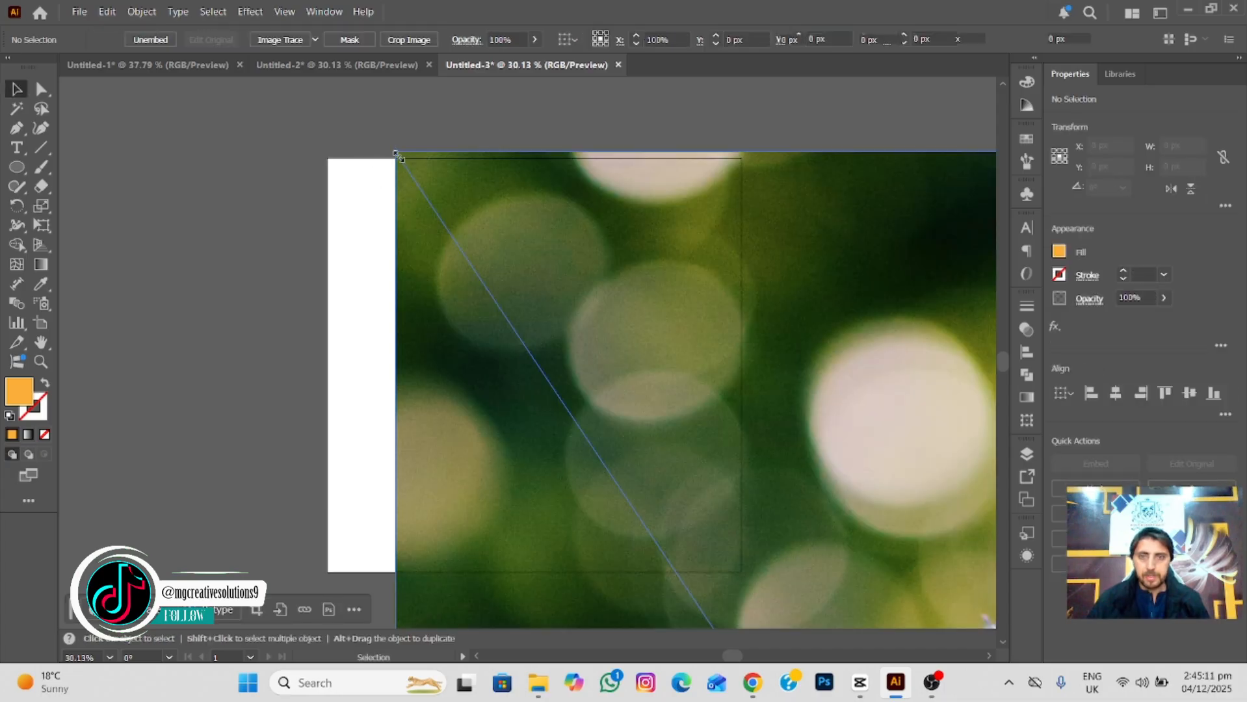
pyautogui.click(391, 150)
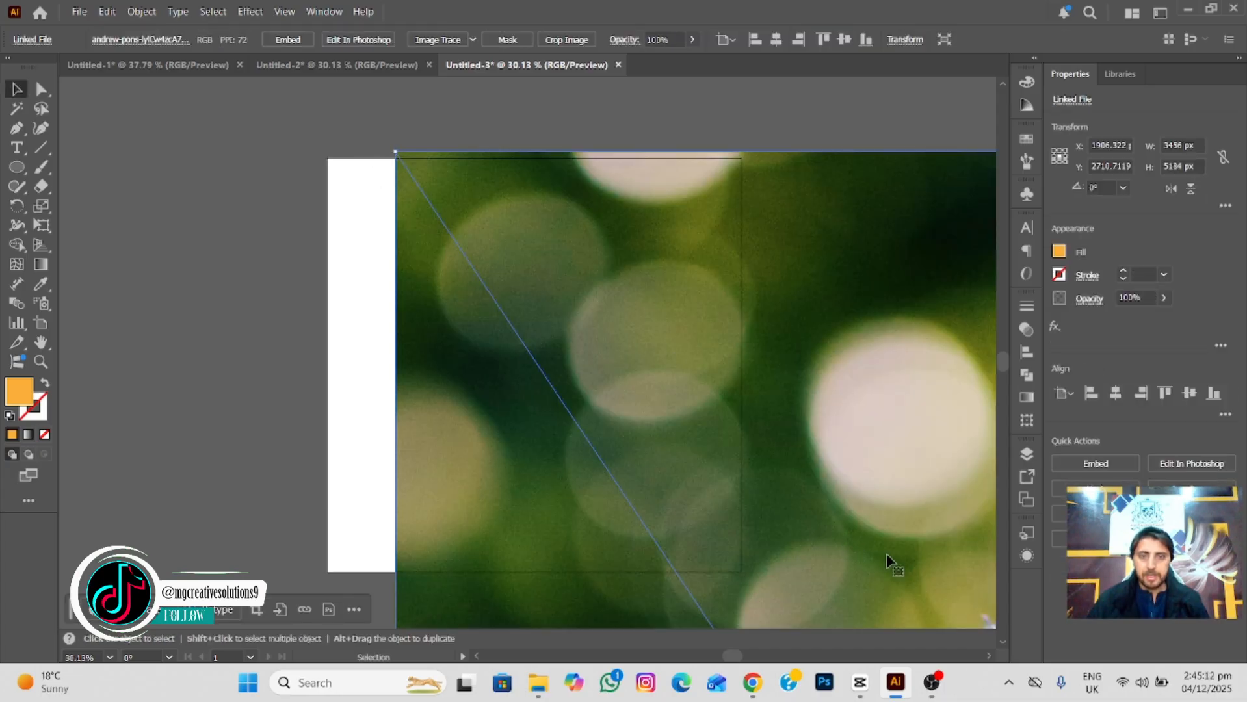
# Move the parrot photo until its lower corner is reachable, and scale it down proportionally to about 2172 by 3259 px.
pyautogui.moveTo(887, 554); pyautogui.dragTo(572, 362)
pyautogui.moveTo(849, 438); pyautogui.dragTo(744, 296)
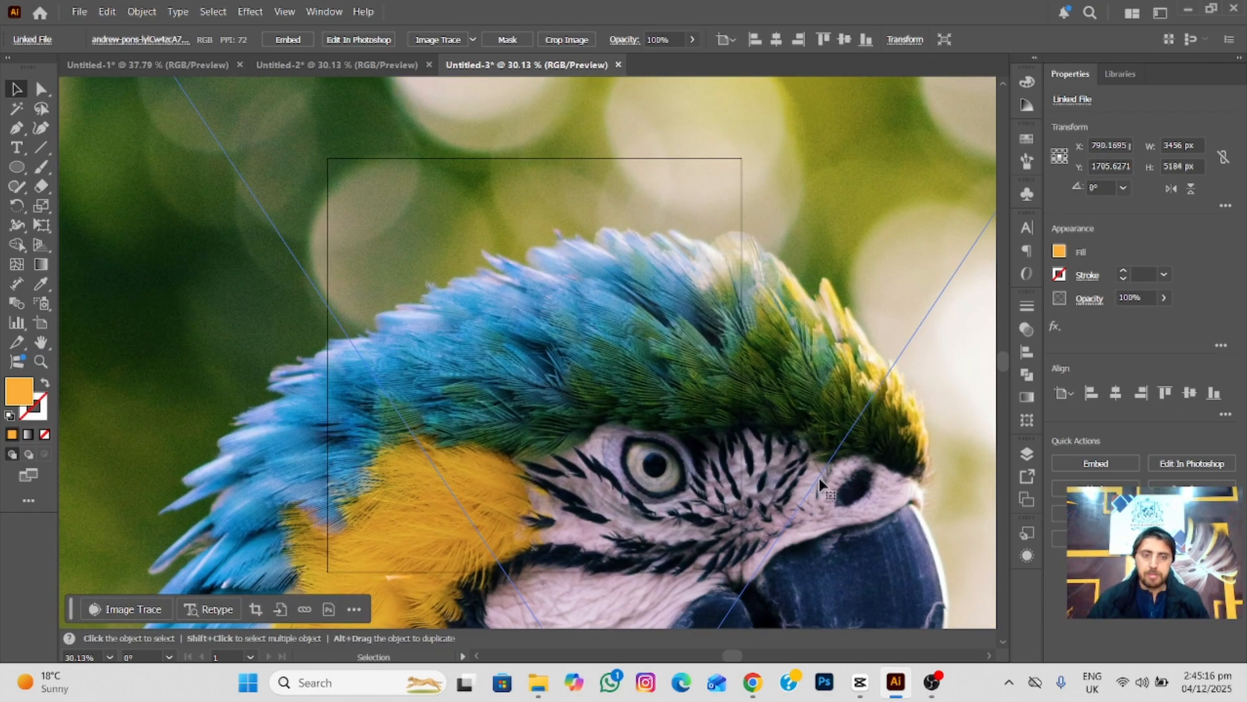
pyautogui.moveTo(819, 477); pyautogui.dragTo(738, 334)
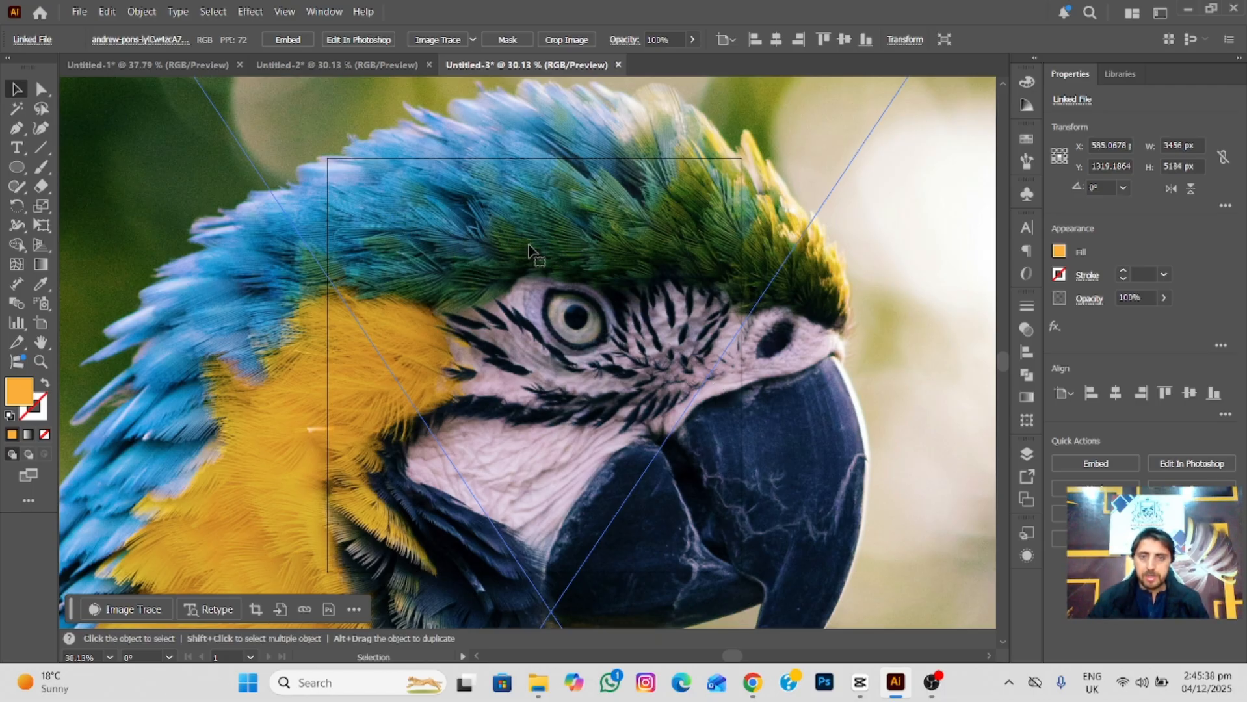
pyautogui.scroll(-1, 529, 246)
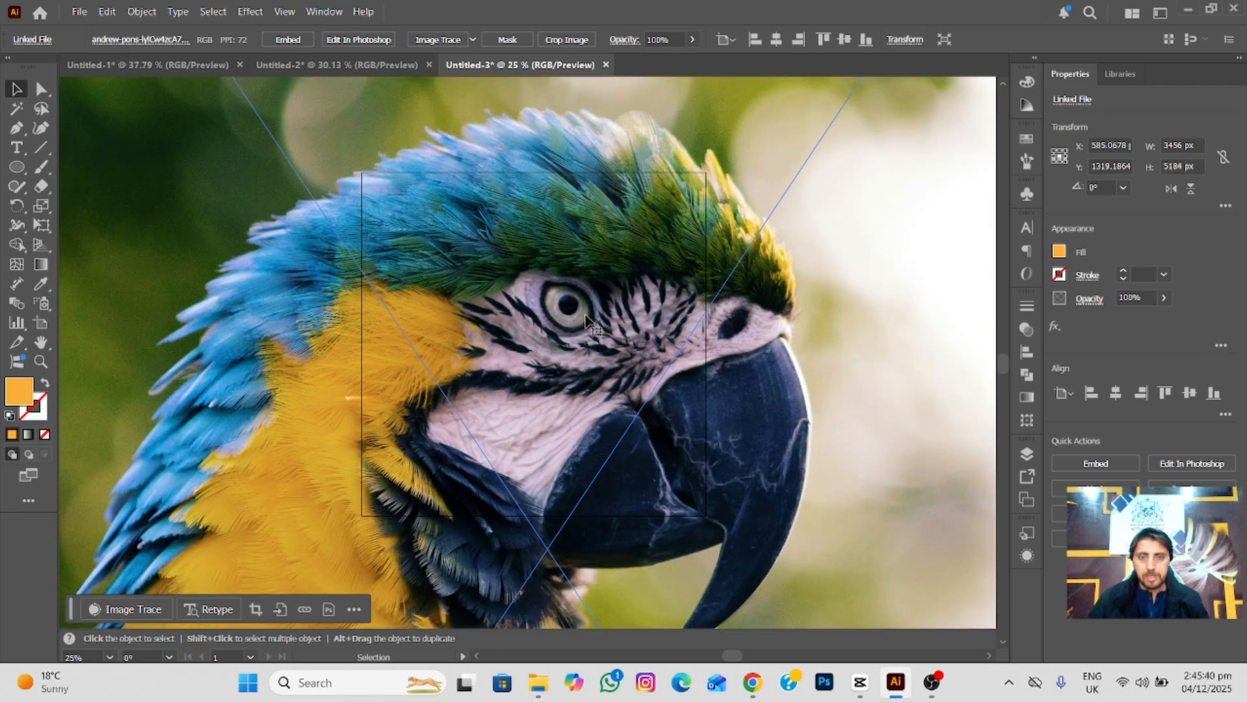
pyautogui.moveTo(721, 482); pyautogui.dragTo(646, 265)
pyautogui.moveTo(749, 549); pyautogui.dragTo(694, 323)
pyautogui.moveTo(757, 599); pyautogui.dragTo(706, 299)
pyautogui.moveTo(732, 362); pyautogui.dragTo(763, 231)
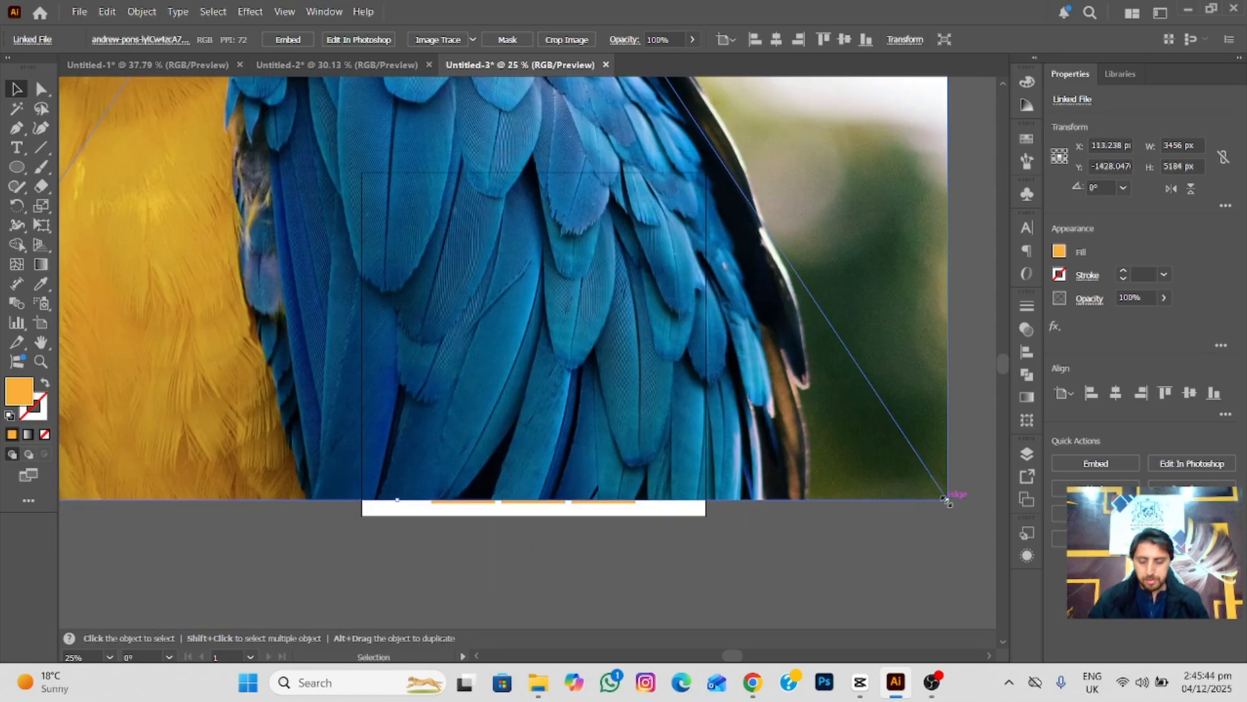
pyautogui.moveTo(946, 501); pyautogui.dragTo(743, 193)
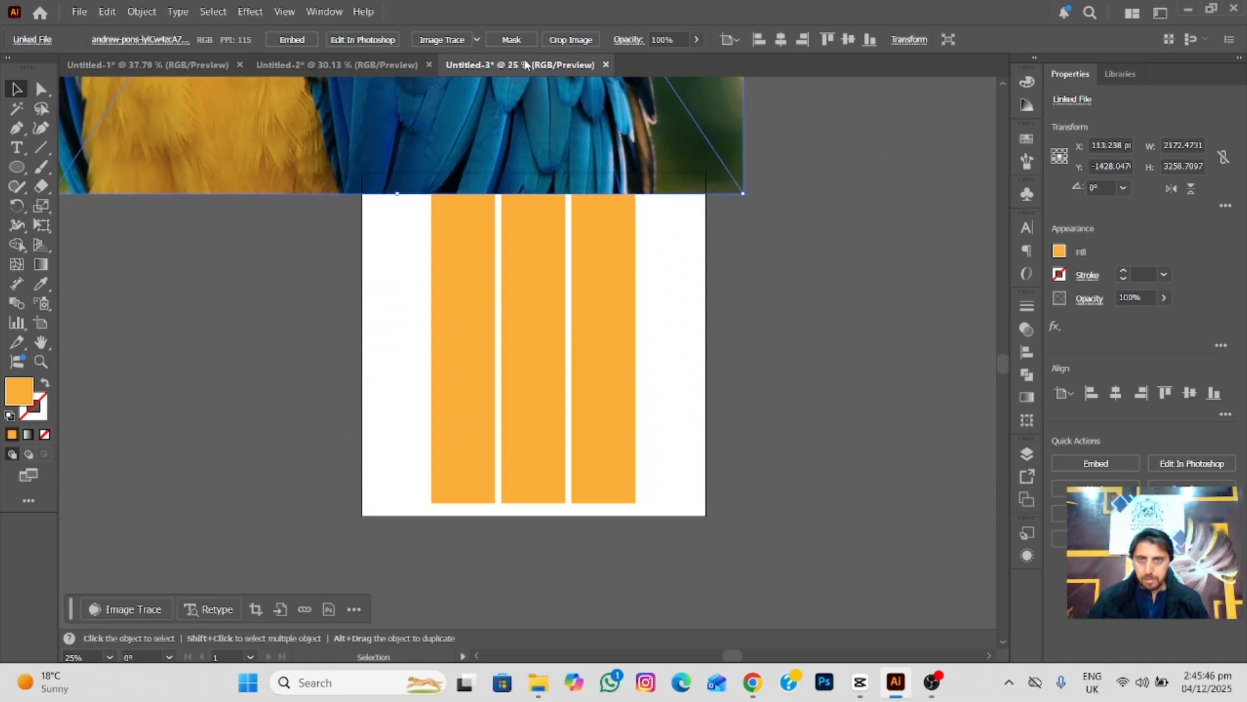
# Scale the parrot photo down to about 846 by 1269 px and position it over the three orange bars.
pyautogui.moveTo(532, 95); pyautogui.dragTo(593, 391)
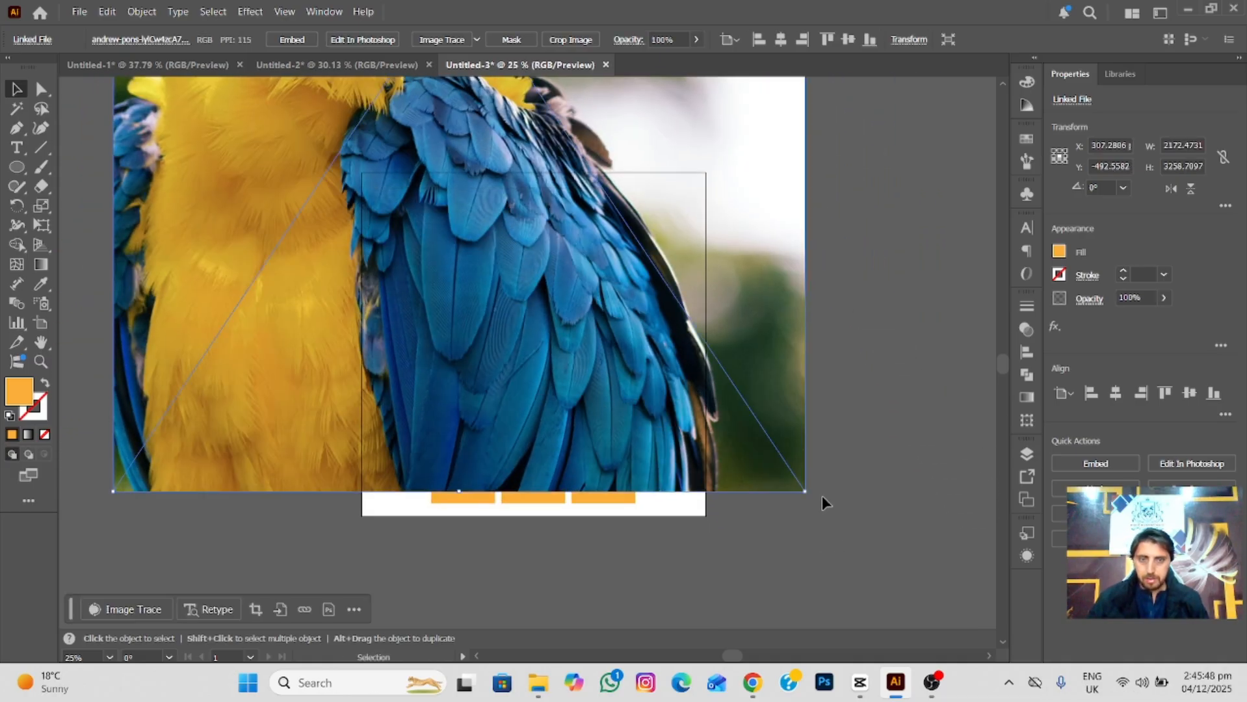
pyautogui.moveTo(805, 492); pyautogui.dragTo(617, 208)
pyautogui.moveTo(486, 123); pyautogui.dragTo(553, 464)
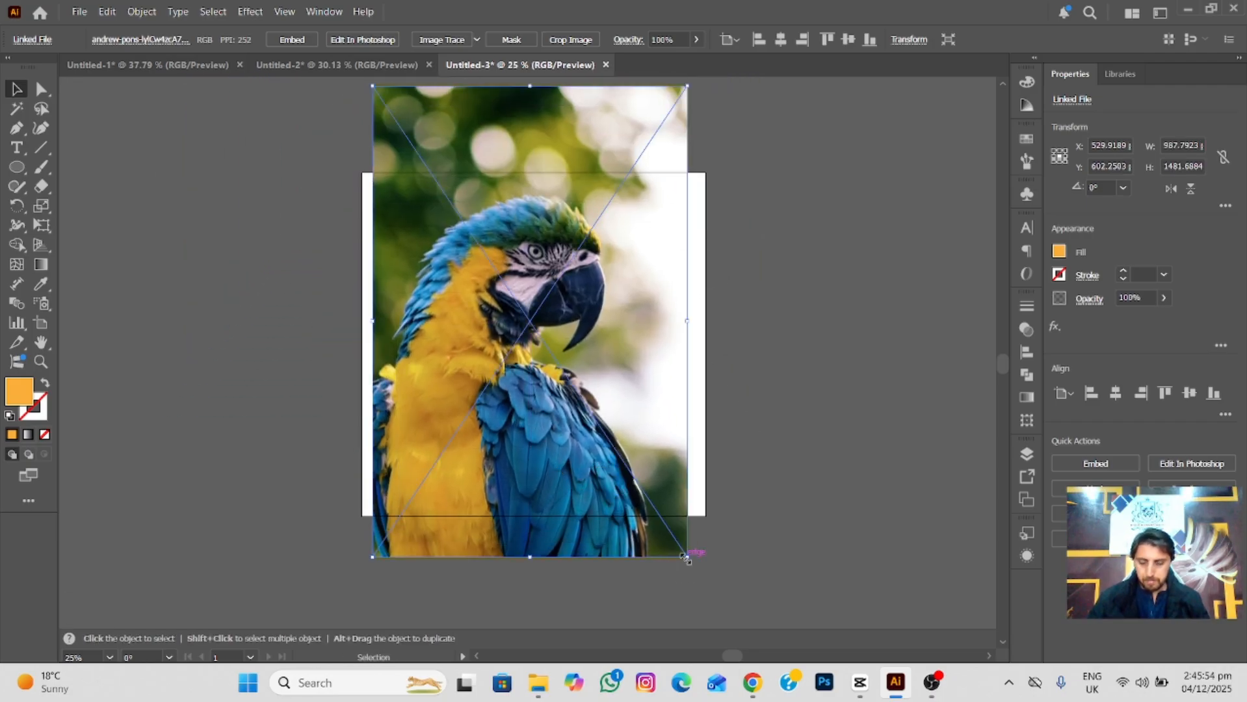
pyautogui.moveTo(687, 557); pyautogui.dragTo(664, 523)
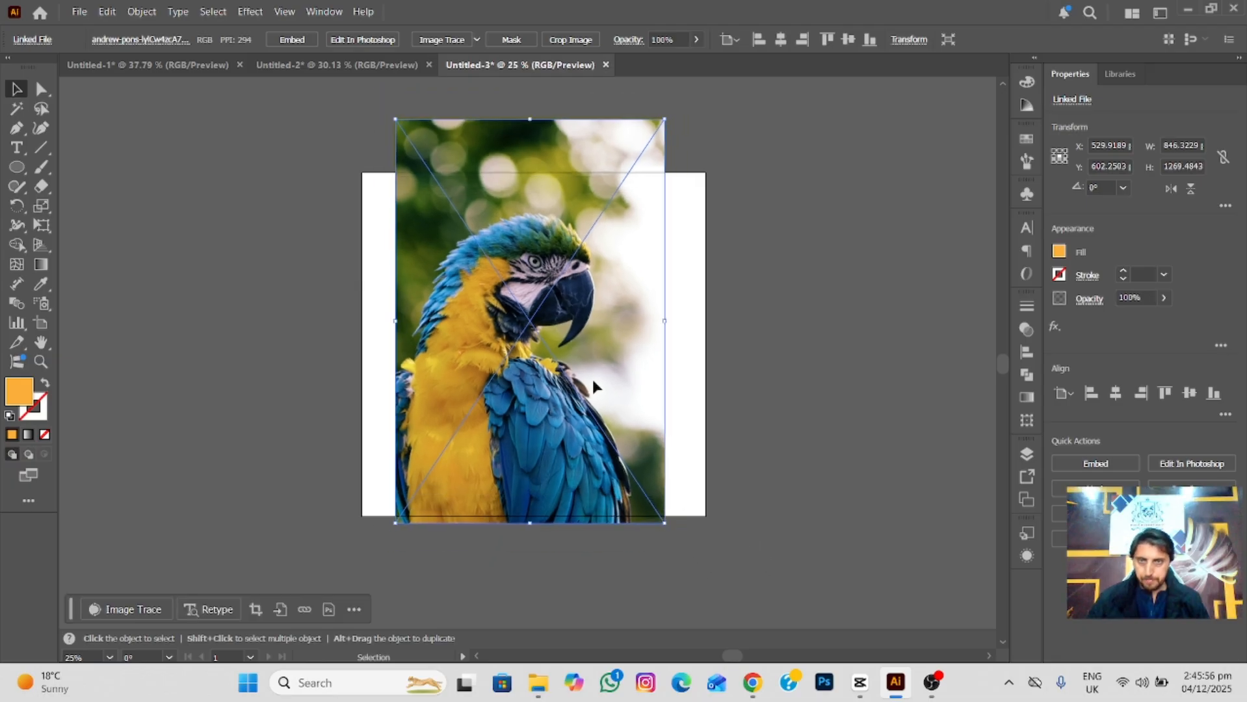
pyautogui.moveTo(592, 379)
pyautogui.mouseDown()
pyautogui.moveTo(585, 396)
pyautogui.moveTo(631, 409)
pyautogui.moveTo(607, 408)
pyautogui.moveTo(603, 385)
pyautogui.mouseUp()
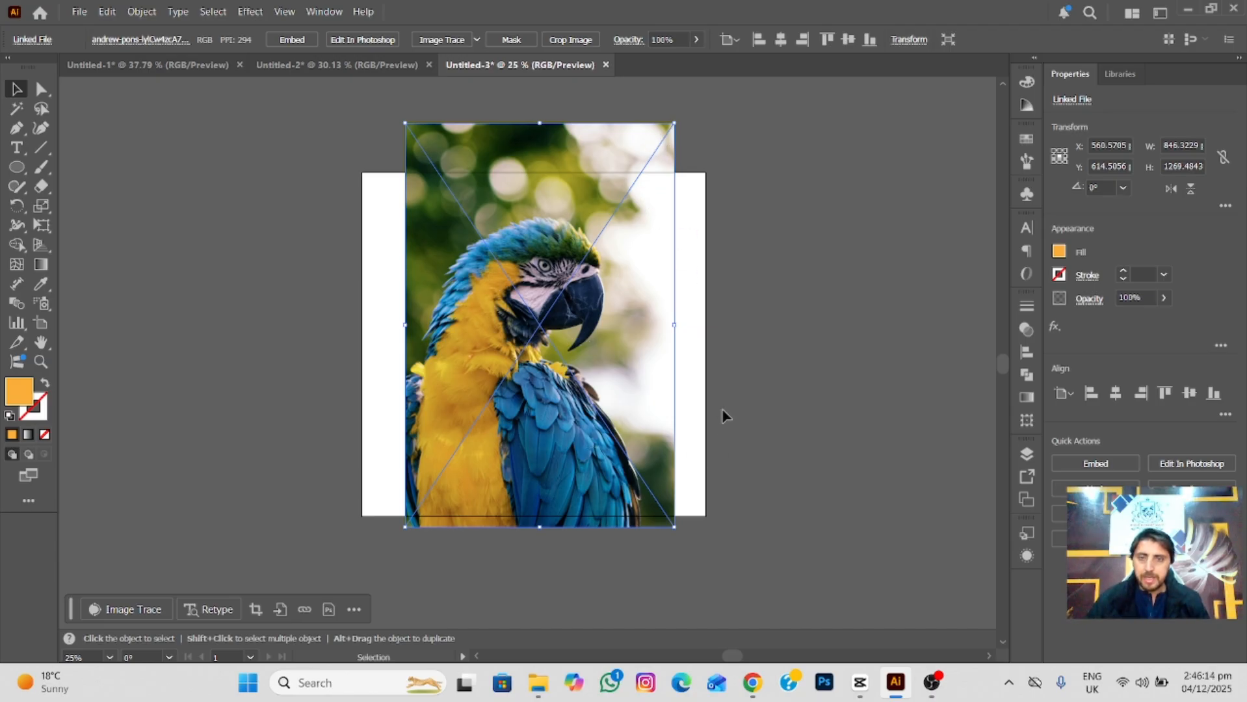
# Embed the parrot photo and send it behind the three orange bars.
pyautogui.click(292, 39)
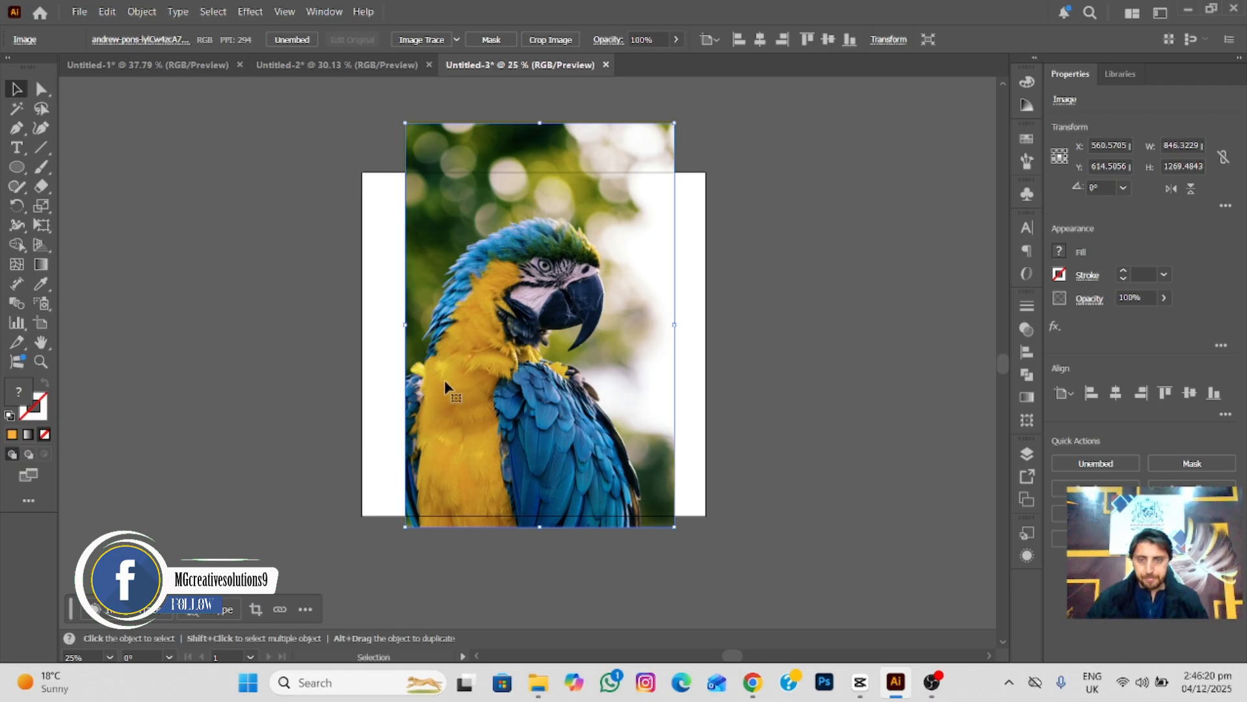
pyautogui.hotkey('ctrl', 'shift', '[')
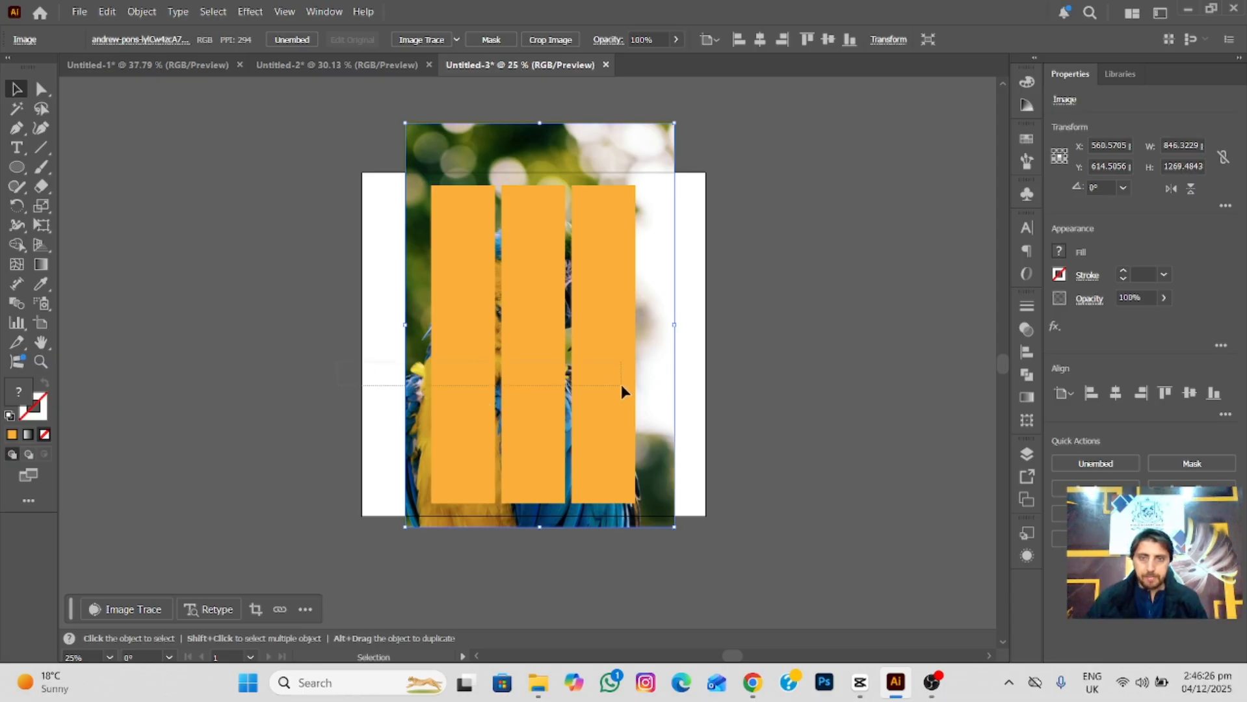
# Try to clip the parrot photo with the three separate orange bars, and undo the clipping mask.
pyautogui.click(259, 386)
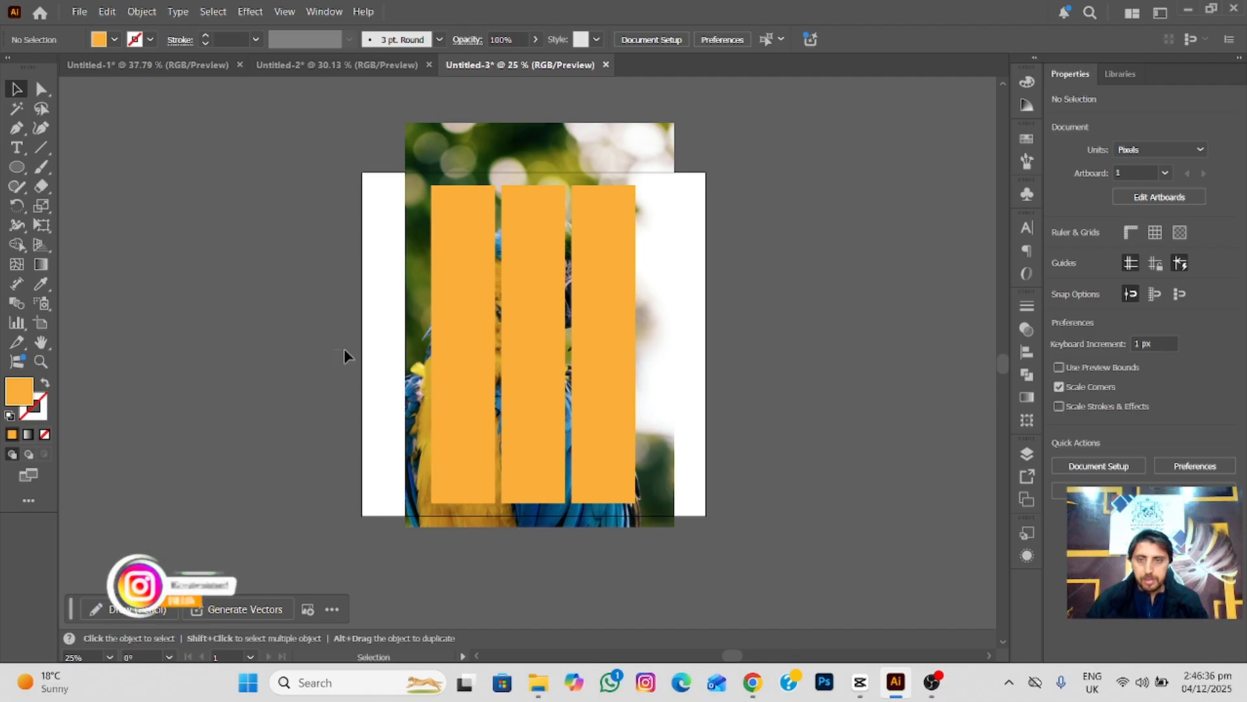
pyautogui.moveTo(345, 351); pyautogui.dragTo(729, 417)
pyautogui.rightClick(600, 390)
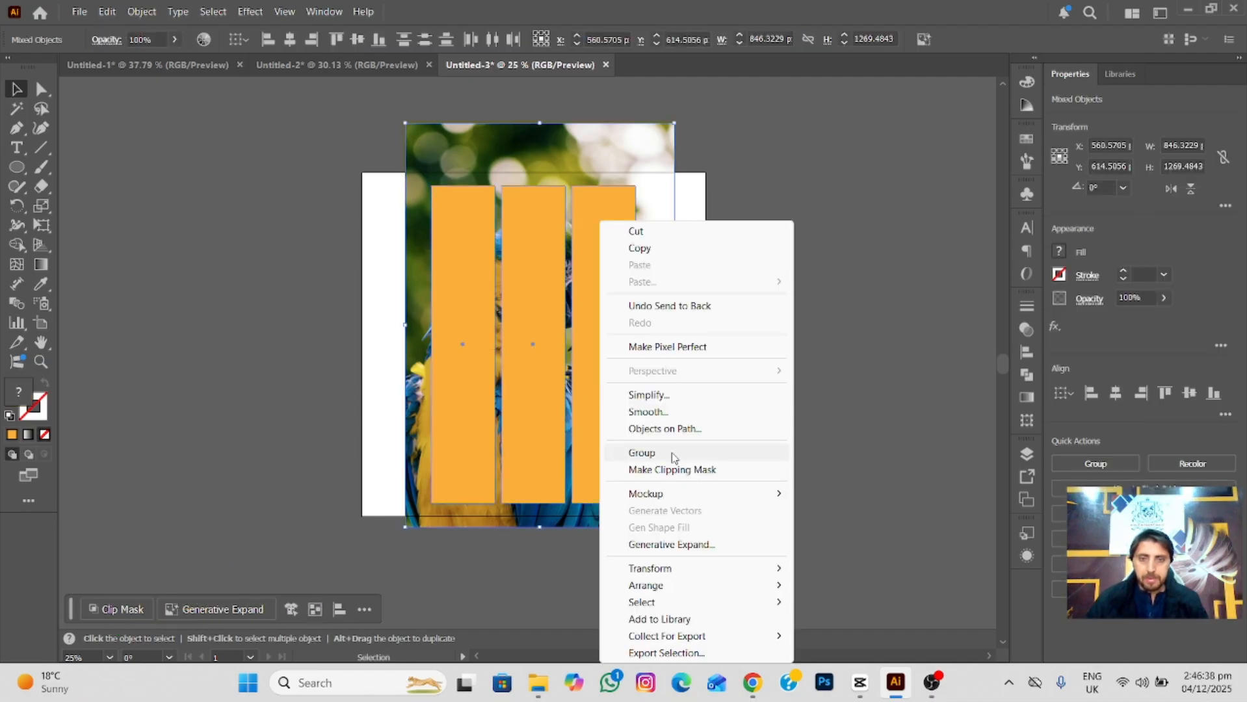
pyautogui.click(673, 470)
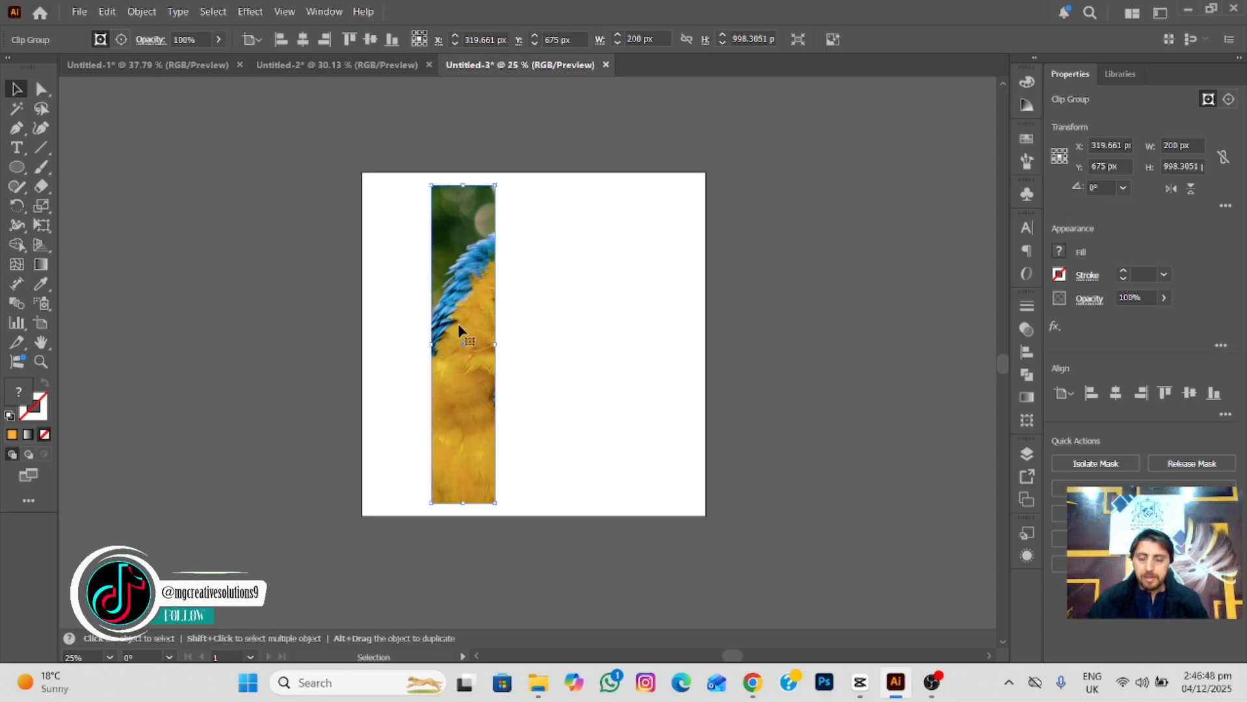
pyautogui.hotkey('ctrl', 'z')
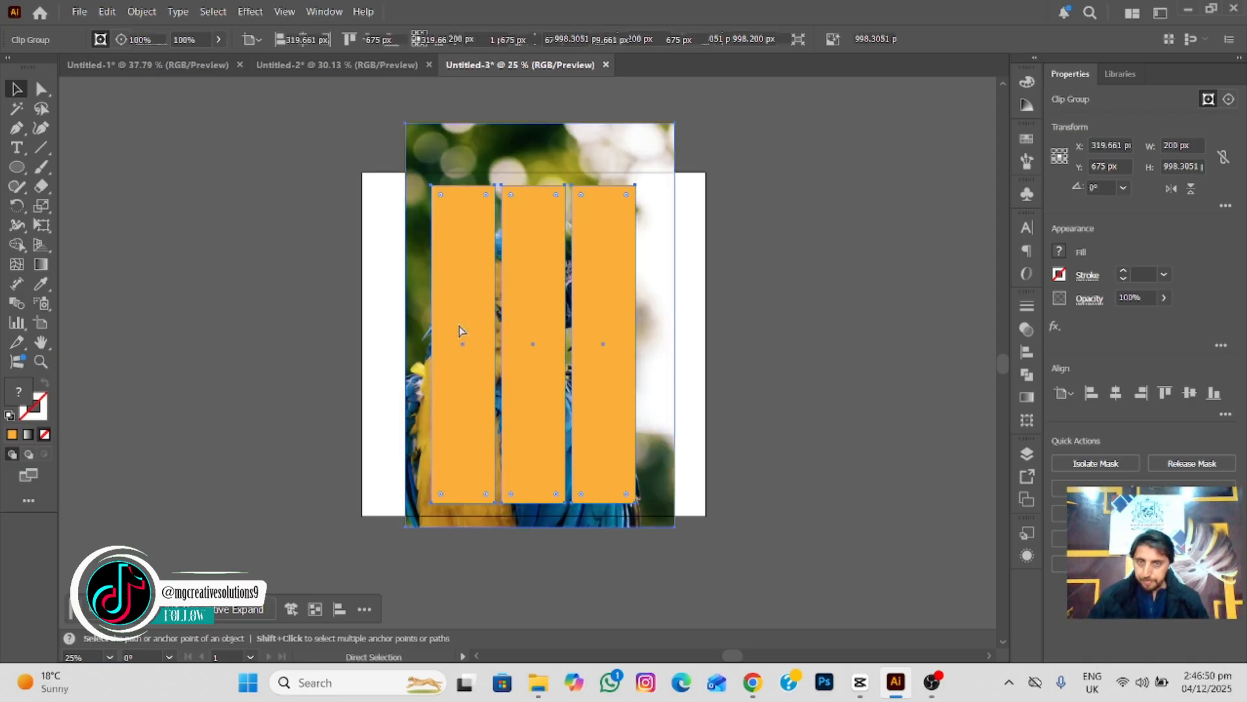
# Combine the three orange bars into one compound path.
pyautogui.click(308, 362)
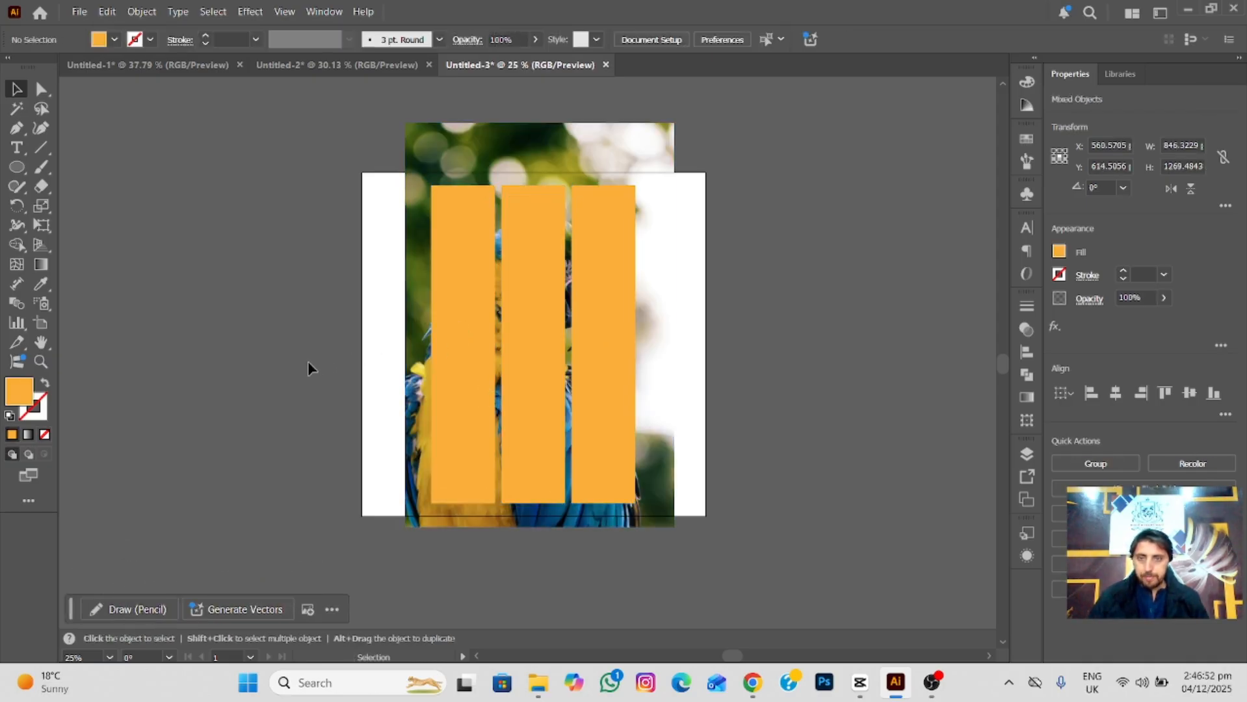
pyautogui.click(473, 384)
pyautogui.keyDown('shift'); pyautogui.click(534, 391); pyautogui.keyUp('shift')
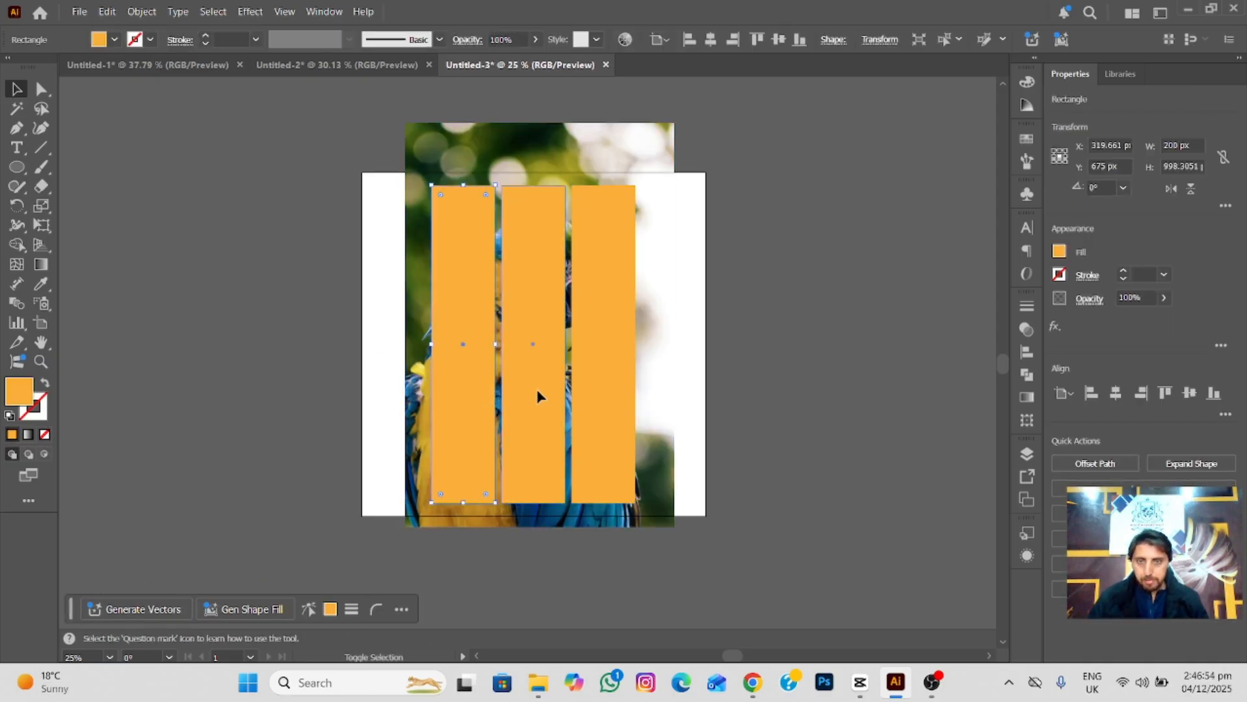
pyautogui.keyDown('shift'); pyautogui.click(600, 385); pyautogui.keyUp('shift')
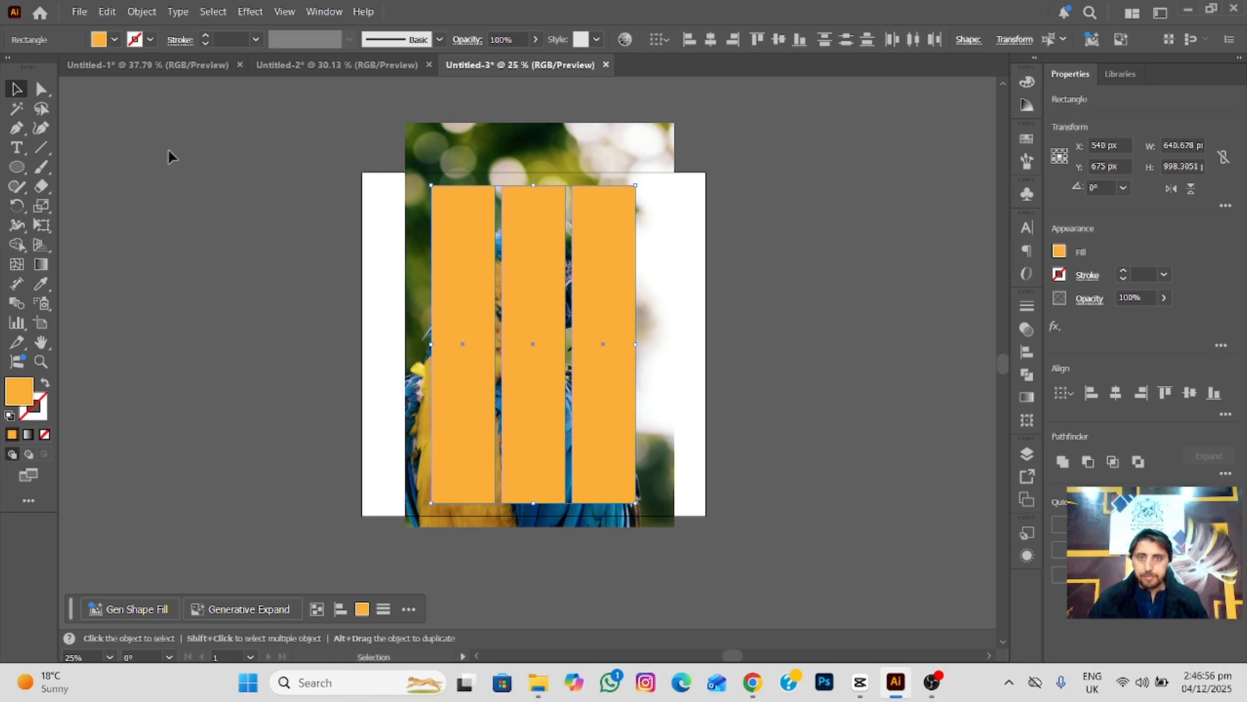
pyautogui.click(141, 11)
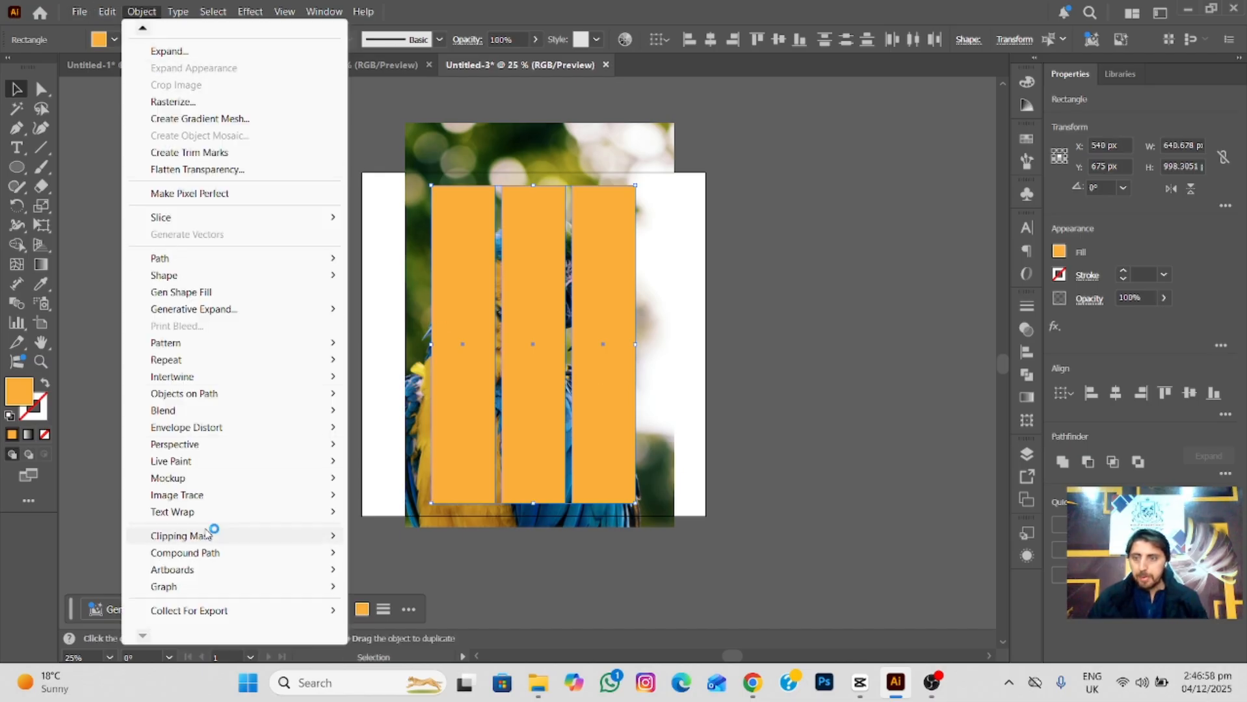
pyautogui.moveTo(215, 537)
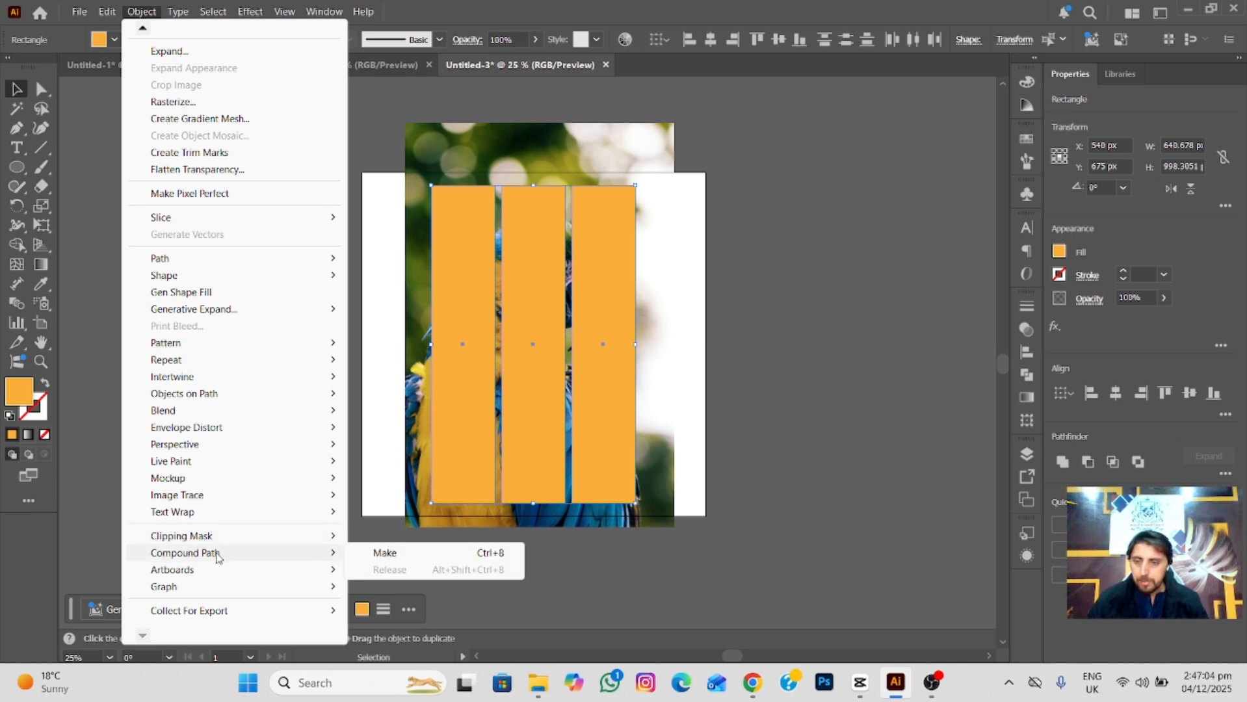
pyautogui.click(424, 555)
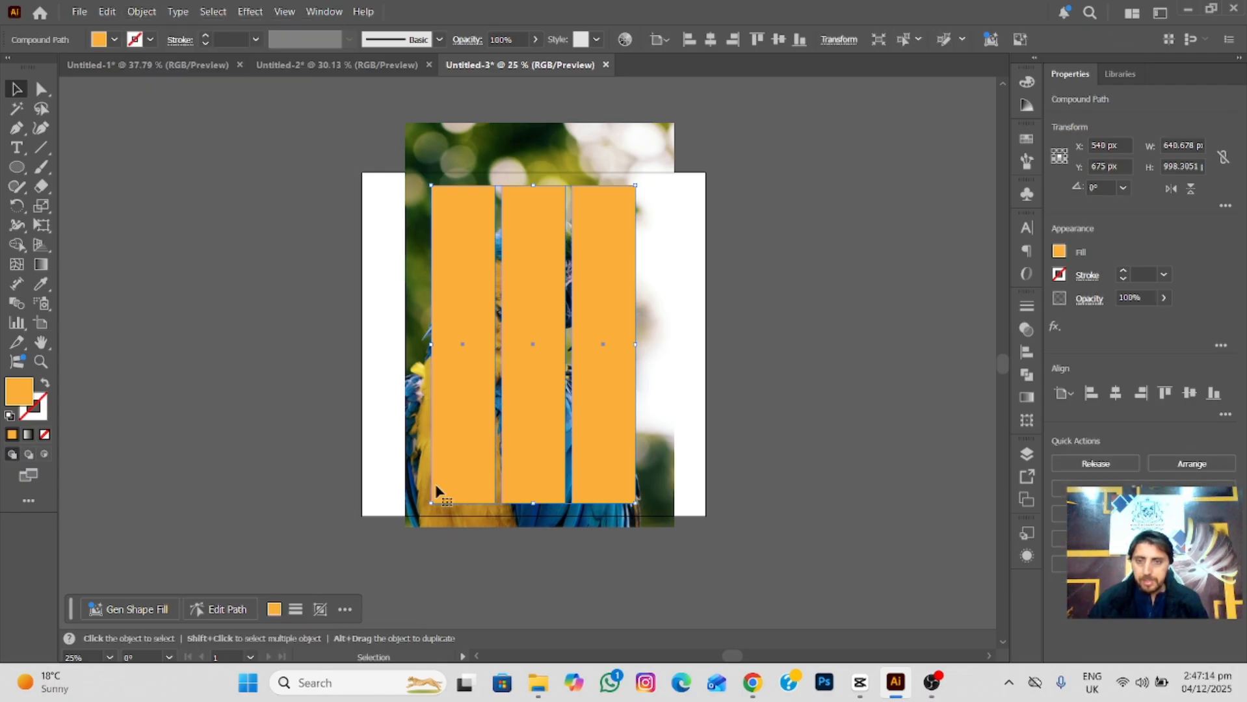
# Make a clipping mask from the orange compound path and the parrot photo behind it.
pyautogui.keyDown('shift'); pyautogui.click(610, 374); pyautogui.keyUp('shift')
pyautogui.rightClick(611, 377)
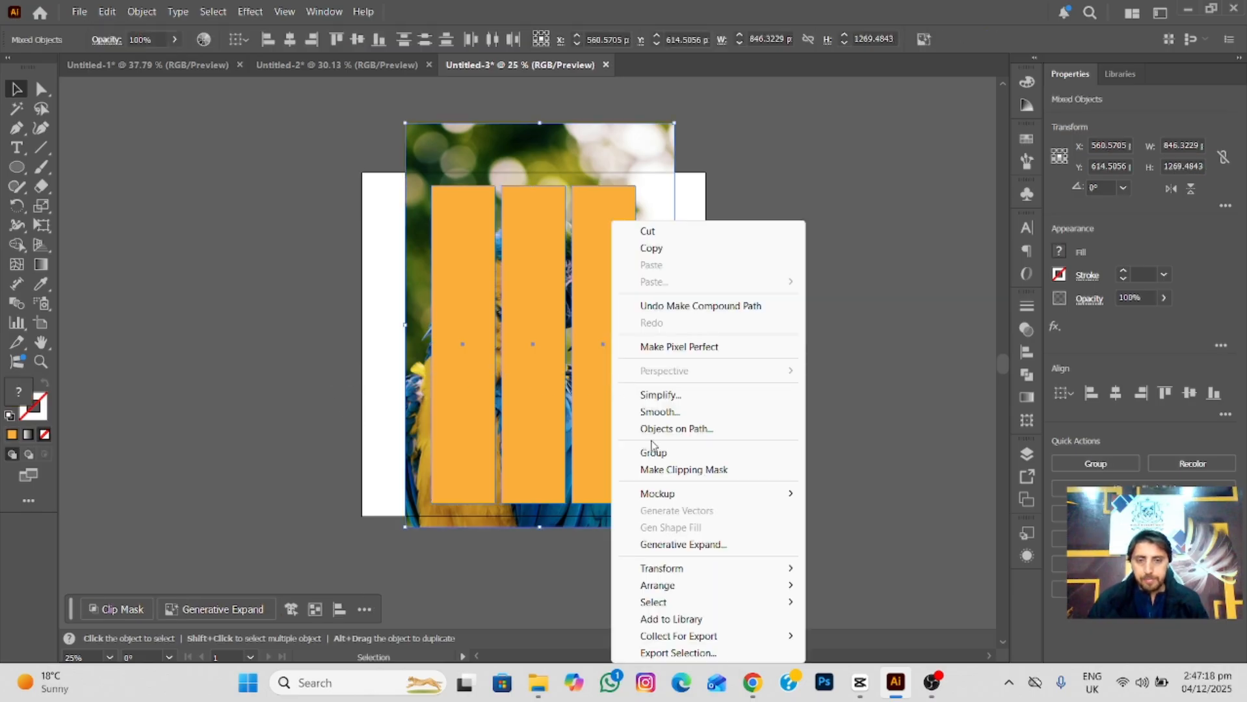
pyautogui.click(669, 471)
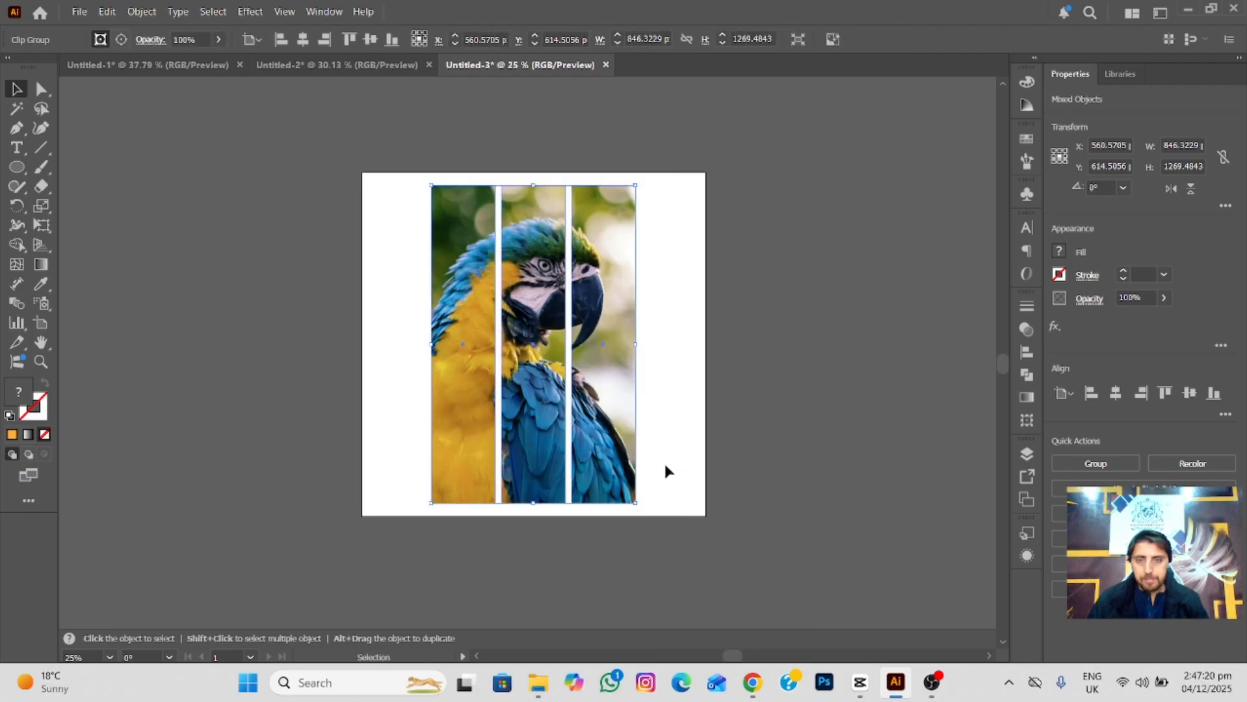
pyautogui.click(748, 357)
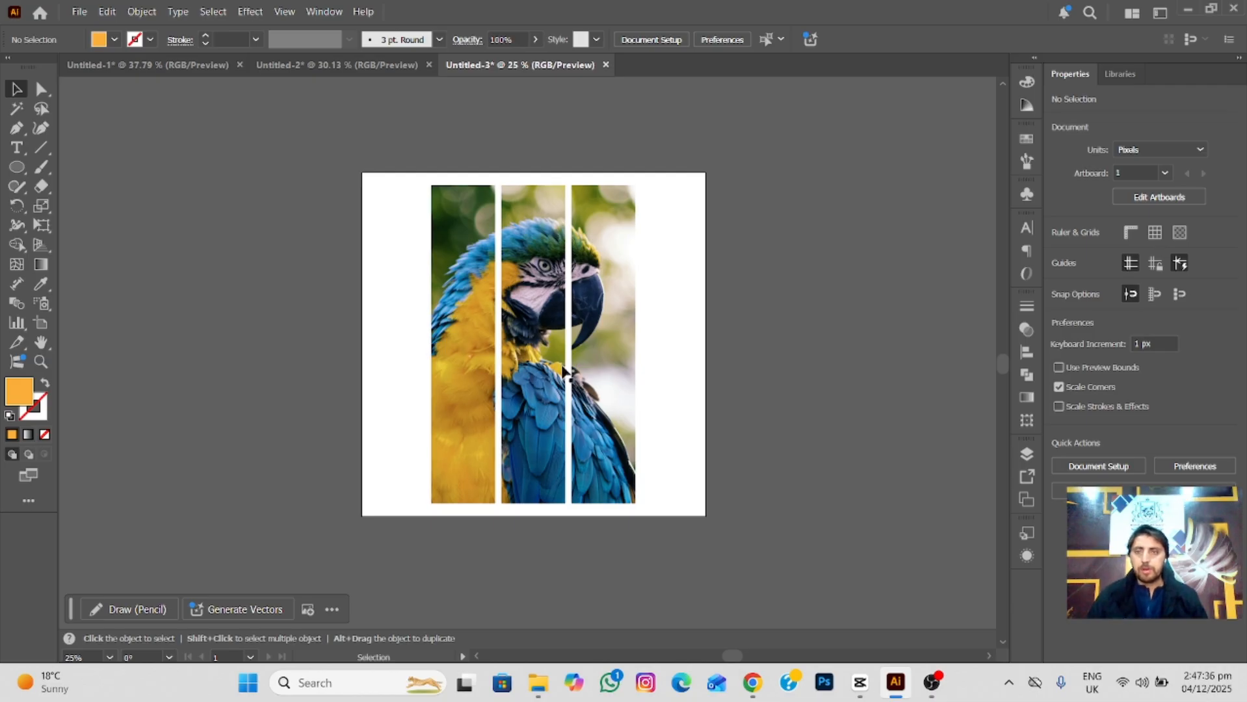
# In the Untitled-1 document, draw a rectangle of about 105 by 445 px over the gradient bar and fill it solid red (ff0000).
pyautogui.click(197, 65)
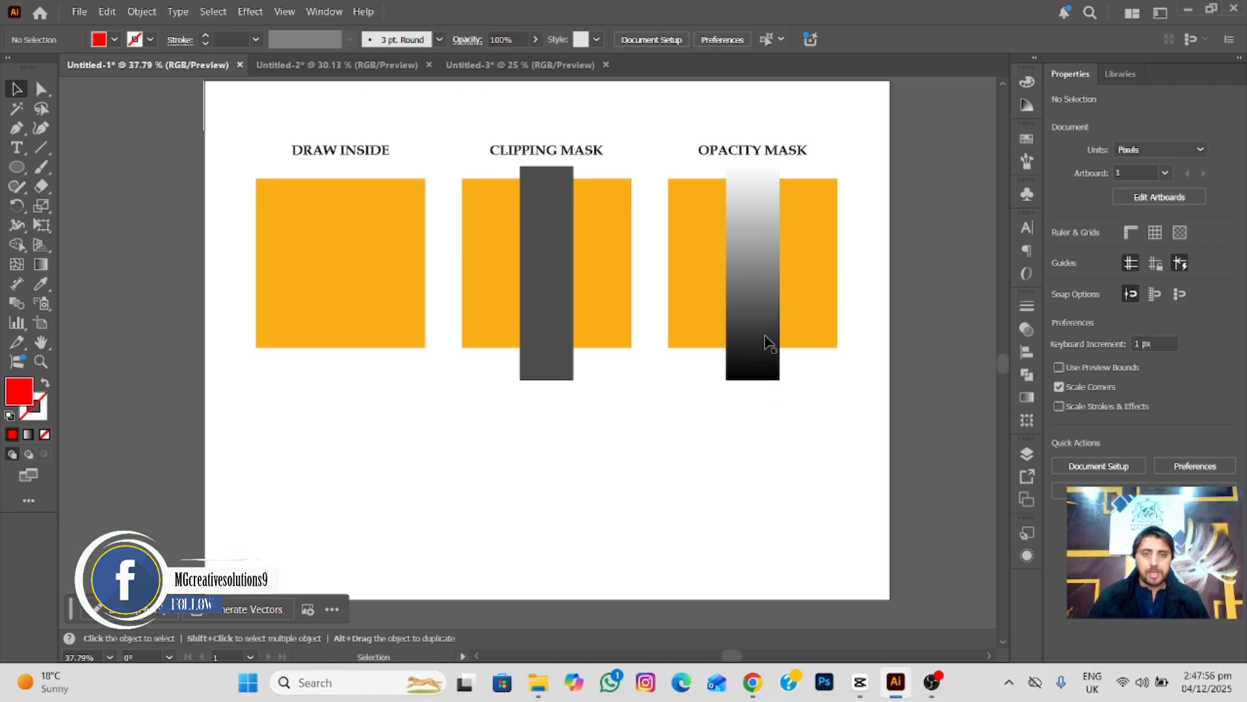
pyautogui.click(761, 336)
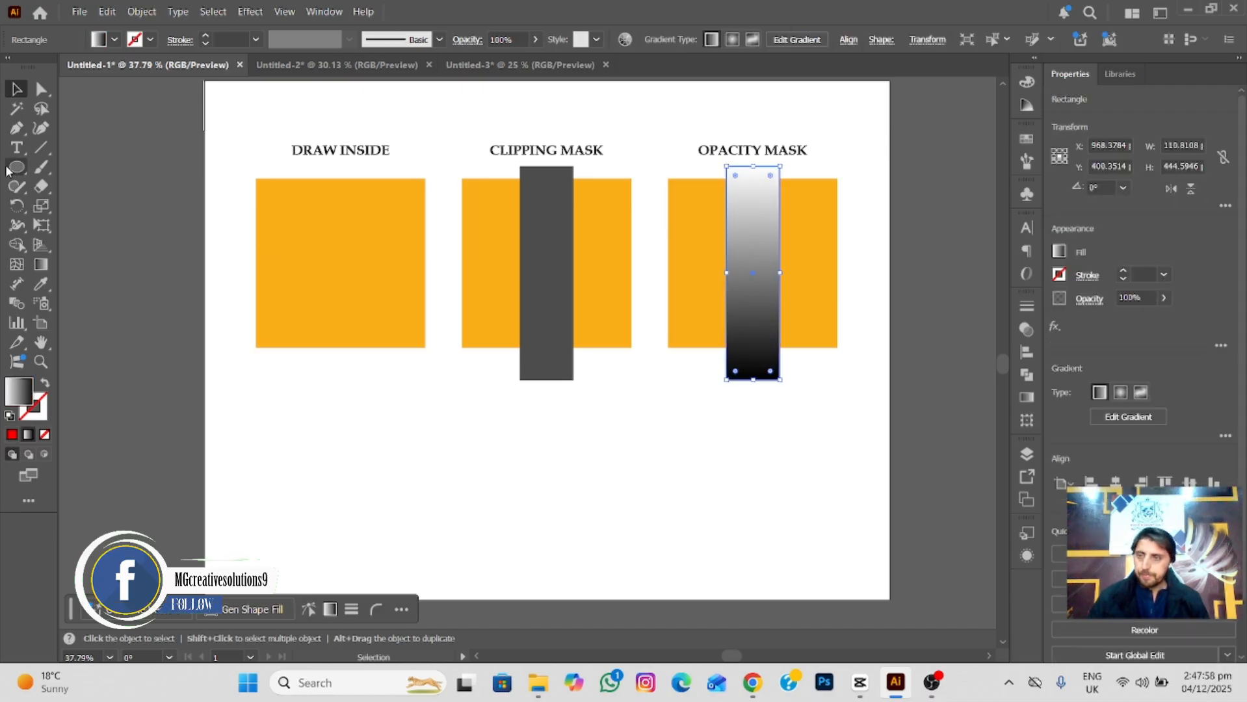
pyautogui.moveTo(20, 173); pyautogui.dragTo(68, 167)
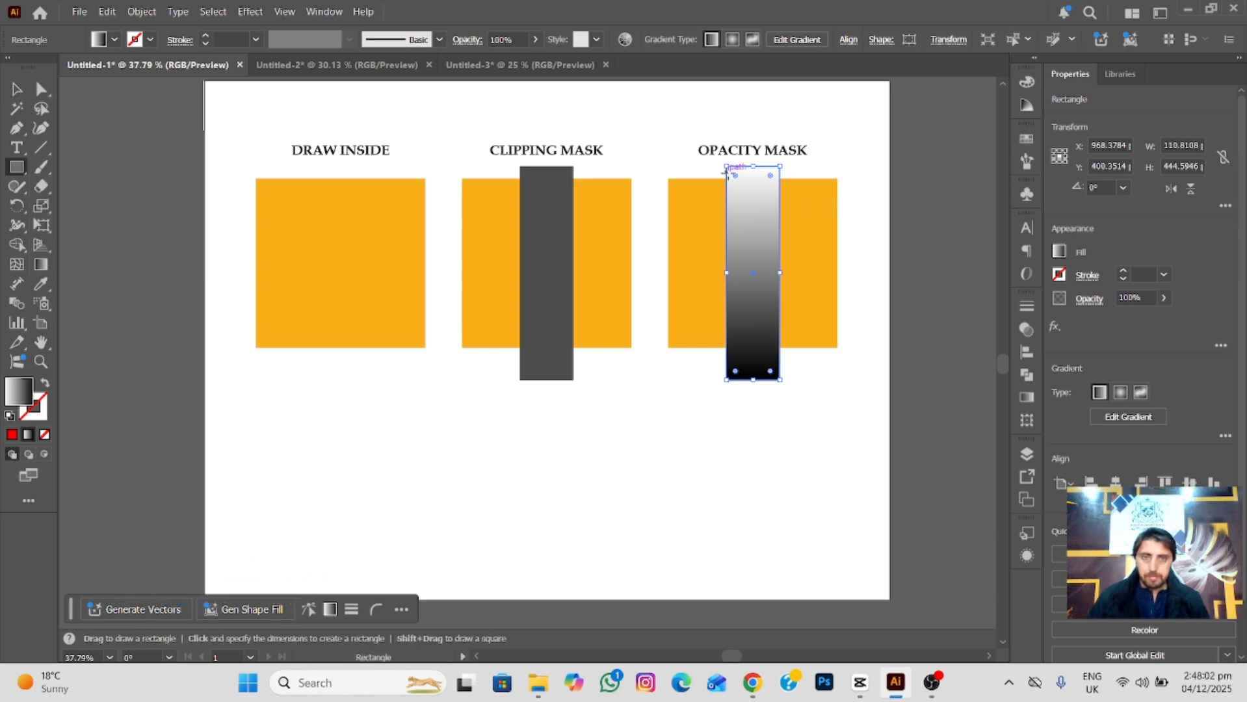
pyautogui.moveTo(728, 173); pyautogui.dragTo(778, 390)
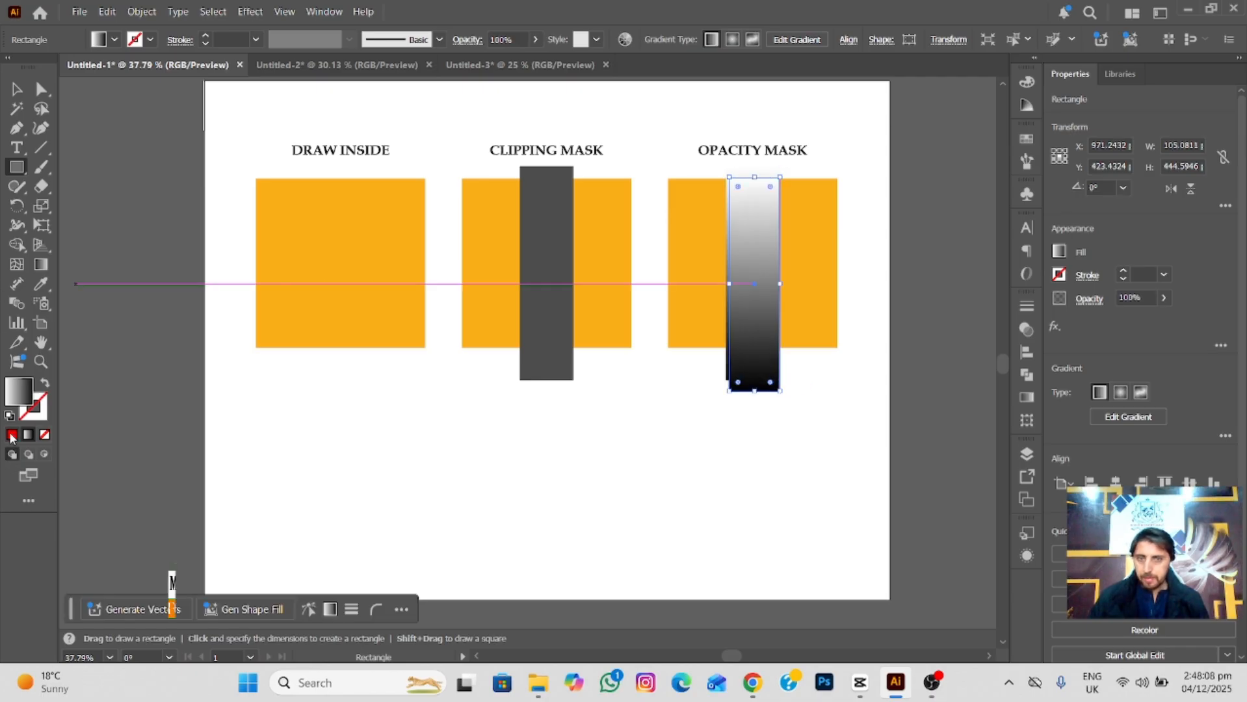
pyautogui.click(11, 434)
pyautogui.click(11, 94)
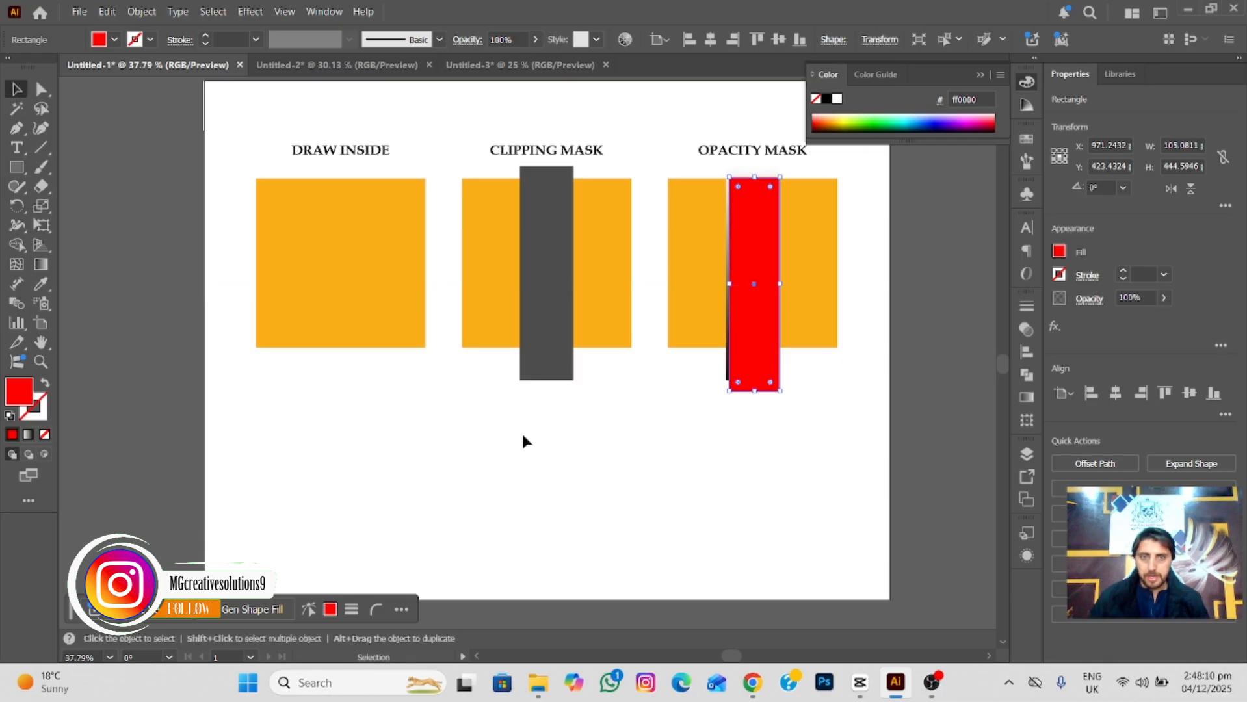
# Bring the gradient bar to the front and align the red rectangle directly behind it.
pyautogui.moveTo(757, 381); pyautogui.dragTo(715, 386)
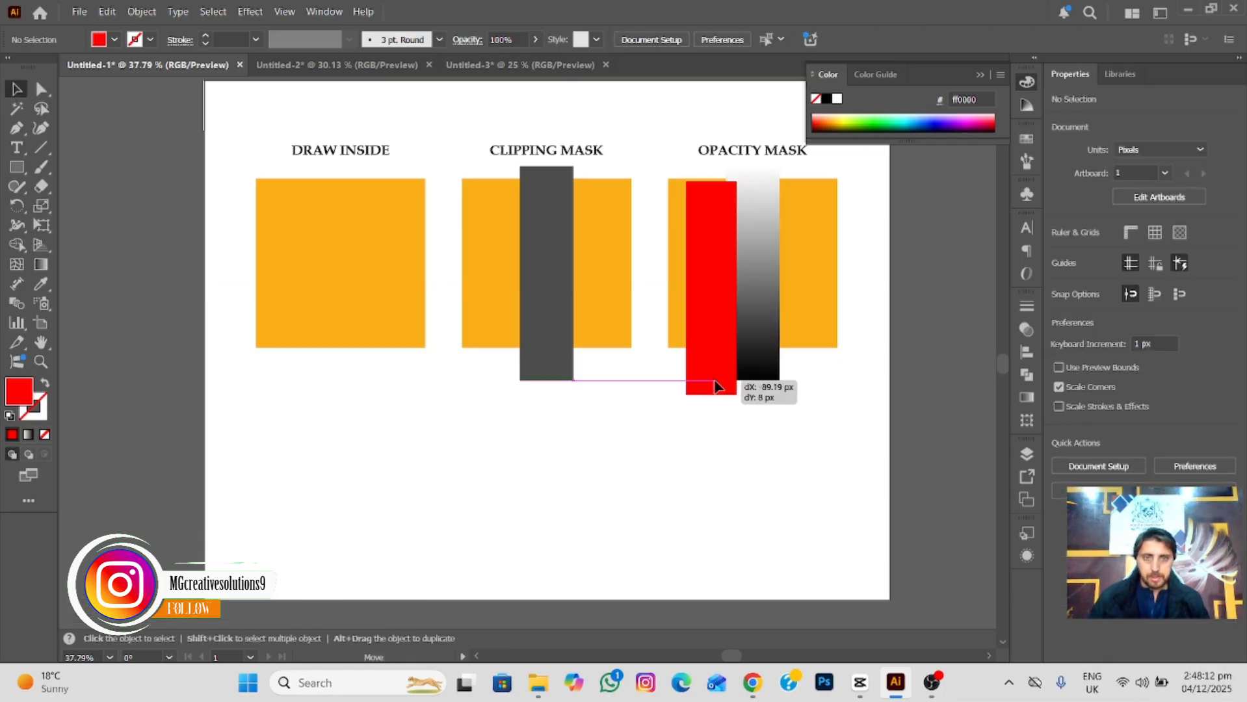
pyautogui.click(761, 366)
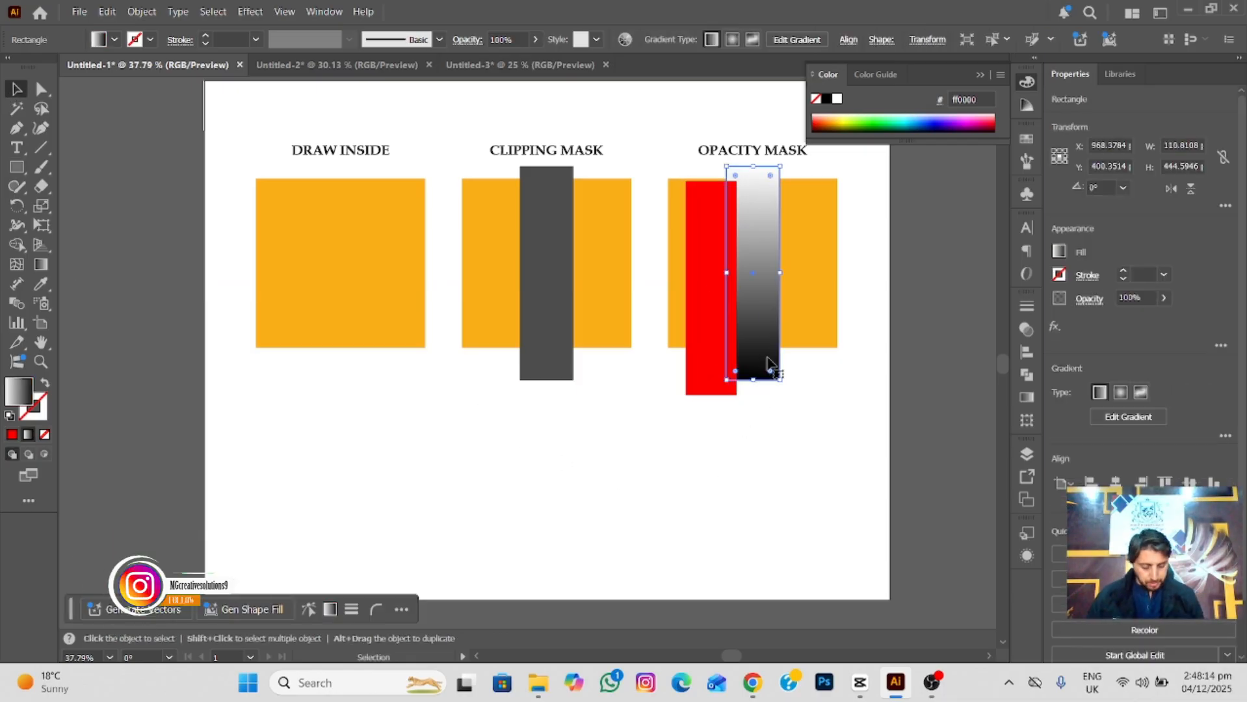
pyautogui.hotkey('ctrl', 'shift', ']')
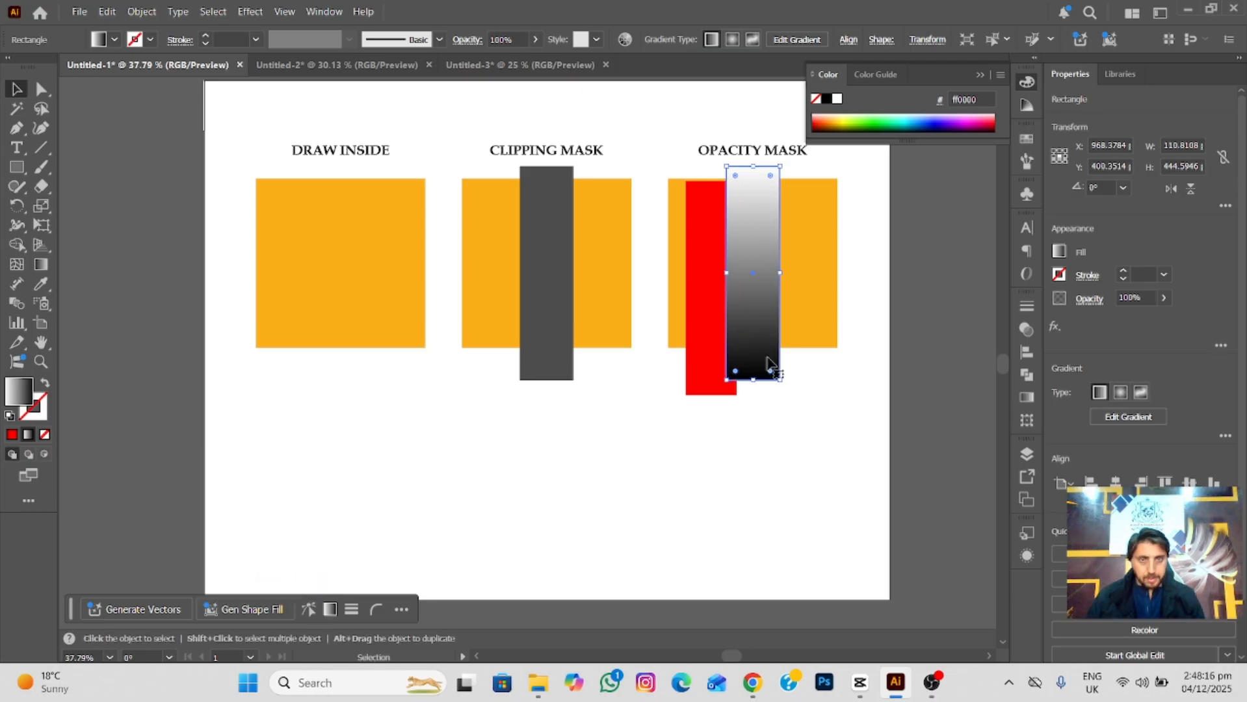
pyautogui.moveTo(697, 375); pyautogui.dragTo(739, 363)
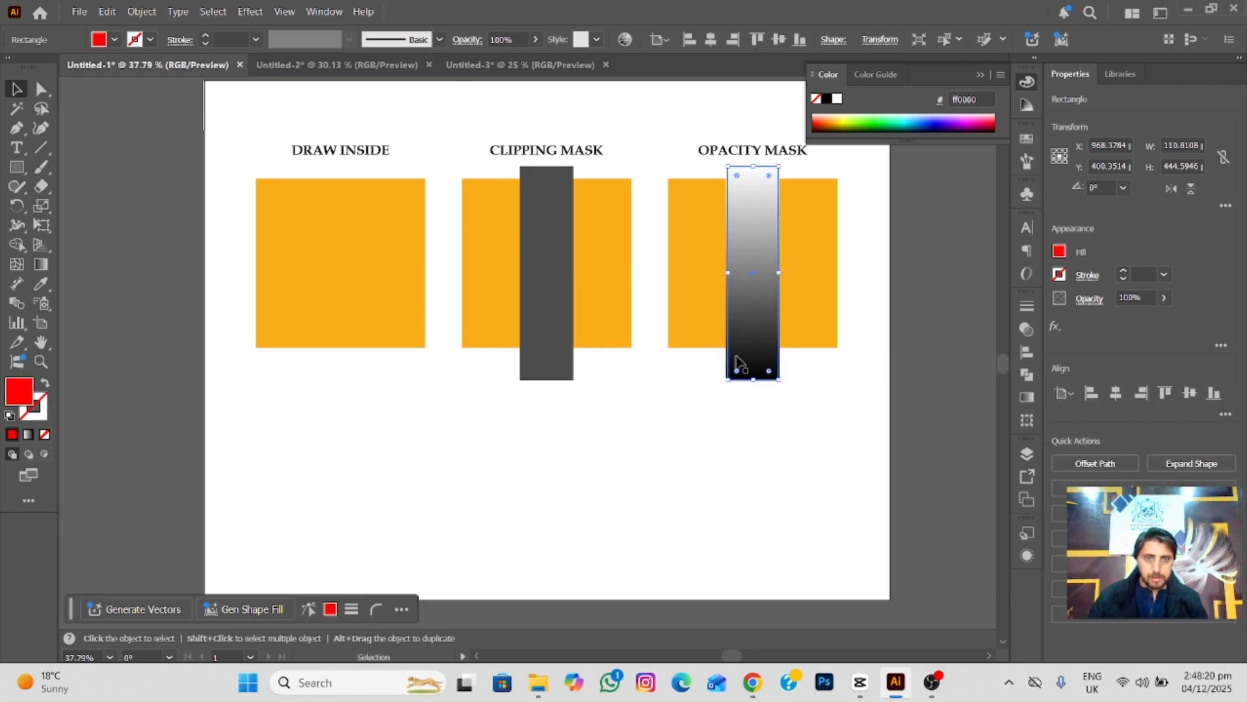
# Try an opacity mask on the red rectangle using the gradient bar, inspect the fade, and undo the mask.
pyautogui.keyDown('shift'); pyautogui.click(771, 369); pyautogui.keyUp('shift')
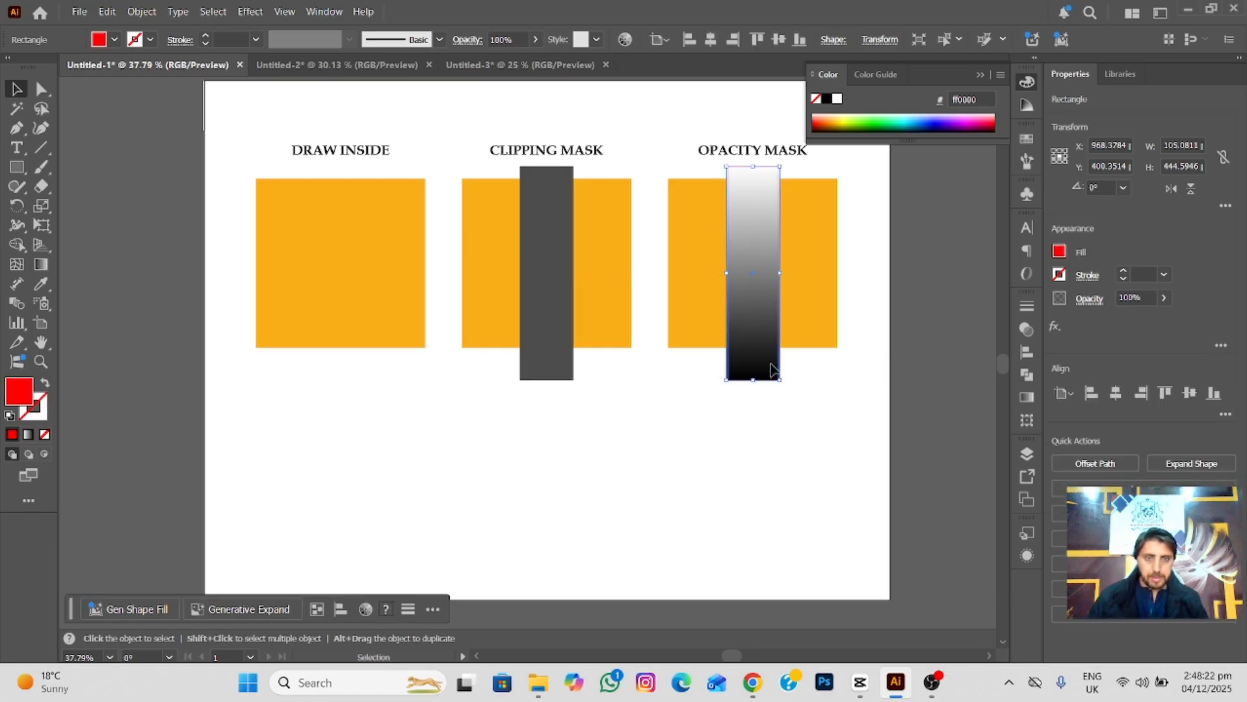
pyautogui.click(1026, 398)
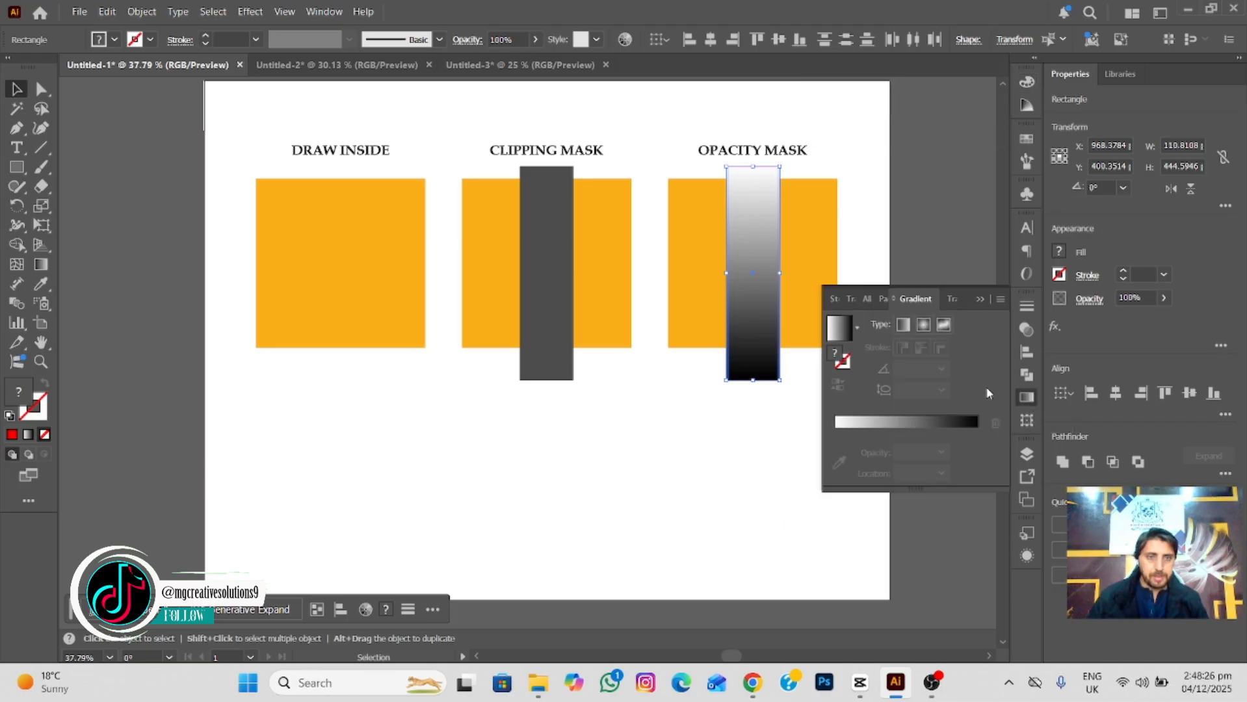
pyautogui.click(852, 300)
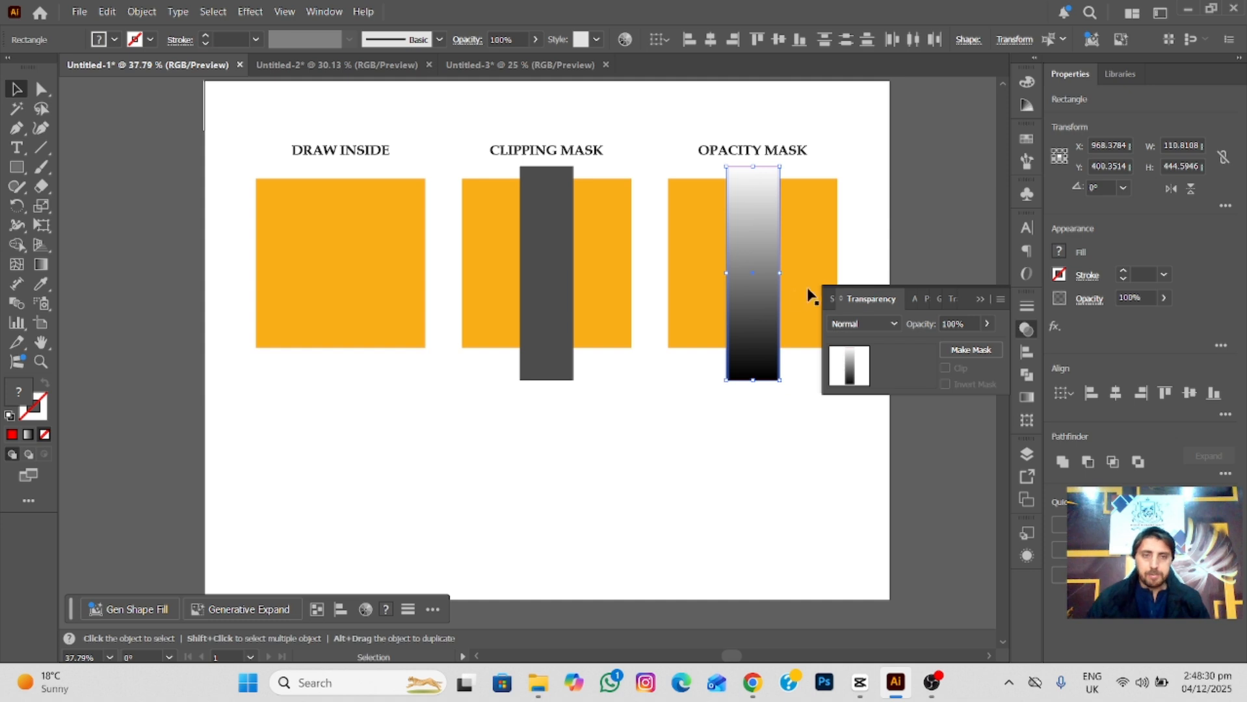
pyautogui.click(964, 351)
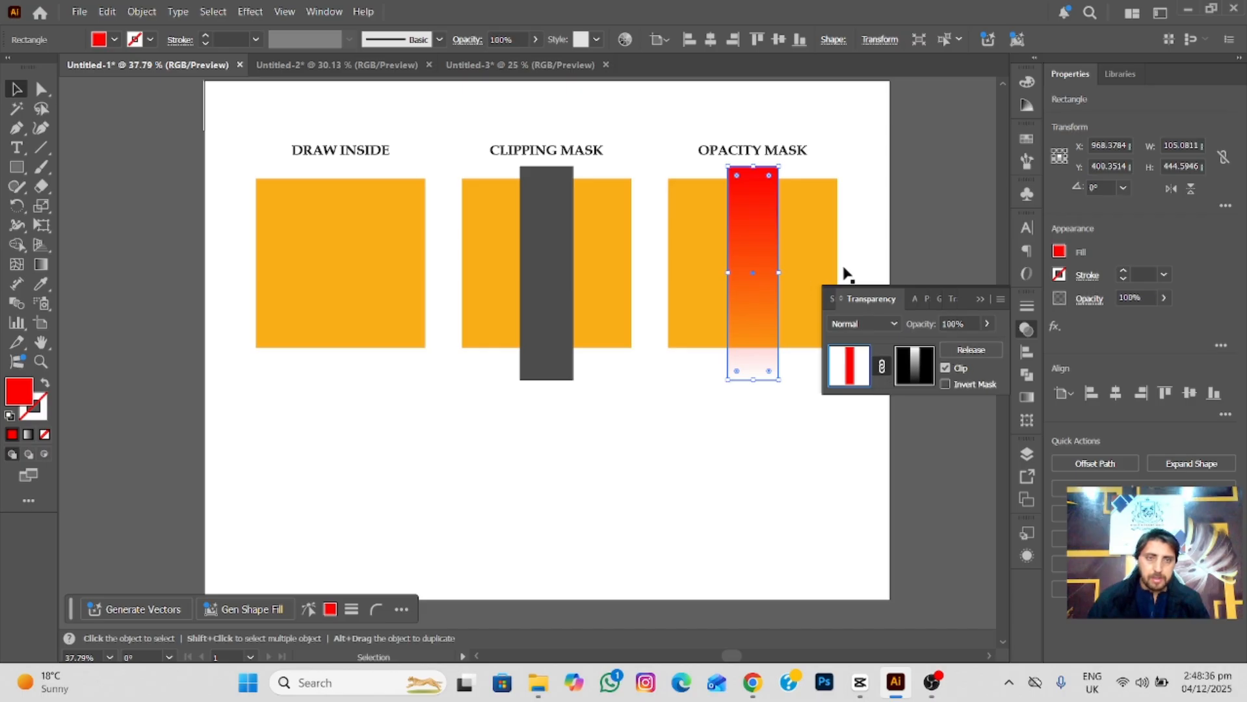
pyautogui.scroll(2, 795, 259)
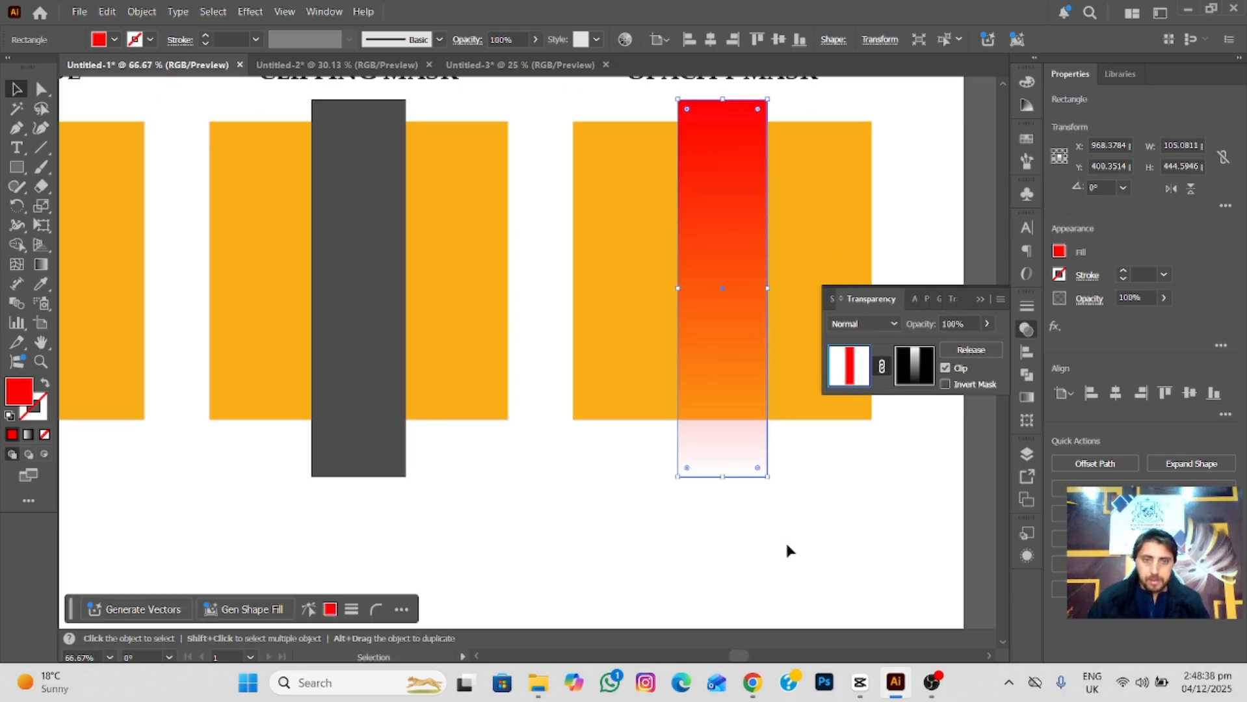
pyautogui.click(792, 440)
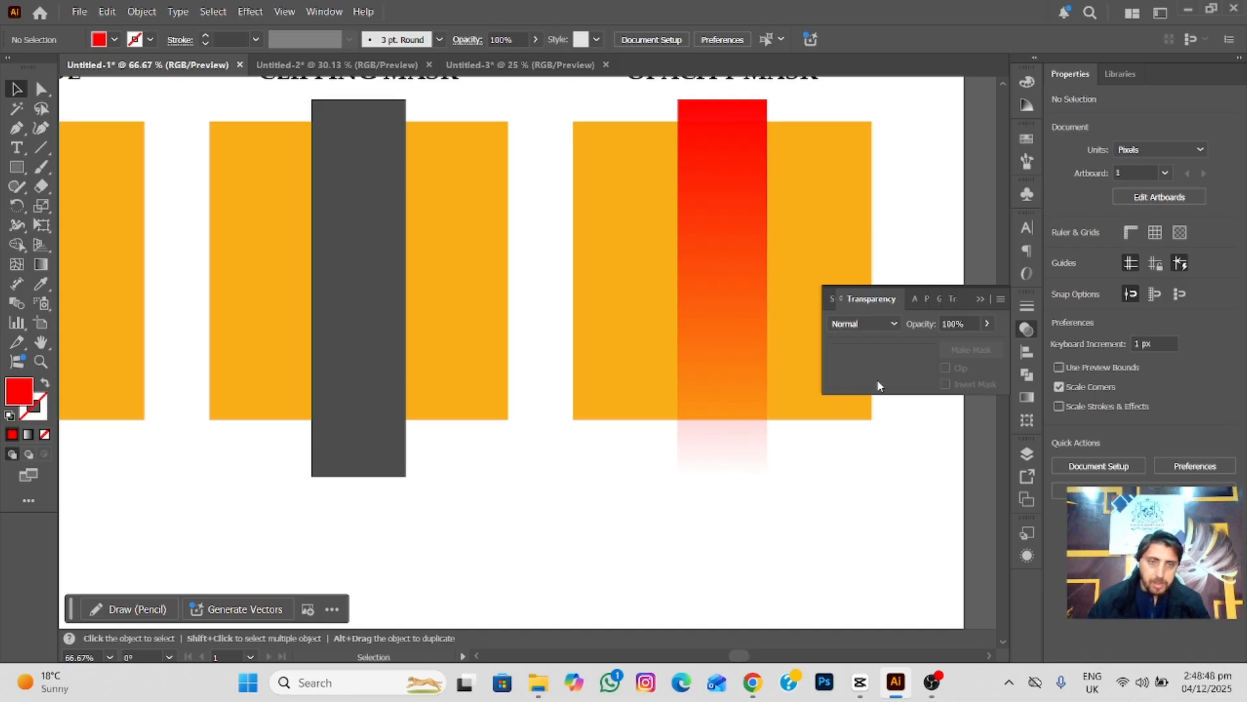
pyautogui.hotkey('ctrl', 'z')
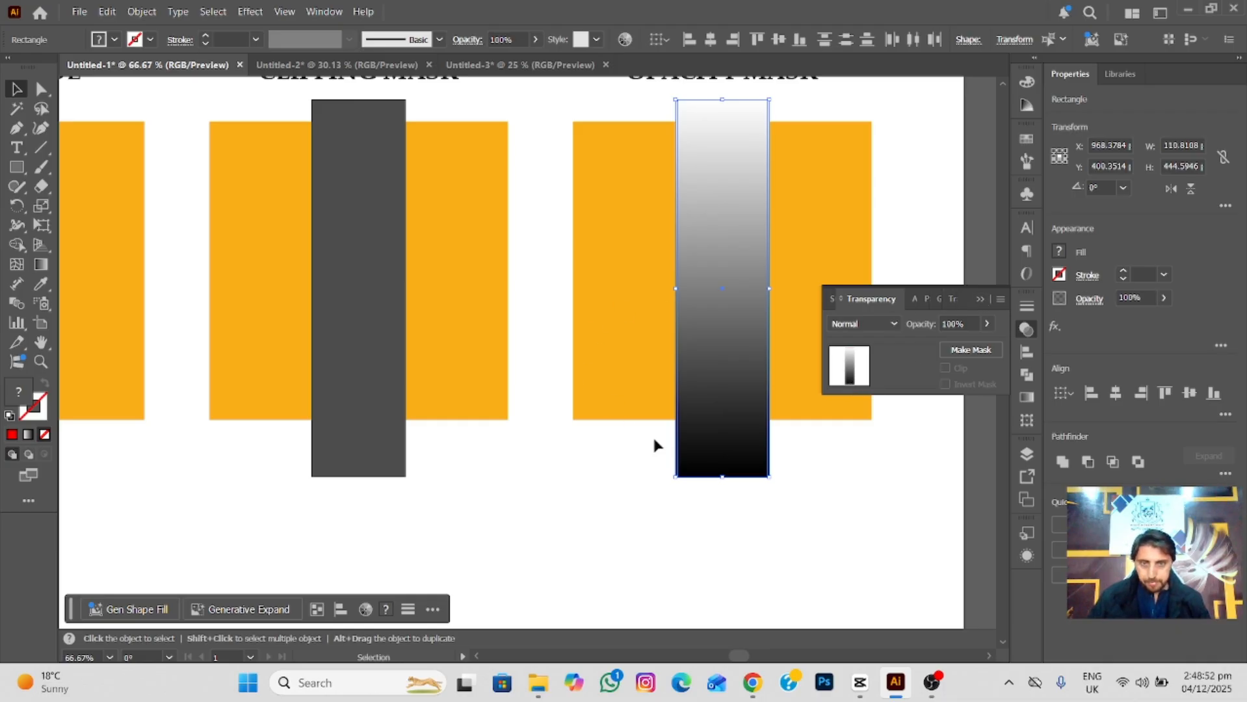
# Move the gradient bar's black and white color stops inward from its lower and upper ends.
pyautogui.click(456, 505)
pyautogui.click(704, 409)
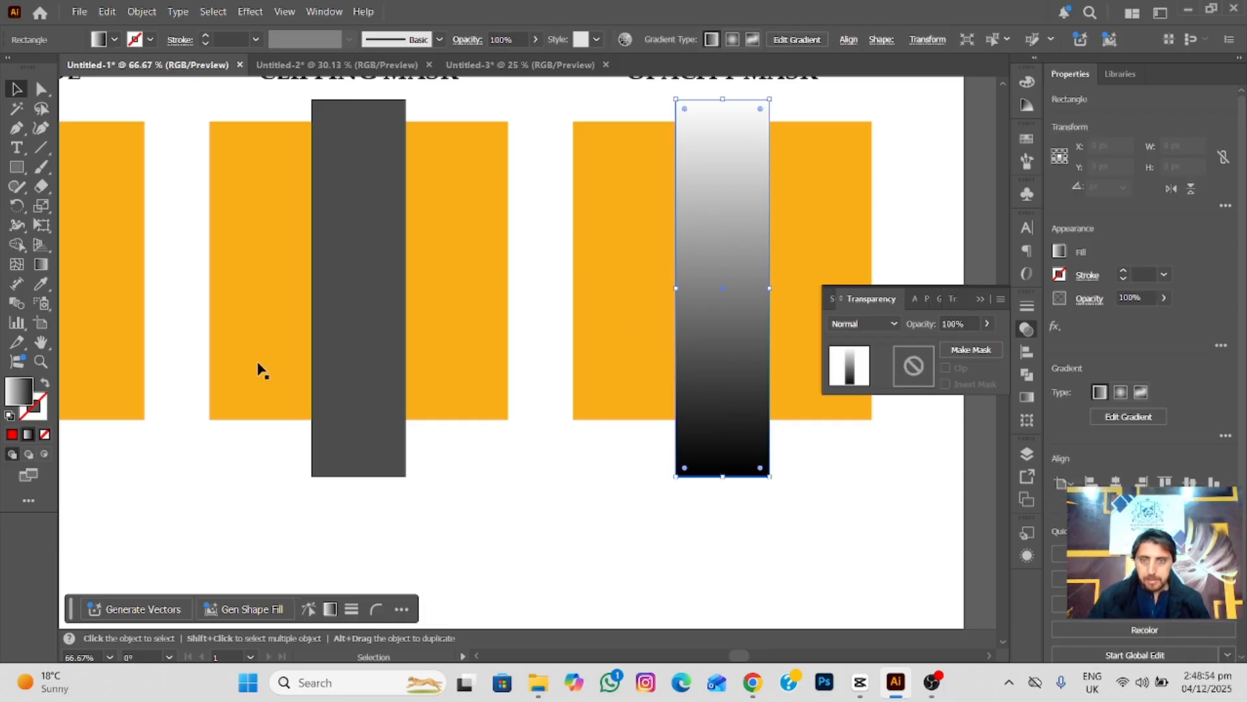
pyautogui.click(41, 264)
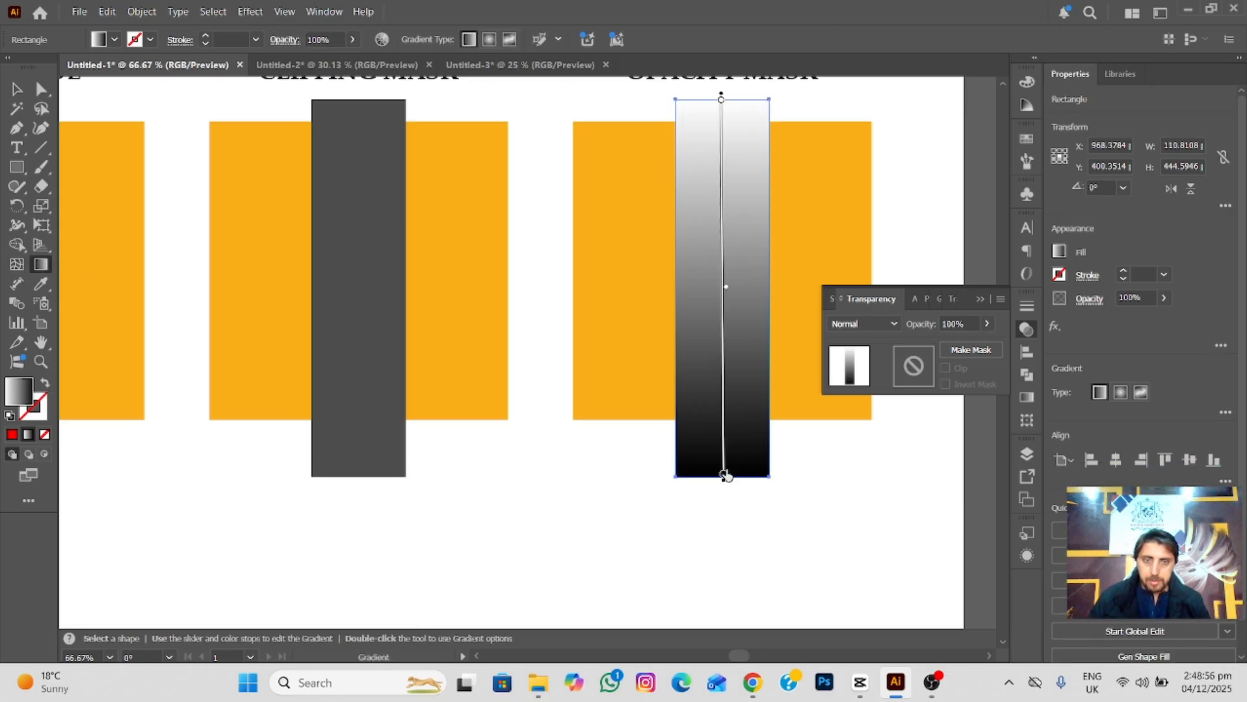
pyautogui.moveTo(723, 475); pyautogui.dragTo(722, 440)
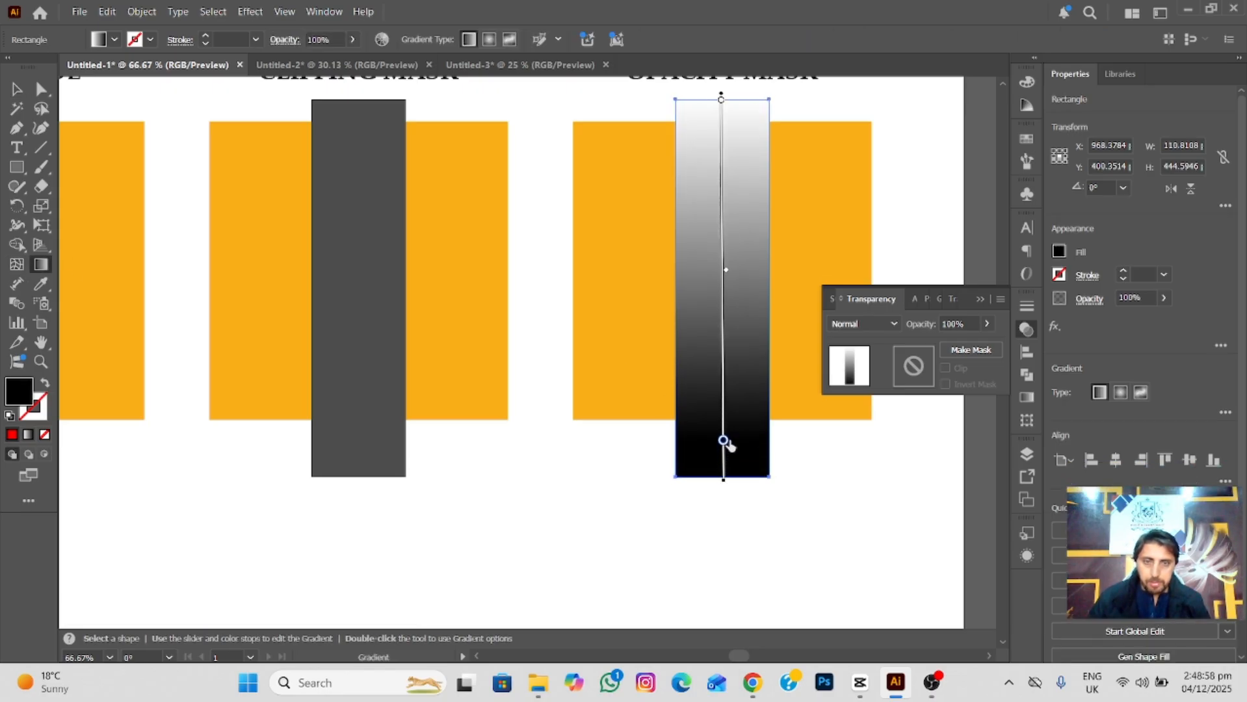
pyautogui.moveTo(721, 101); pyautogui.dragTo(721, 148)
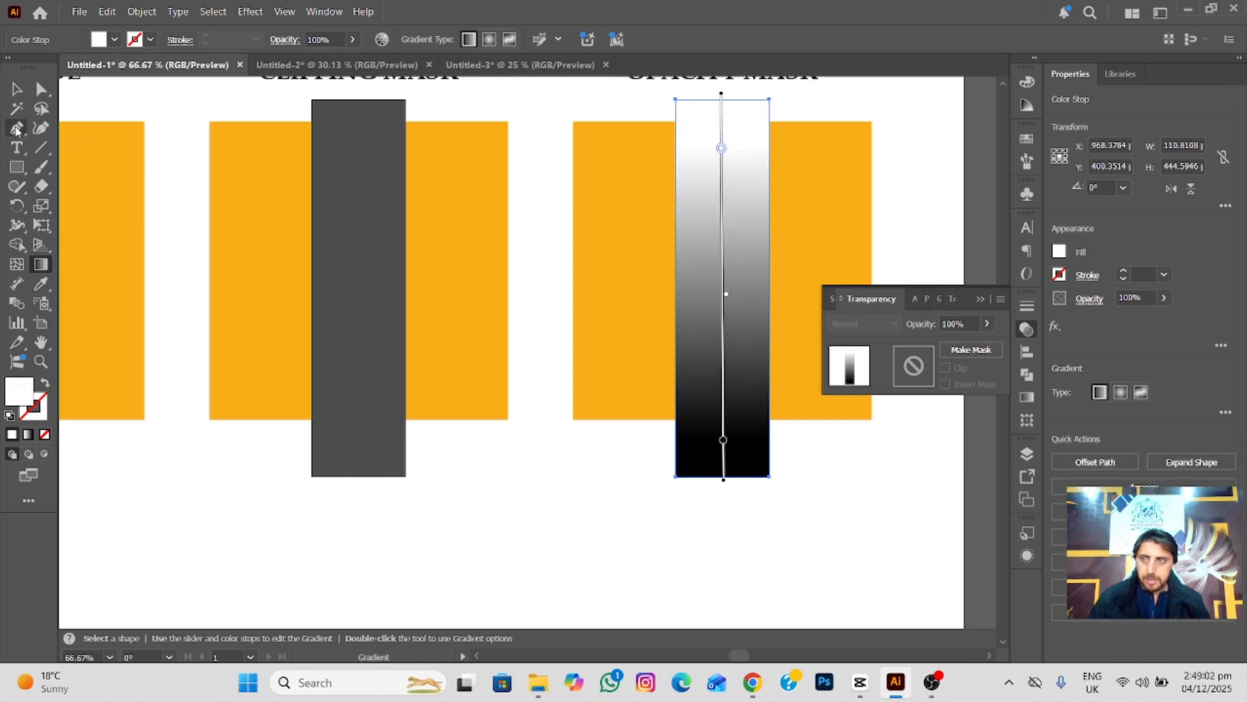
# Try an opacity mask on the red rectangle with the adjusted gradient bar, then undo it and collapse the transparency settings.
pyautogui.click(17, 89)
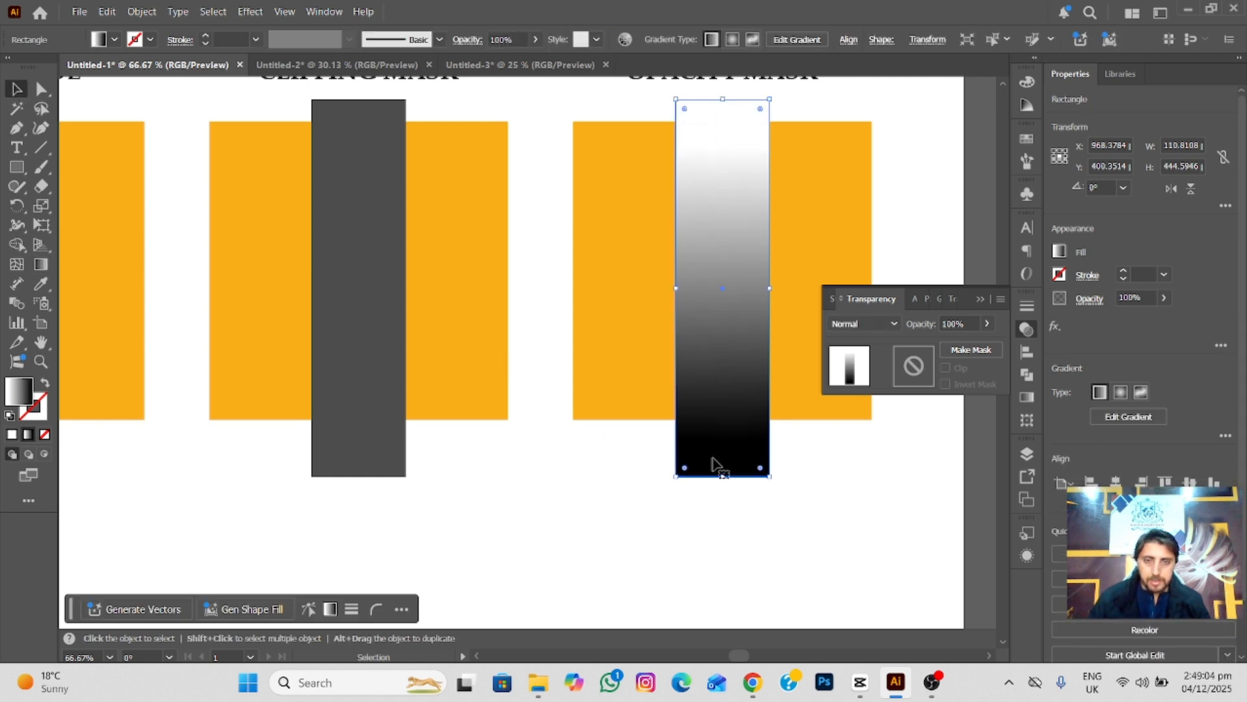
pyautogui.moveTo(634, 453); pyautogui.dragTo(787, 455)
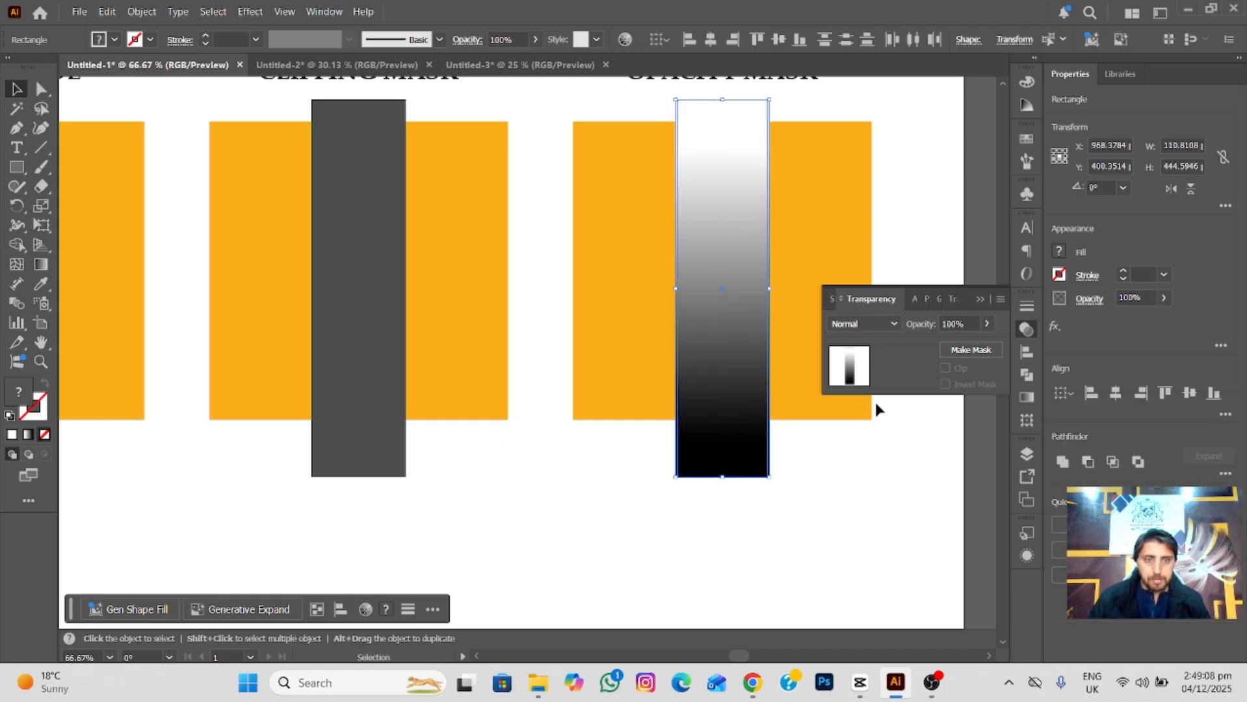
pyautogui.click(969, 350)
pyautogui.click(795, 462)
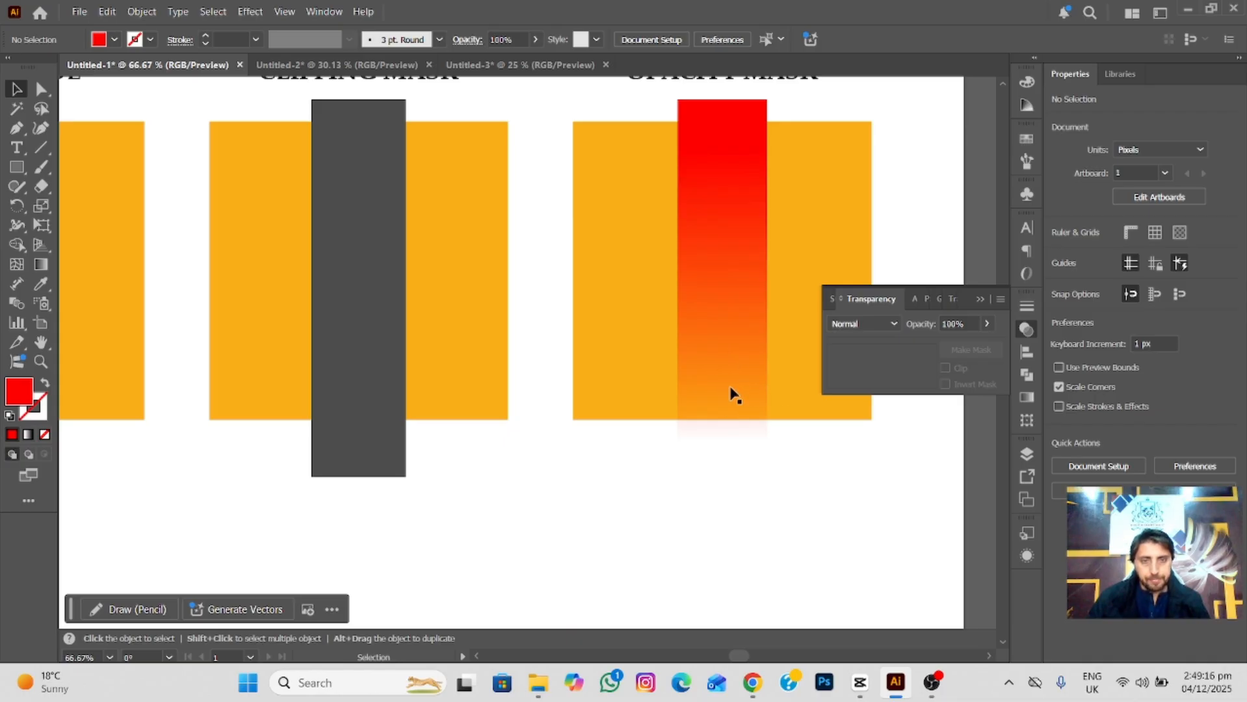
pyautogui.press('a')
pyautogui.hotkey('ctrl', 'z')
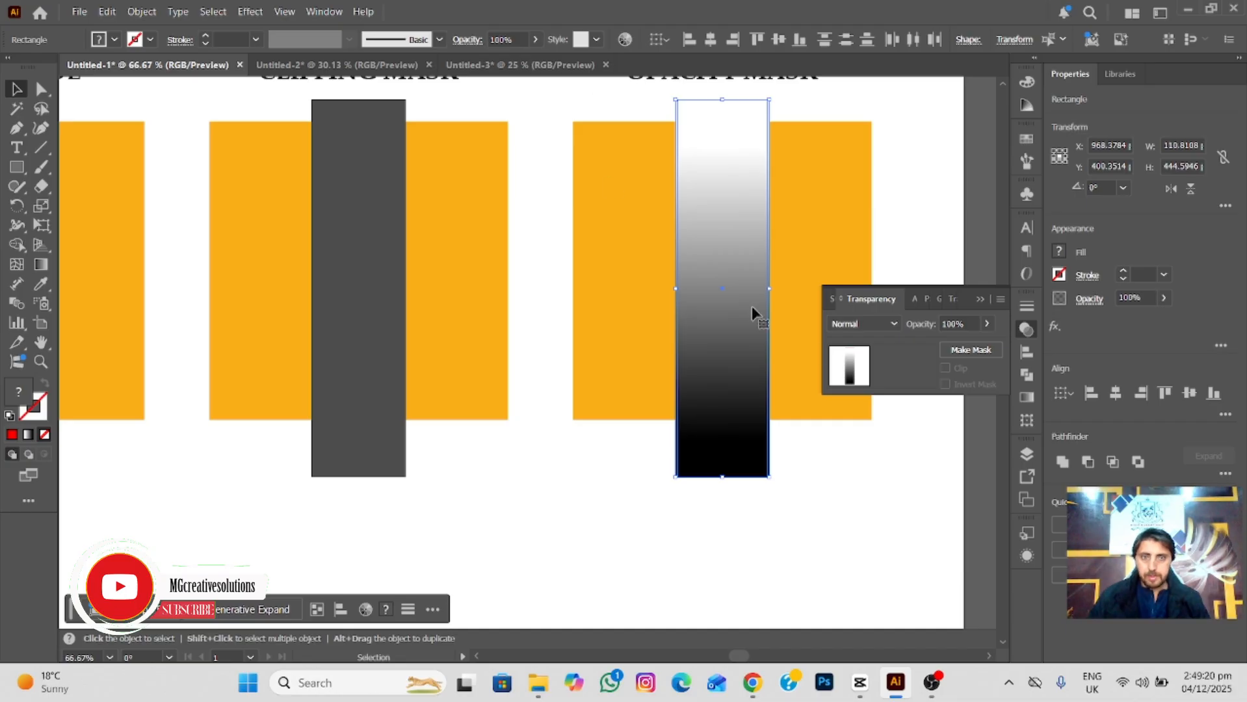
pyautogui.click(978, 300)
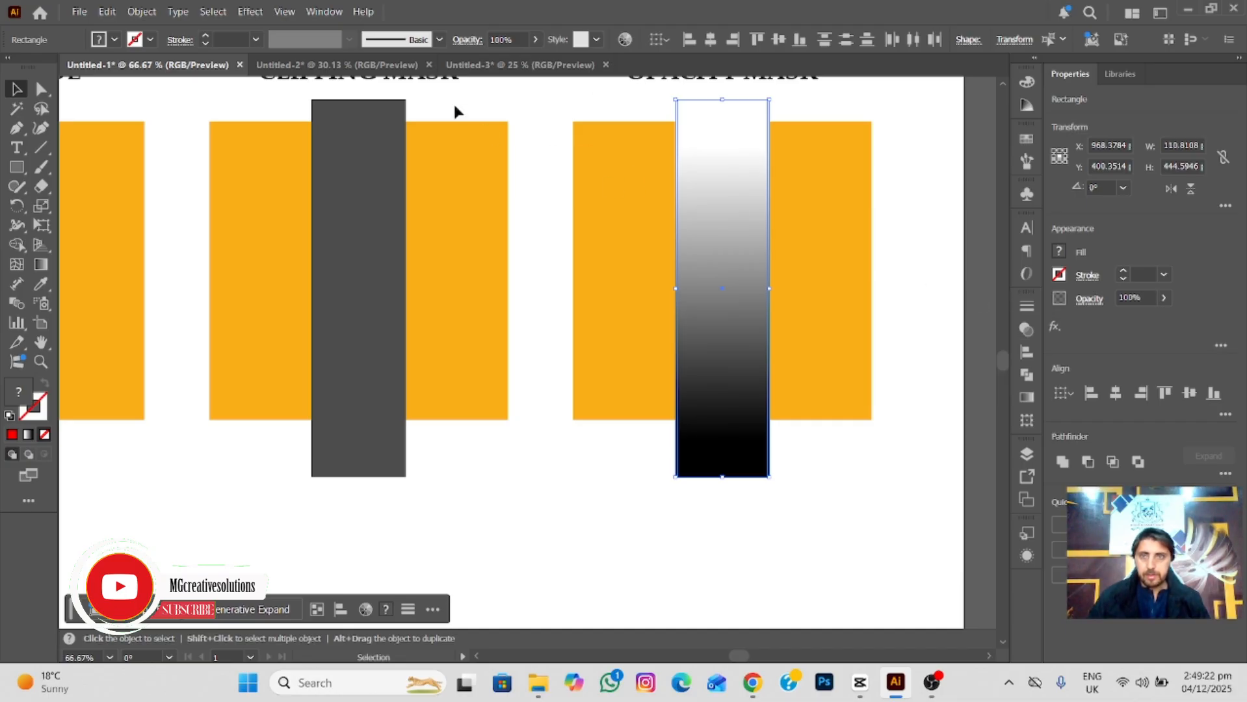
# In the Untitled-2 document, draw a white ellipse of about 423 by 690 px and position it over the man's upper body.
pyautogui.click(362, 65)
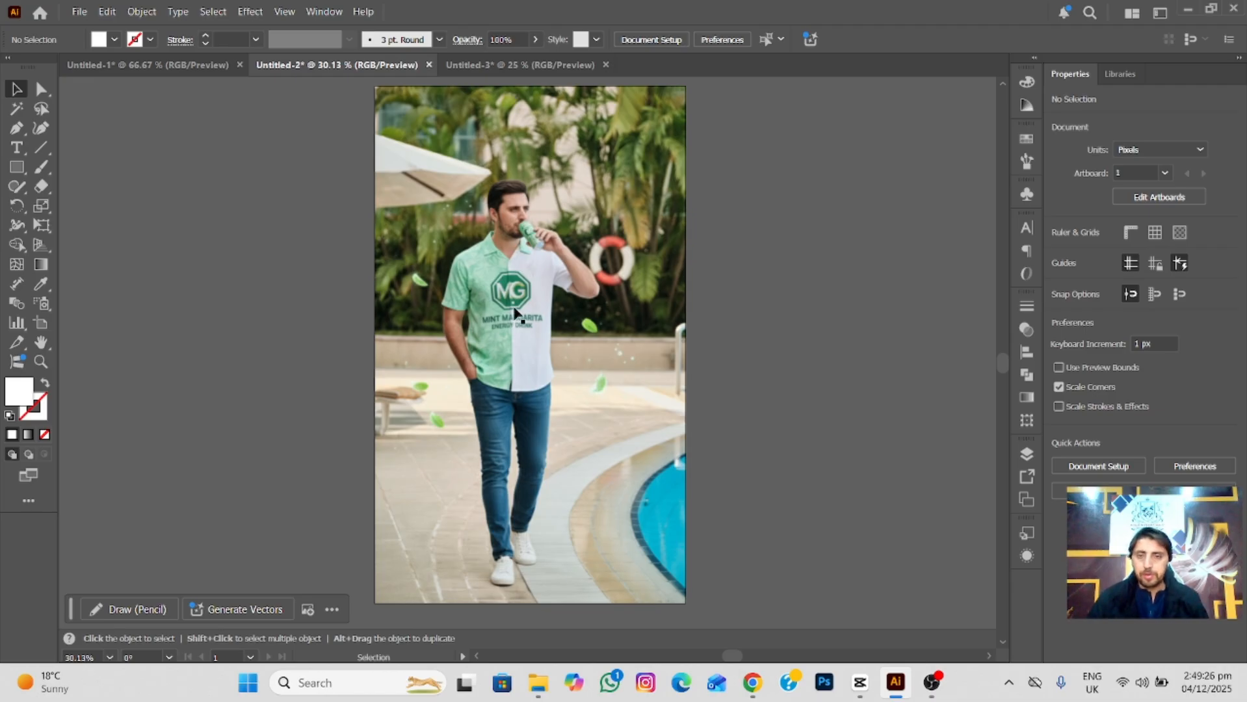
pyautogui.scroll(3, 514, 314)
pyautogui.scroll(-1, 539, 303)
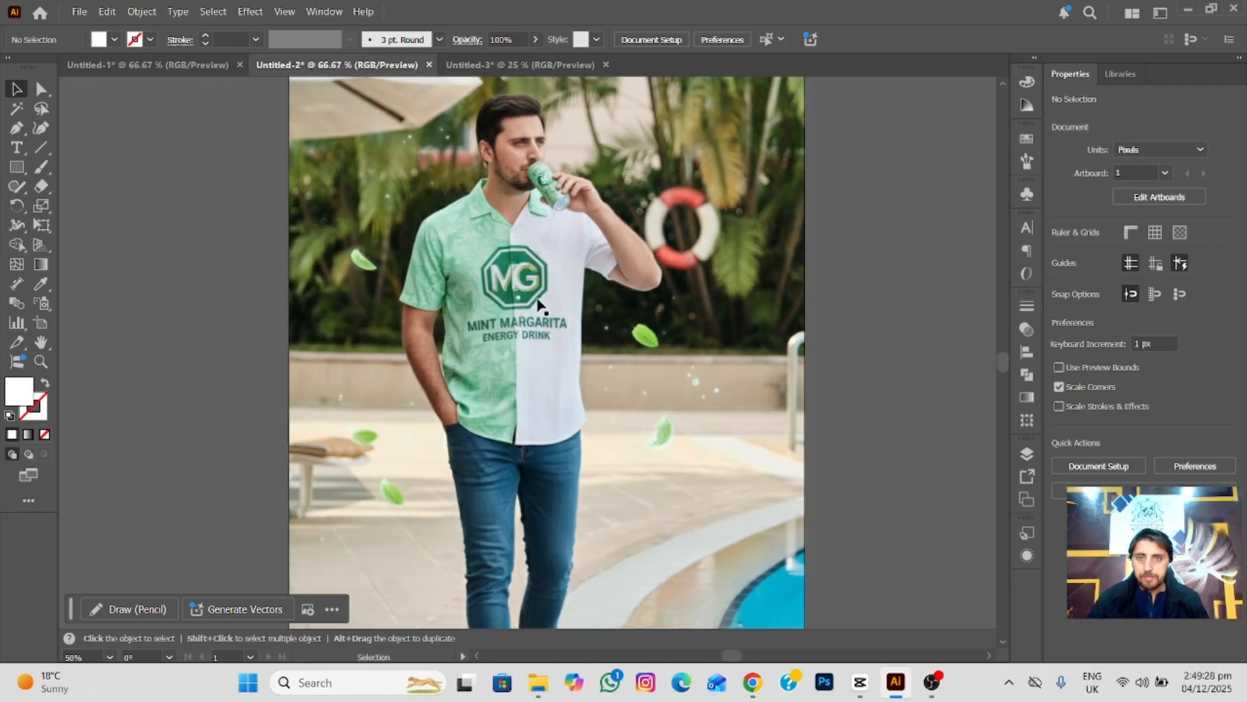
pyautogui.scroll(2, 537, 345)
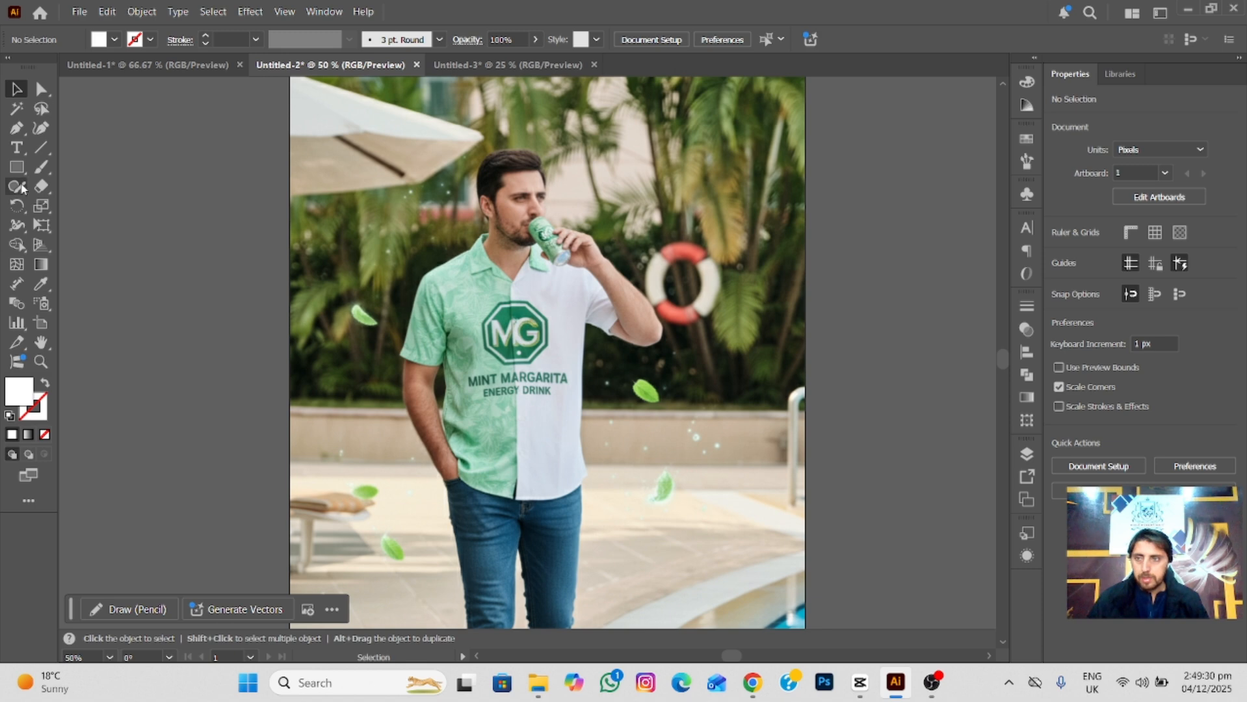
pyautogui.click(17, 168)
pyautogui.click(78, 206)
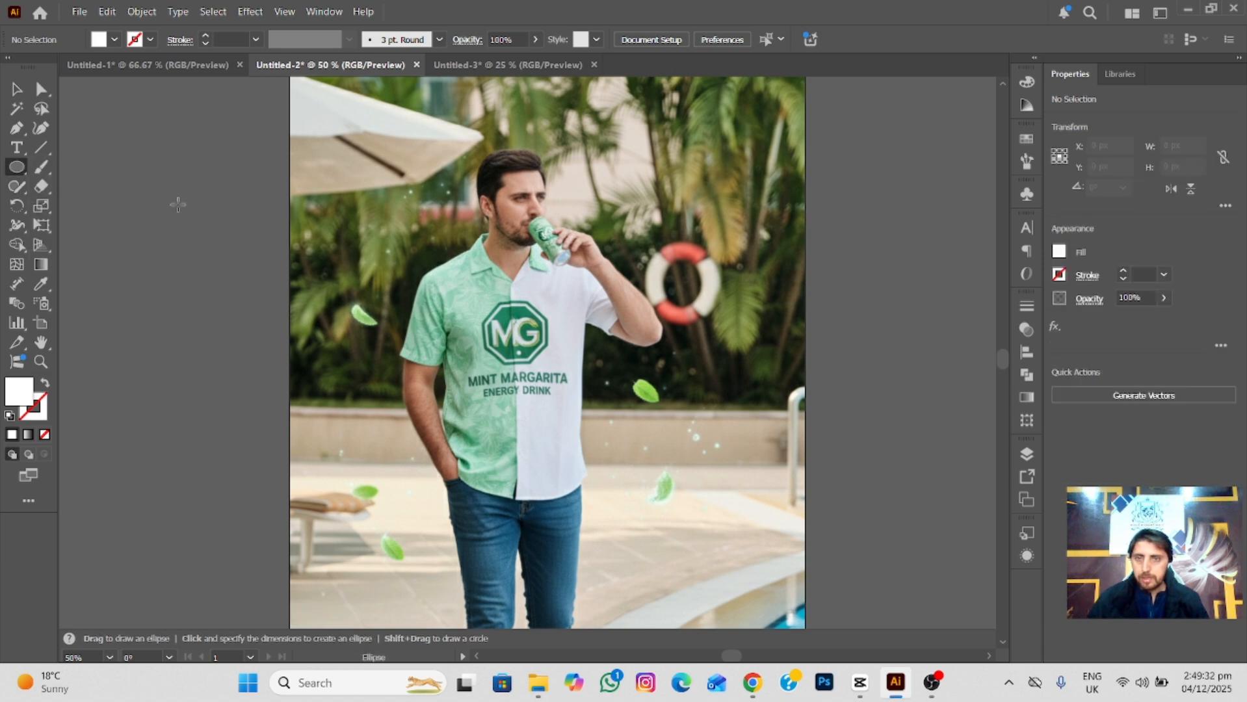
pyautogui.moveTo(437, 123); pyautogui.dragTo(707, 563)
pyautogui.press('v')
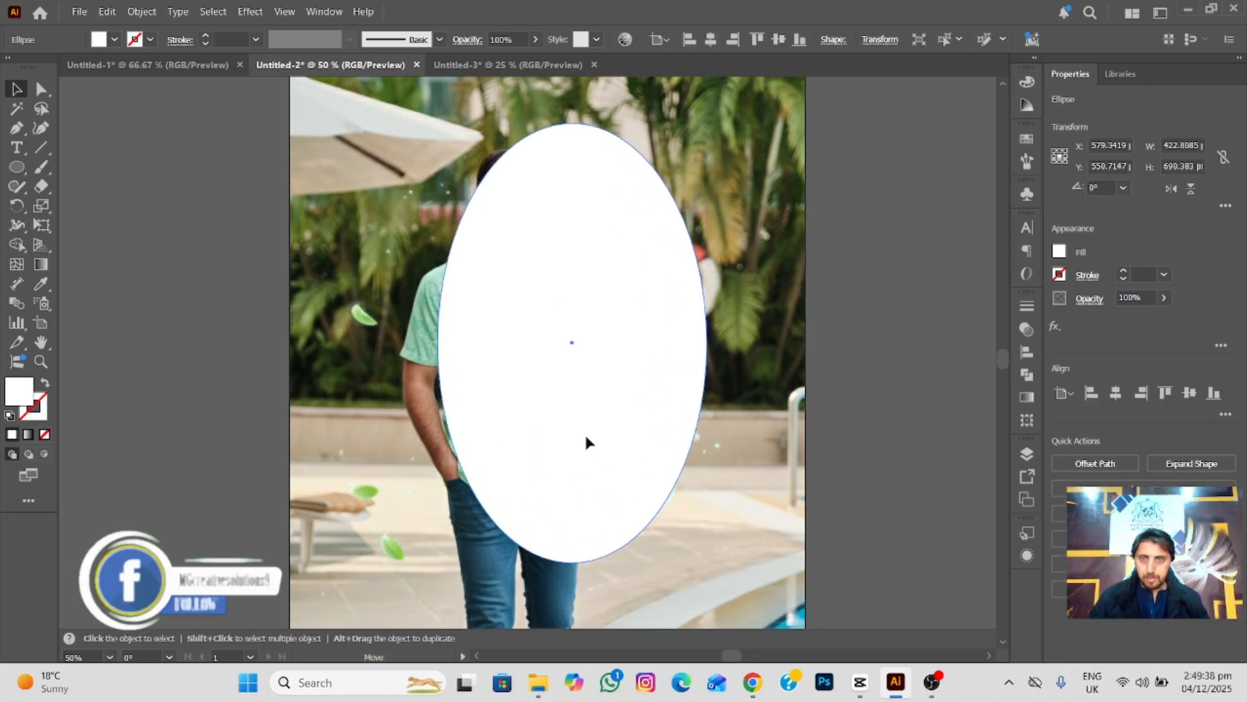
pyautogui.moveTo(592, 442); pyautogui.dragTo(539, 426)
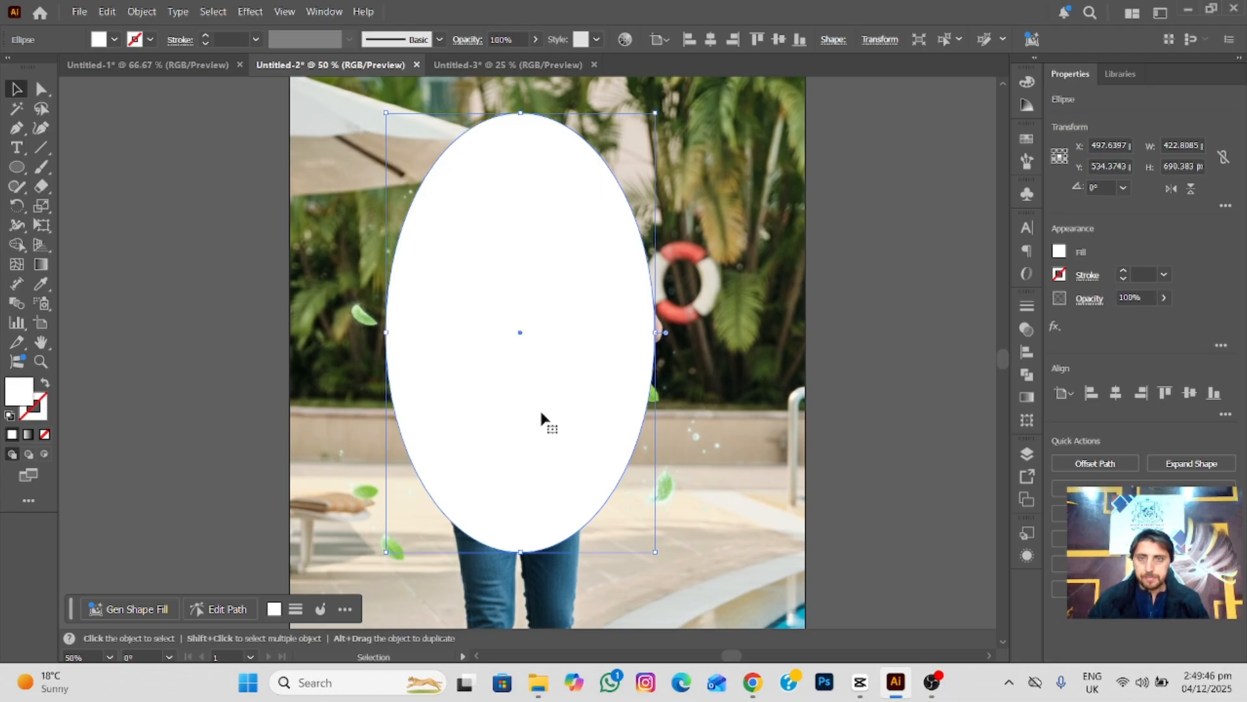
# Apply a Gaussian Blur to the white ellipse with a small radius that softens its edge.
pyautogui.click(253, 11)
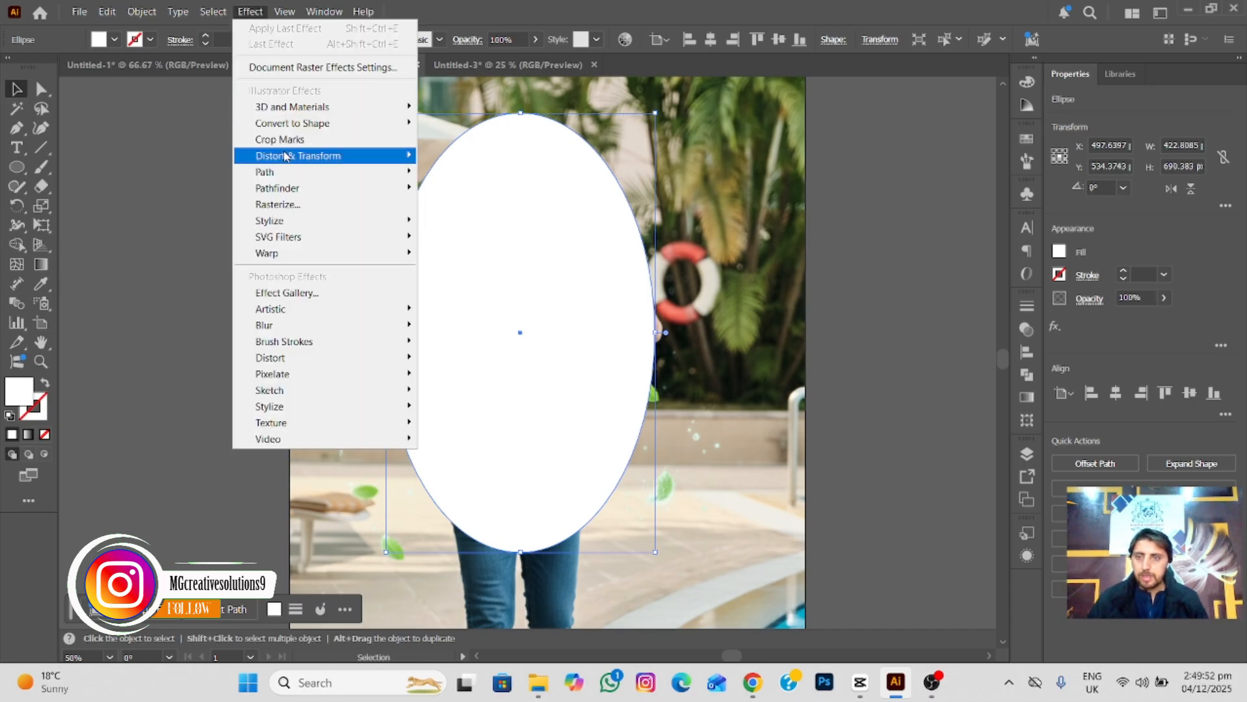
pyautogui.moveTo(323, 335)
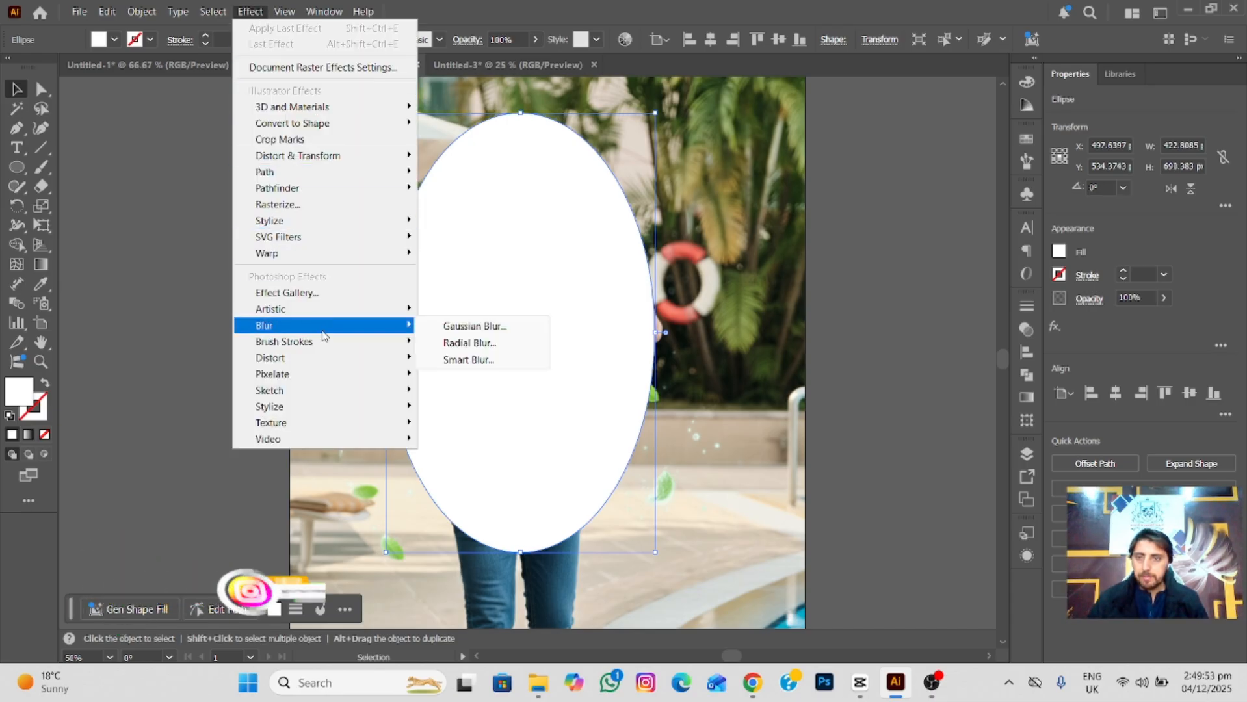
pyautogui.click(473, 327)
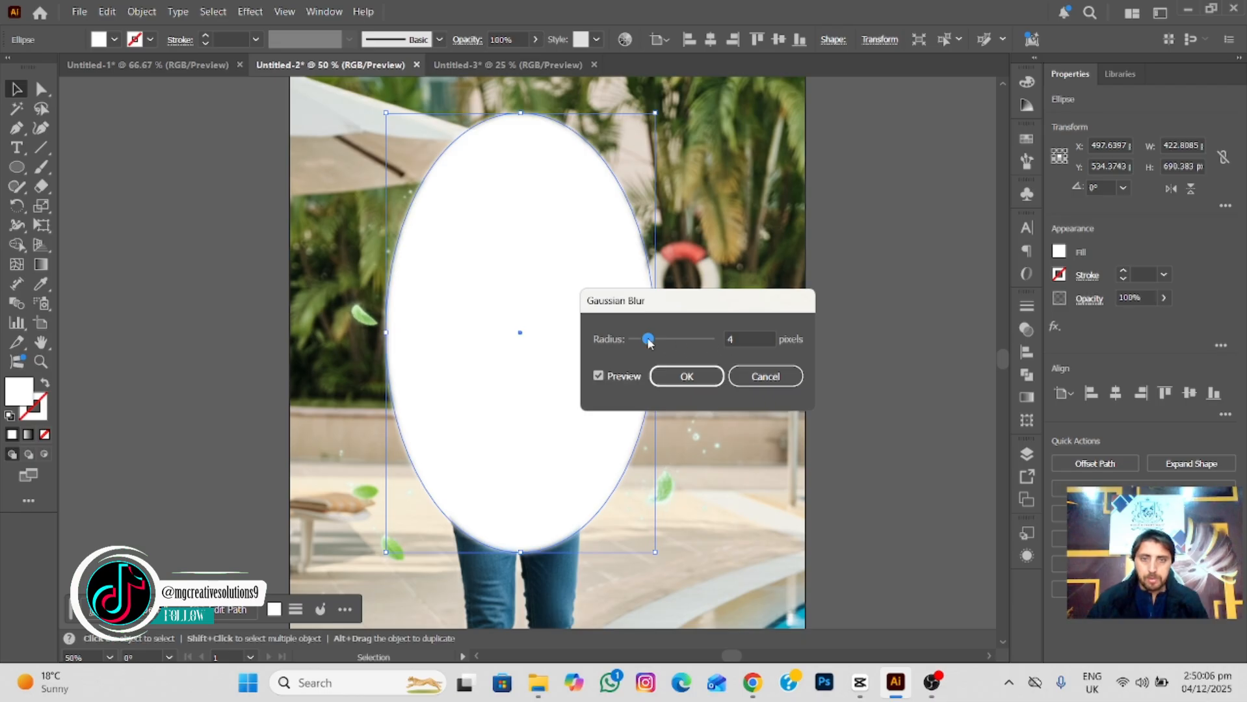
pyautogui.moveTo(648, 339); pyautogui.dragTo(679, 349)
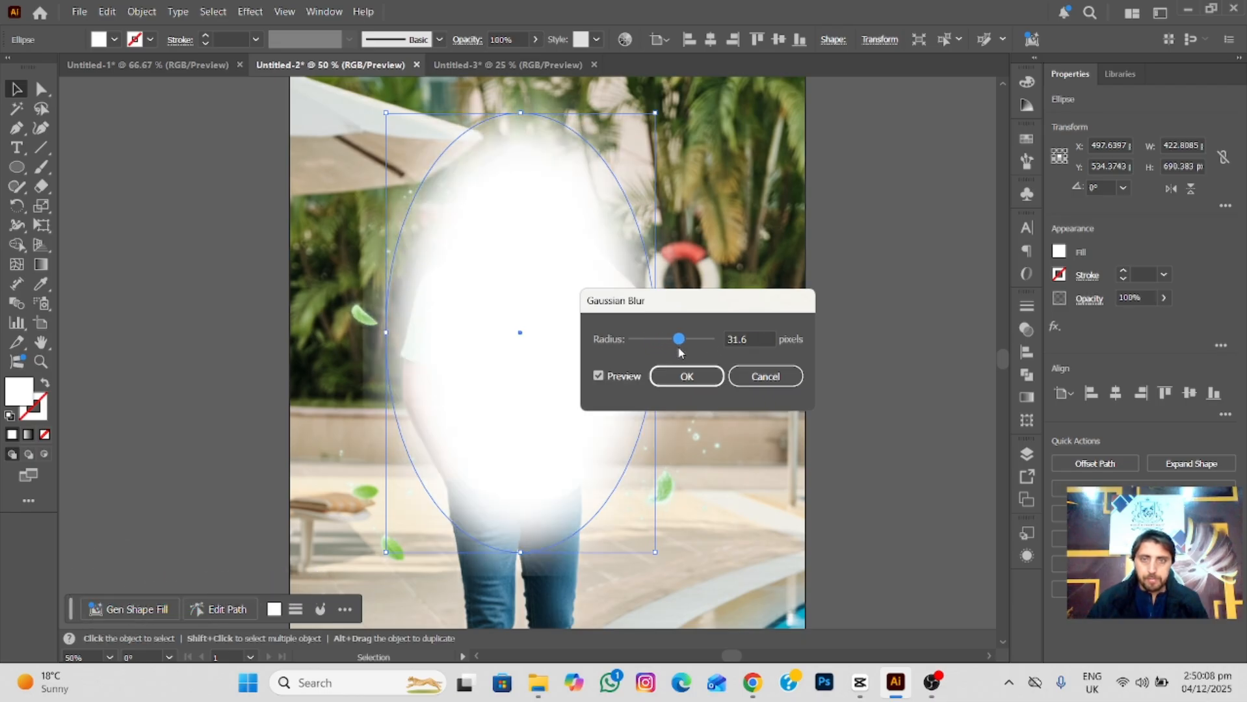
pyautogui.moveTo(661, 344); pyautogui.dragTo(658, 344)
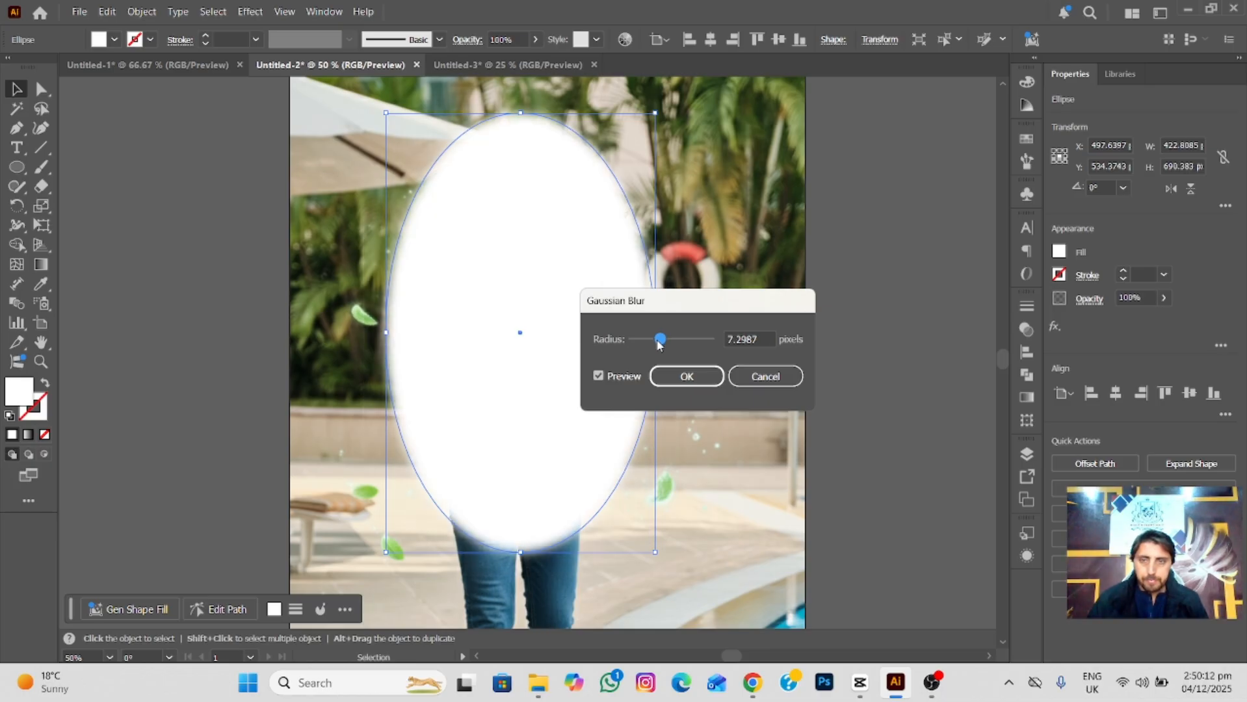
pyautogui.moveTo(658, 345); pyautogui.dragTo(663, 349)
pyautogui.click(680, 388)
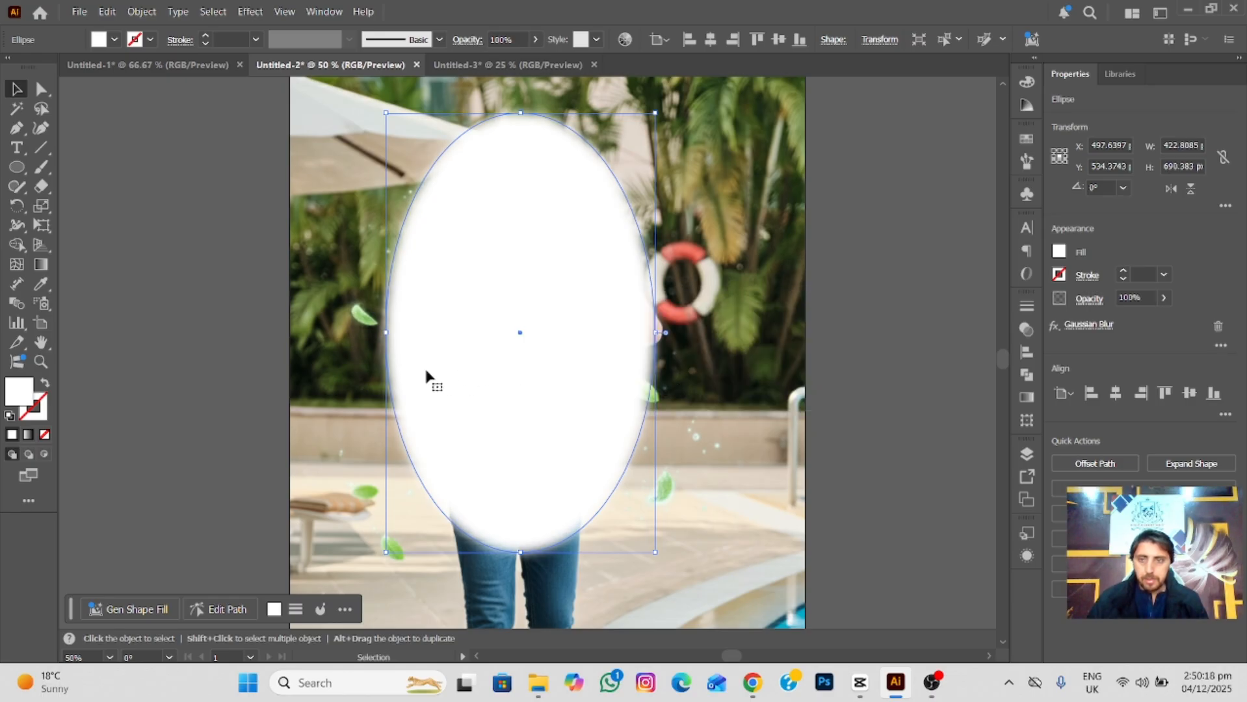
# Select the photo together with the blurred white ellipse and make an opacity mask from them.
pyautogui.moveTo(210, 328); pyautogui.dragTo(586, 383)
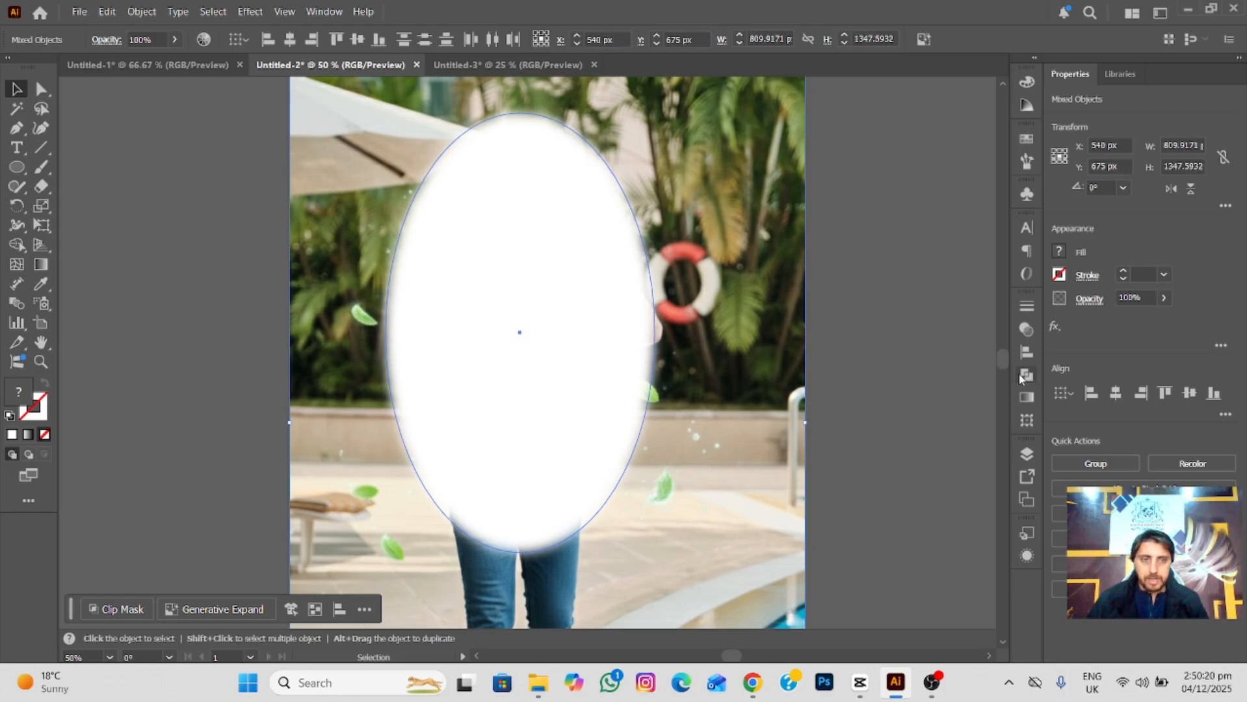
pyautogui.click(1018, 395)
pyautogui.click(853, 298)
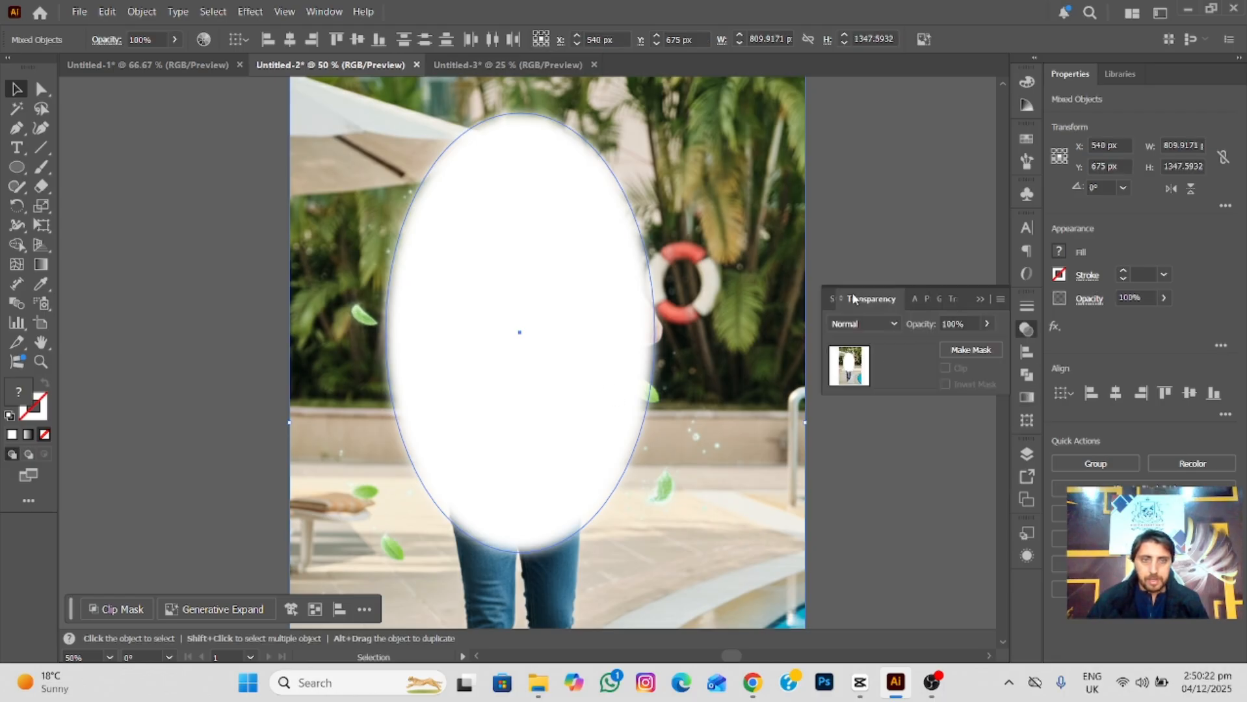
pyautogui.click(972, 350)
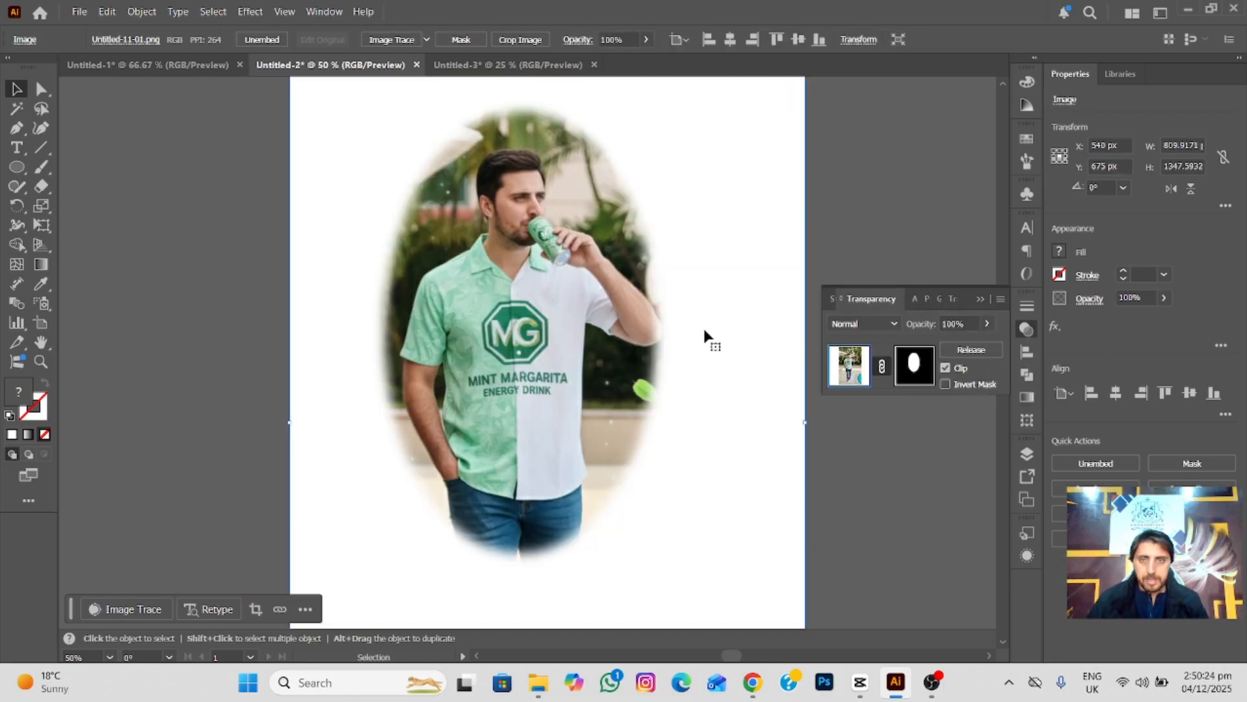
# Inspect the soft edge of the masked photo, shift the photo slightly, and undo both the move and the mask.
pyautogui.scroll(1, 673, 331)
pyautogui.scroll(1, 673, 331)
pyautogui.moveTo(571, 259); pyautogui.dragTo(705, 464)
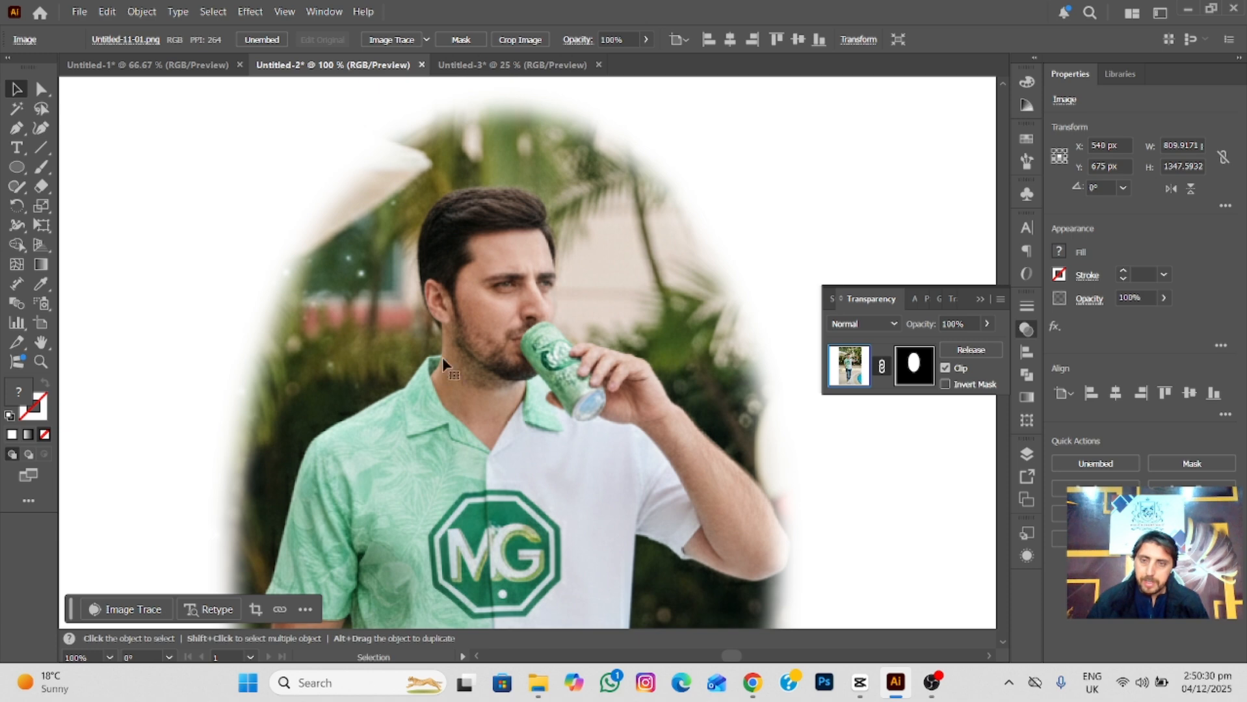
pyautogui.moveTo(504, 393); pyautogui.dragTo(558, 313)
pyautogui.scroll(-2, 546, 315)
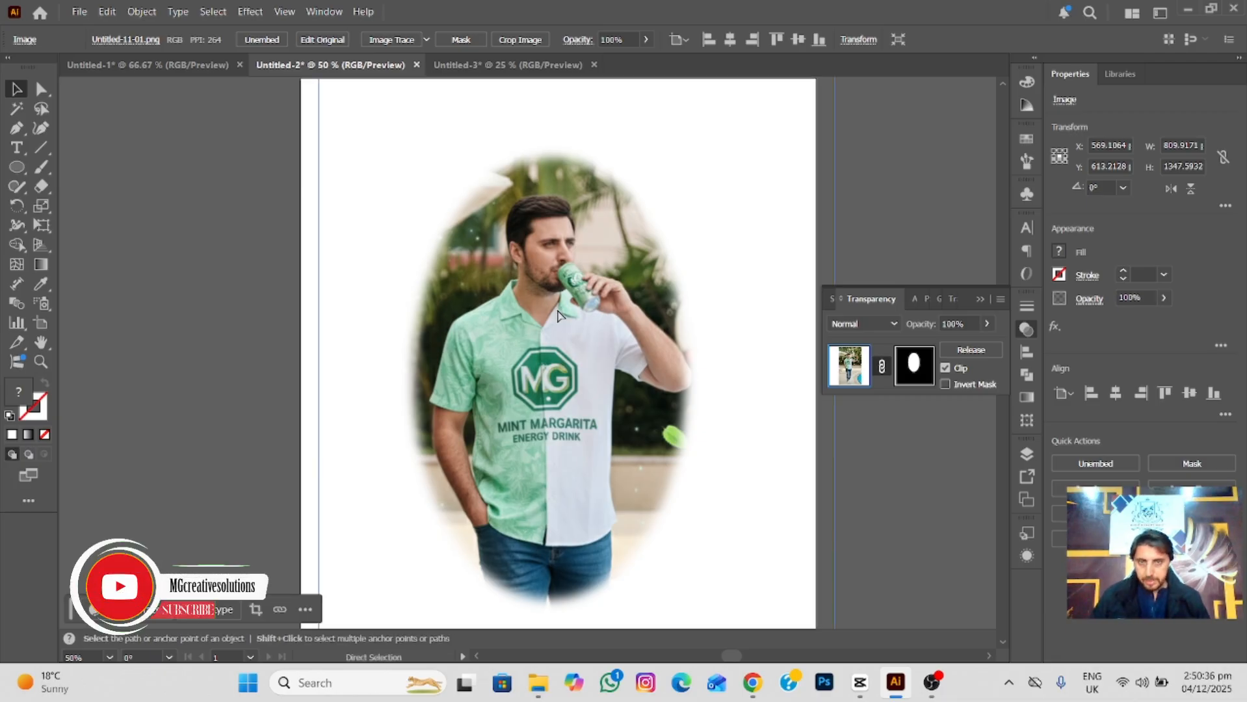
pyautogui.hotkey('ctrl', 'z')
pyautogui.hotkey('ctrl', 'z')
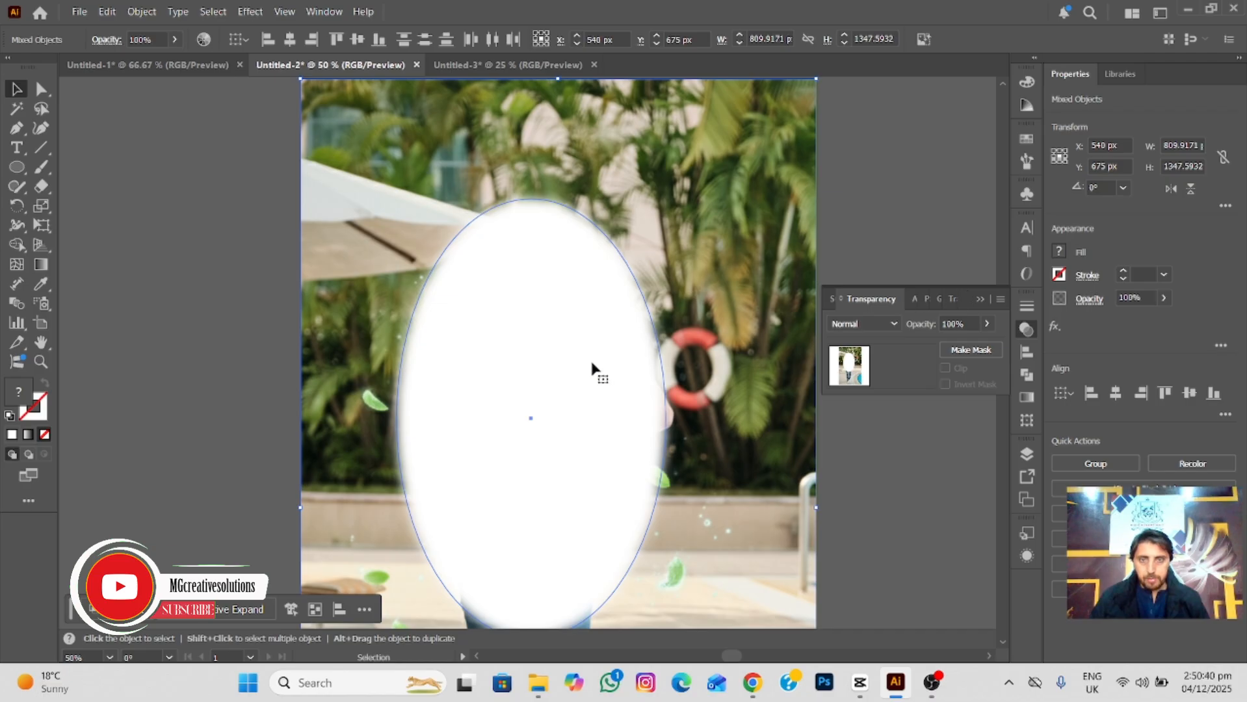
# Select only the blurred ellipse and change its fill to black.
pyautogui.click(921, 236)
pyautogui.click(548, 337)
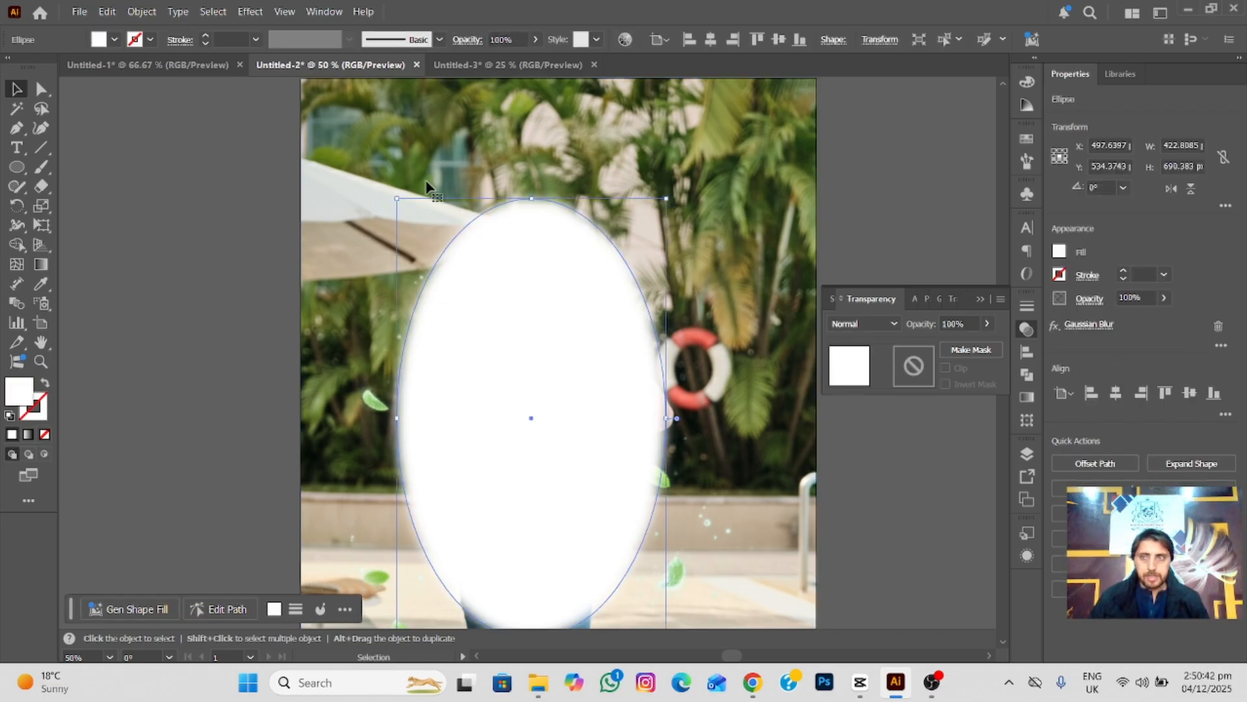
pyautogui.click(114, 40)
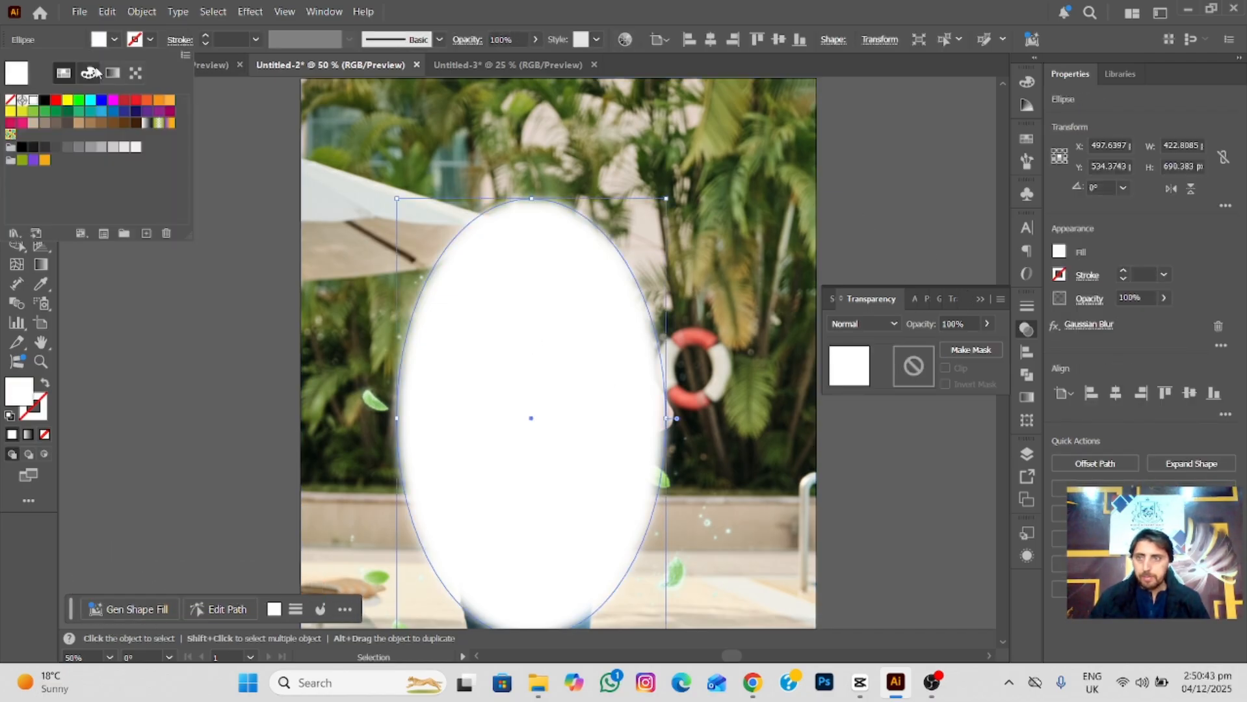
pyautogui.click(44, 99)
# Try an opacity mask on the photo with the black ellipse and undo it.
pyautogui.click(234, 367)
pyautogui.moveTo(234, 364); pyautogui.dragTo(548, 434)
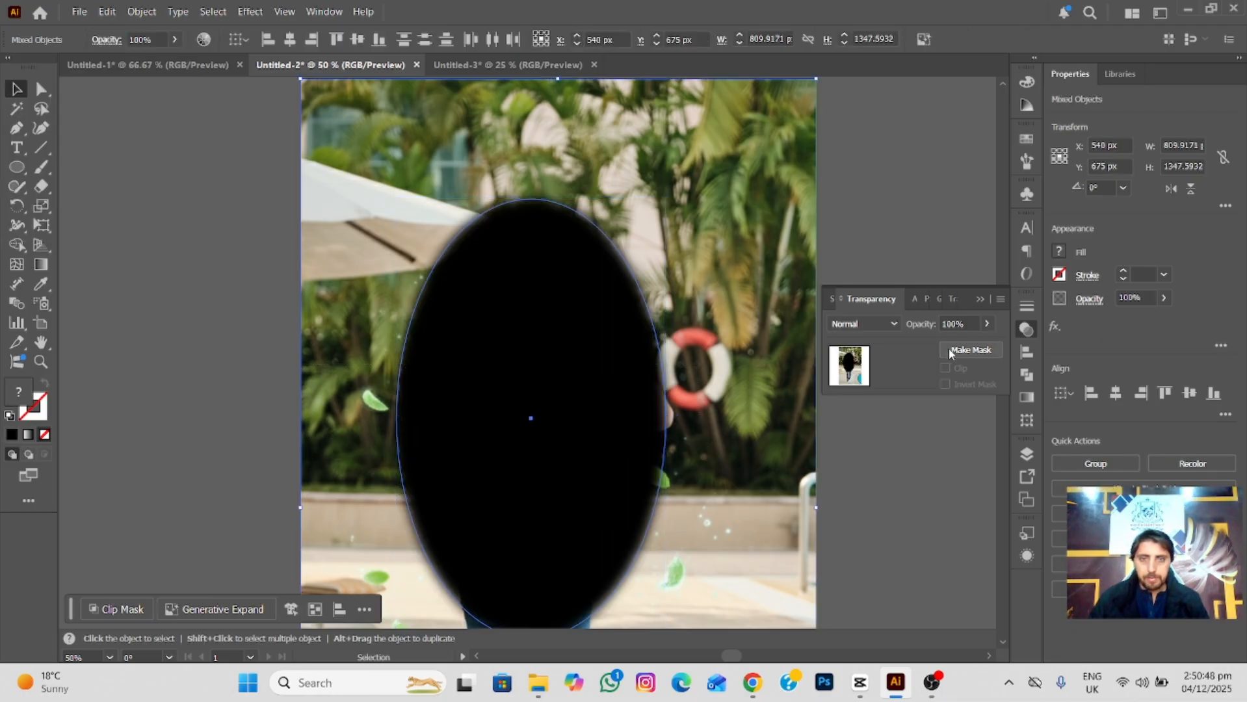
pyautogui.click(970, 349)
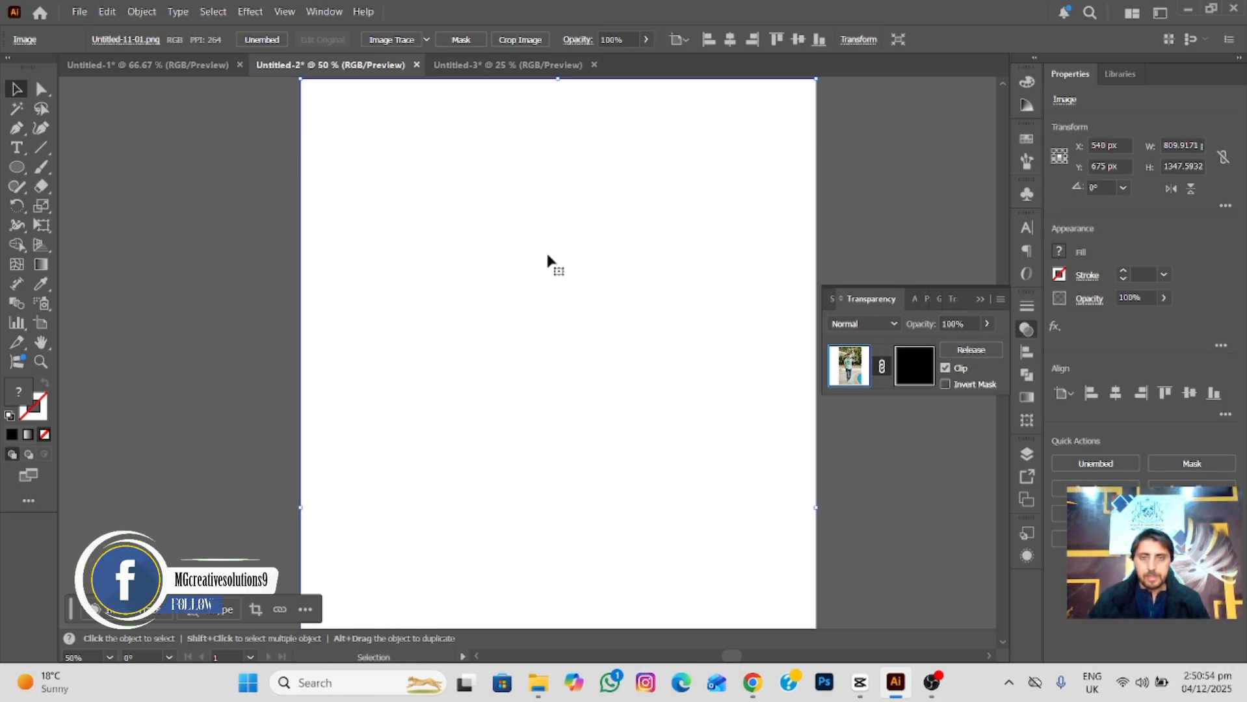
pyautogui.press('a')
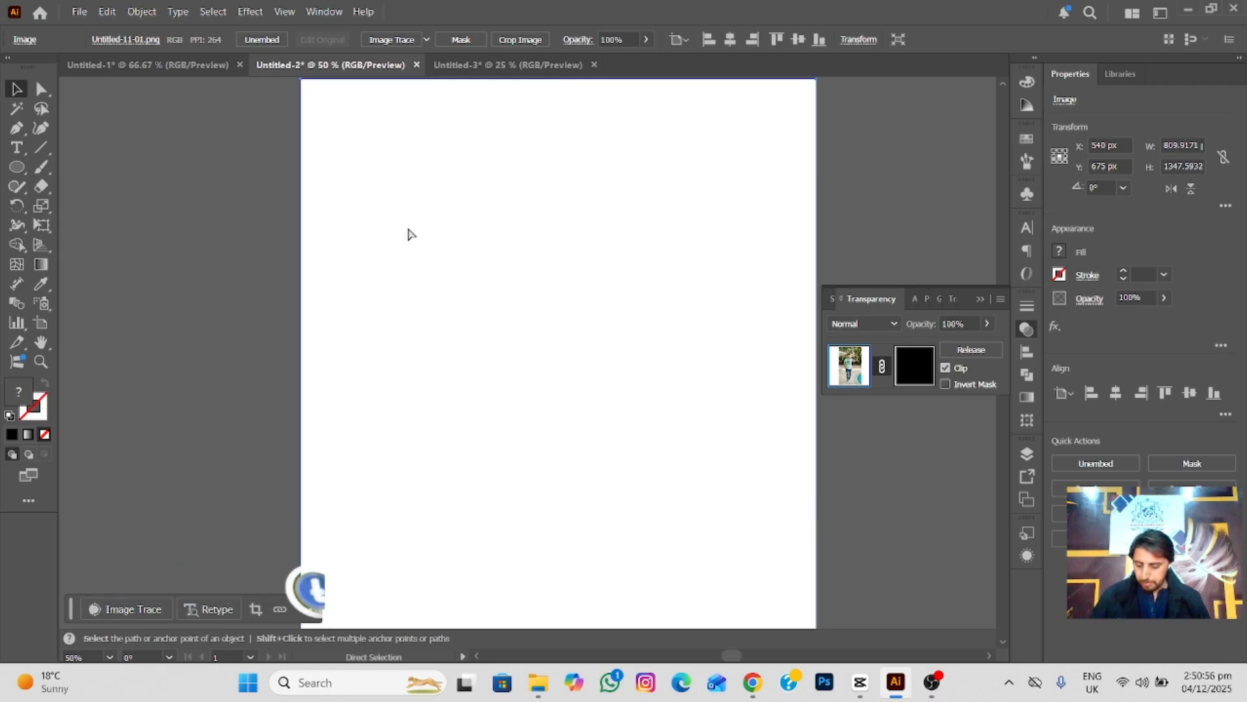
pyautogui.hotkey('ctrl', 'z')
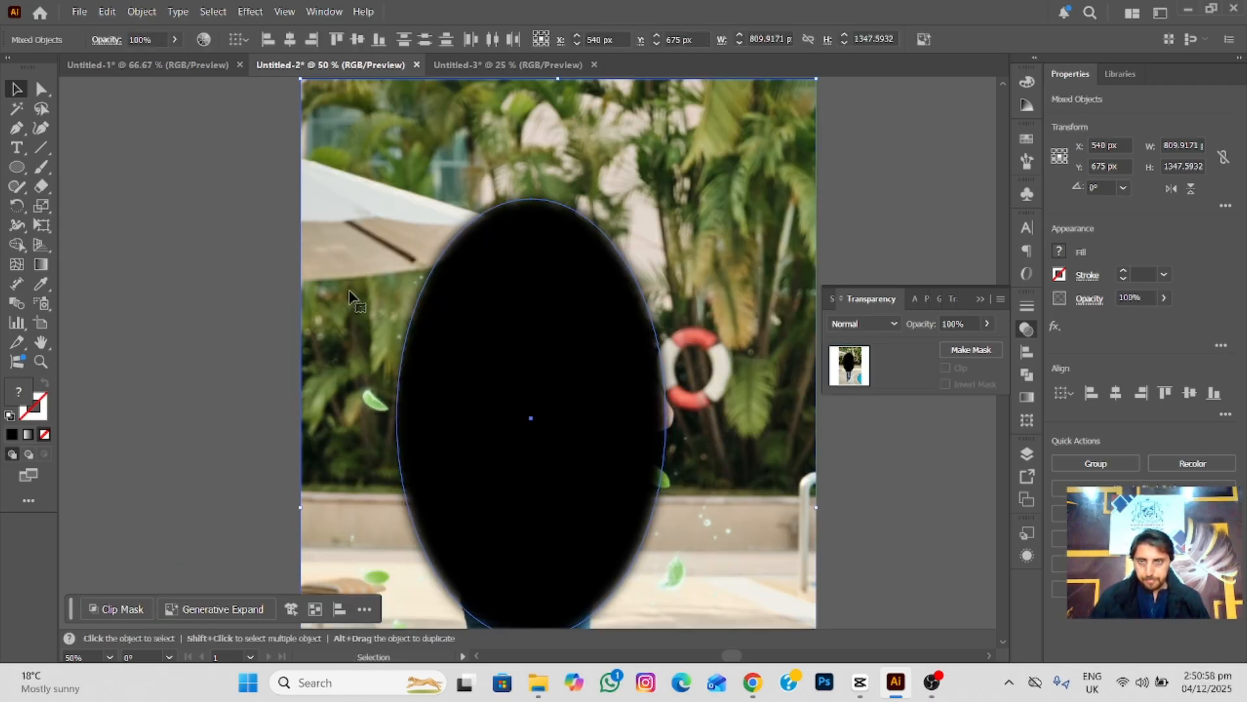
# Fill the blurred ellipse with white and make an opacity mask from it and the photo.
pyautogui.click(162, 331)
pyautogui.click(639, 400)
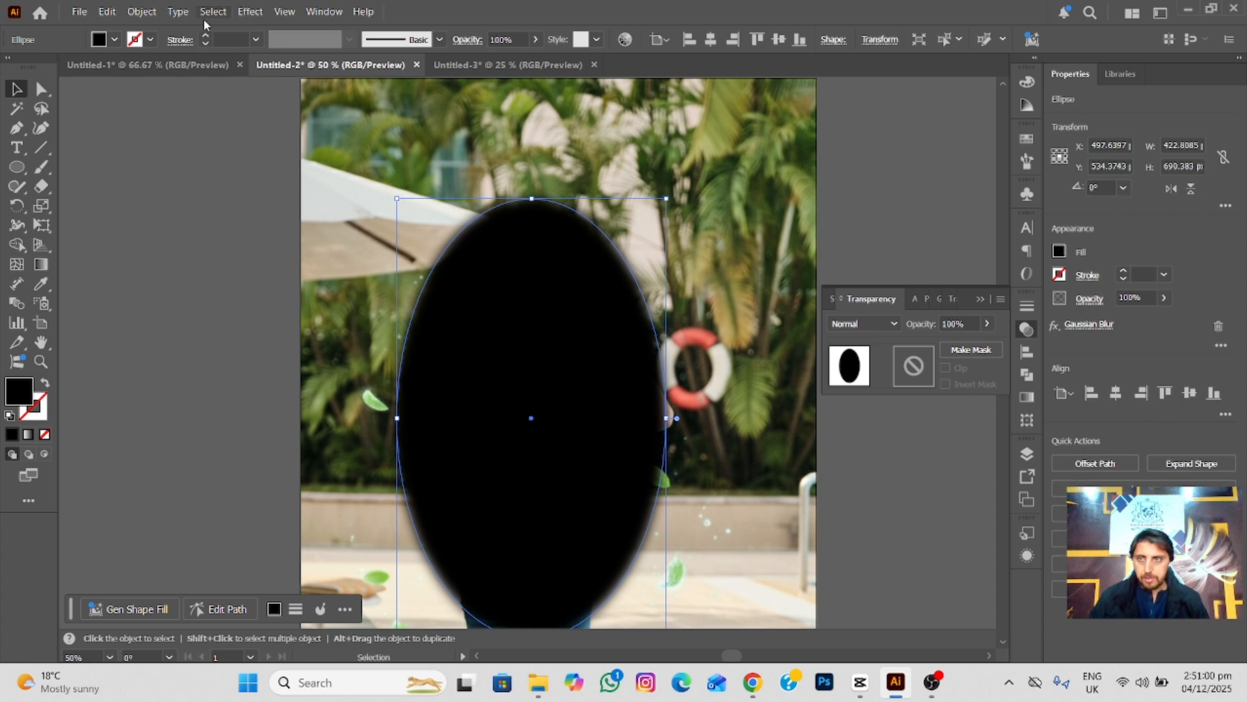
pyautogui.click(114, 40)
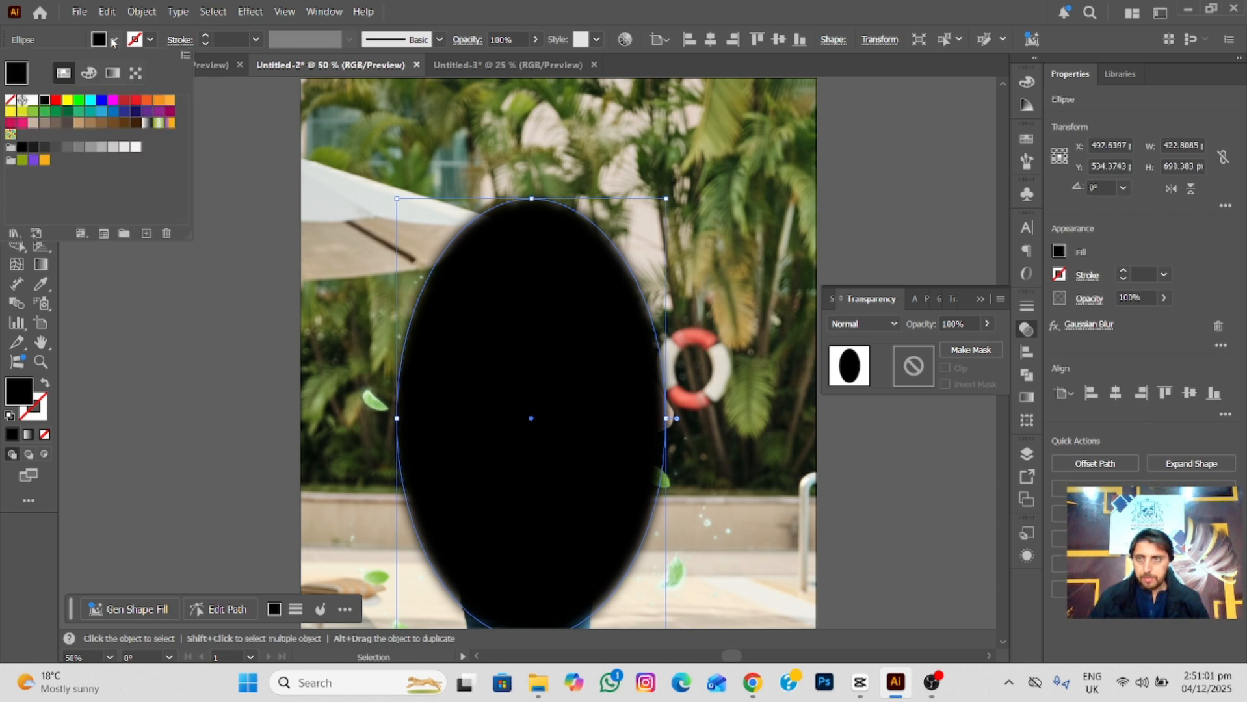
pyautogui.click(32, 103)
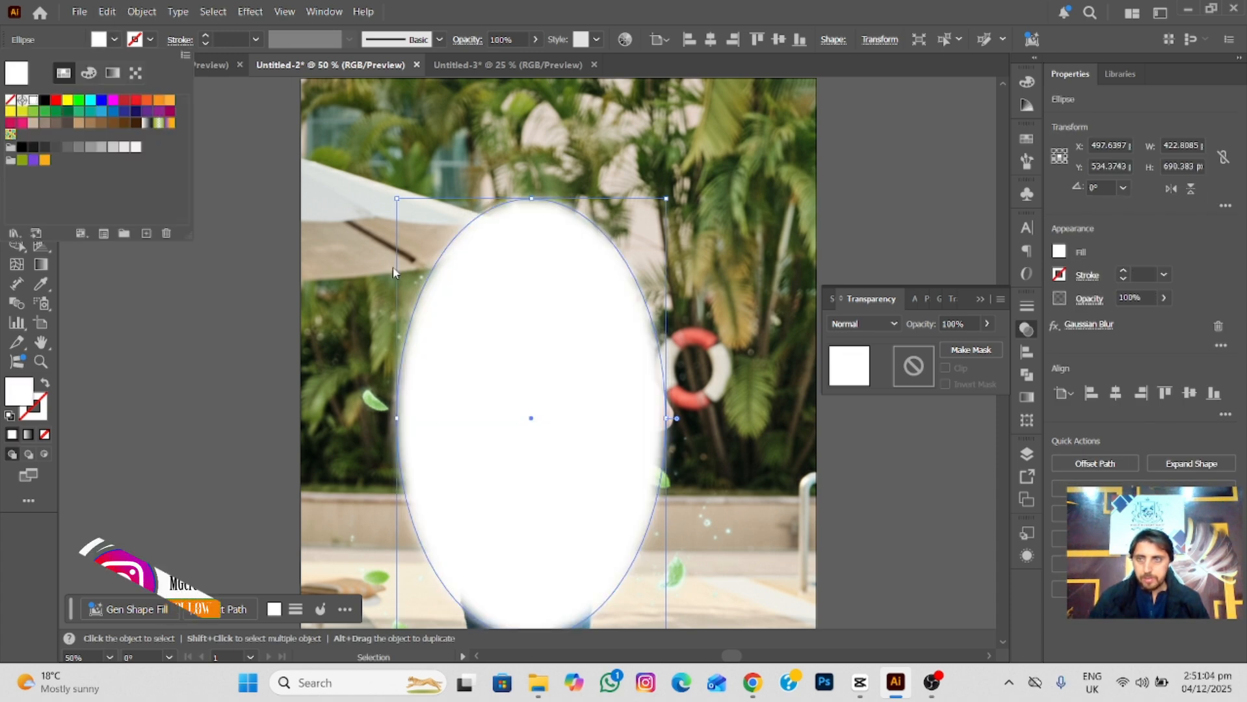
pyautogui.click(284, 296)
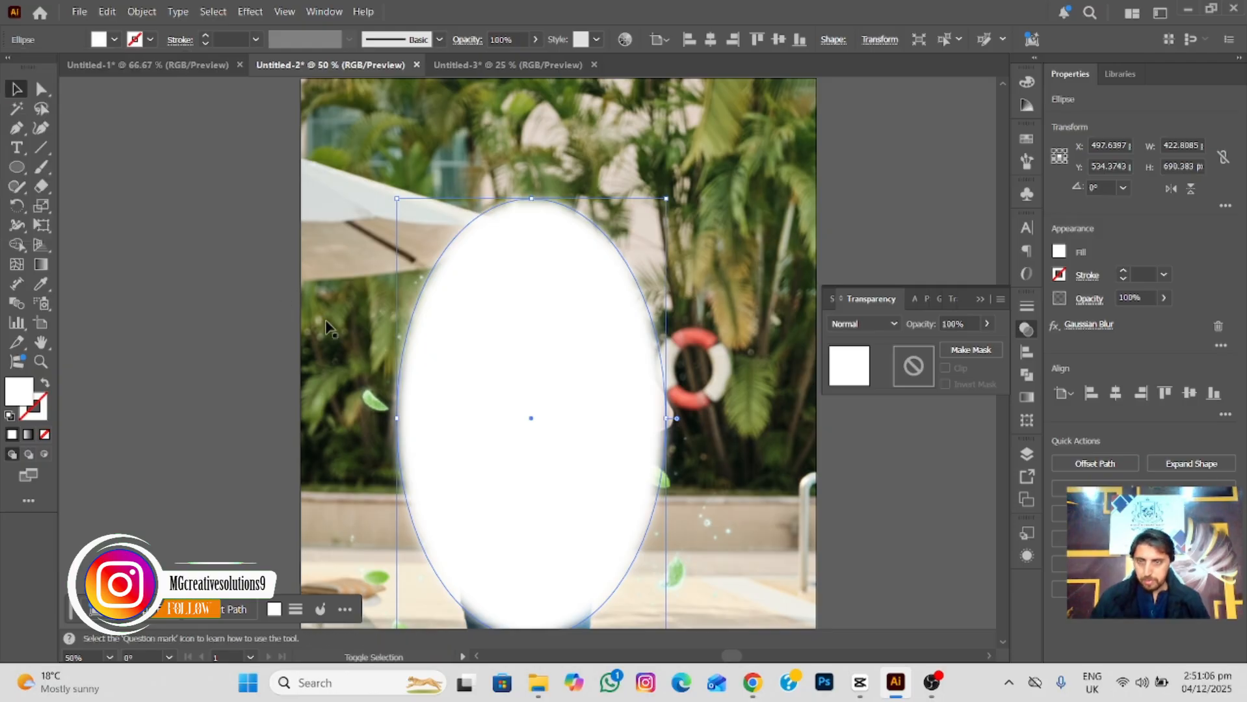
pyautogui.hotkey('ctrl', 'a')
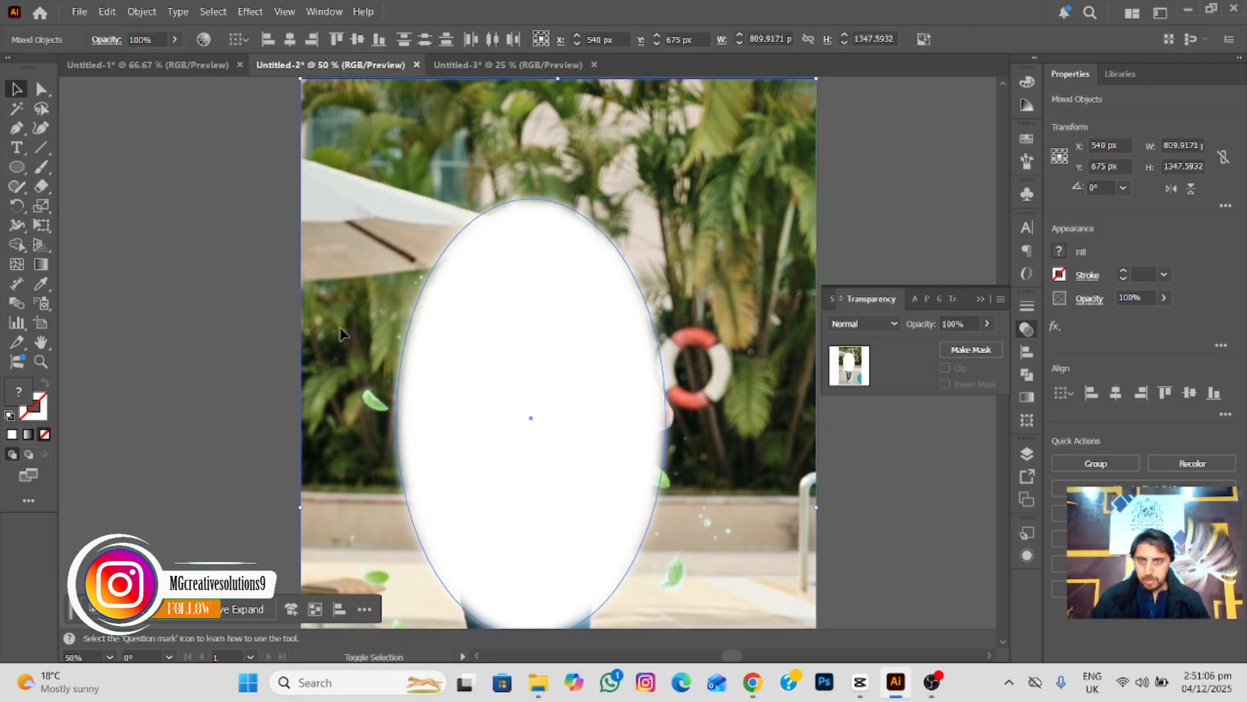
pyautogui.click(975, 353)
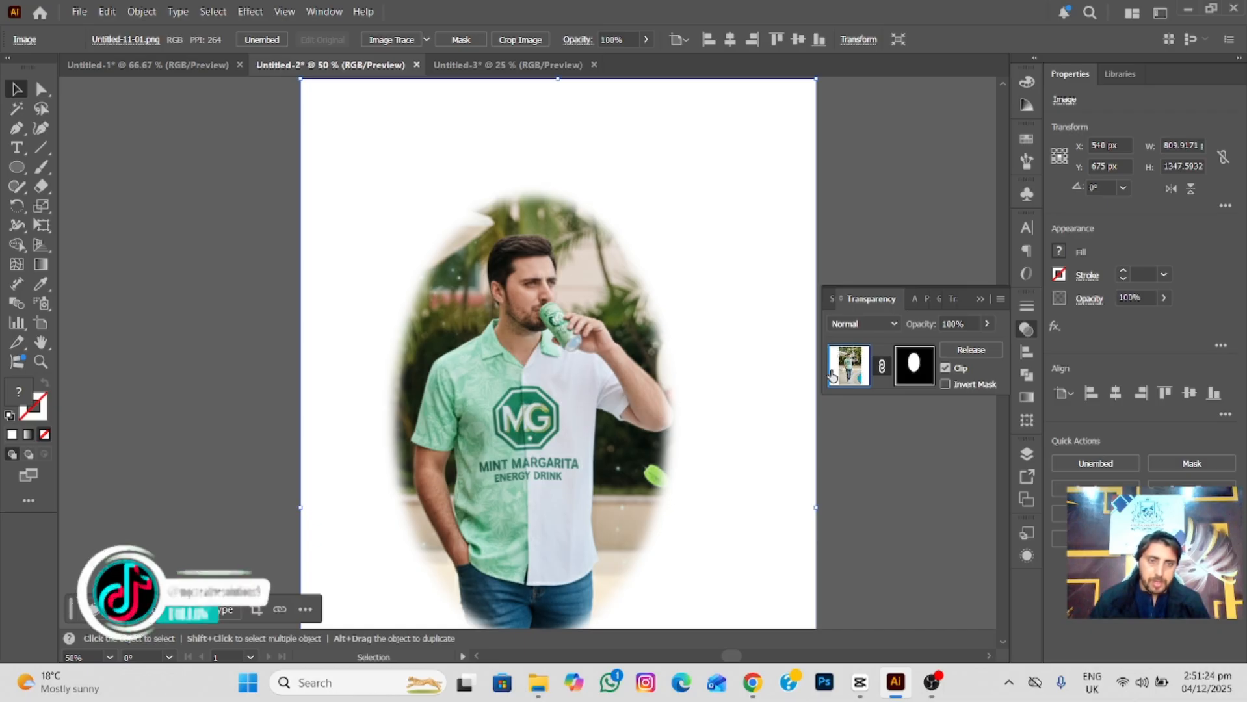
# Try adjusting the opacity mask's ellipse and scaling the photo independently of its mask, and undo the changes.
pyautogui.click(915, 368)
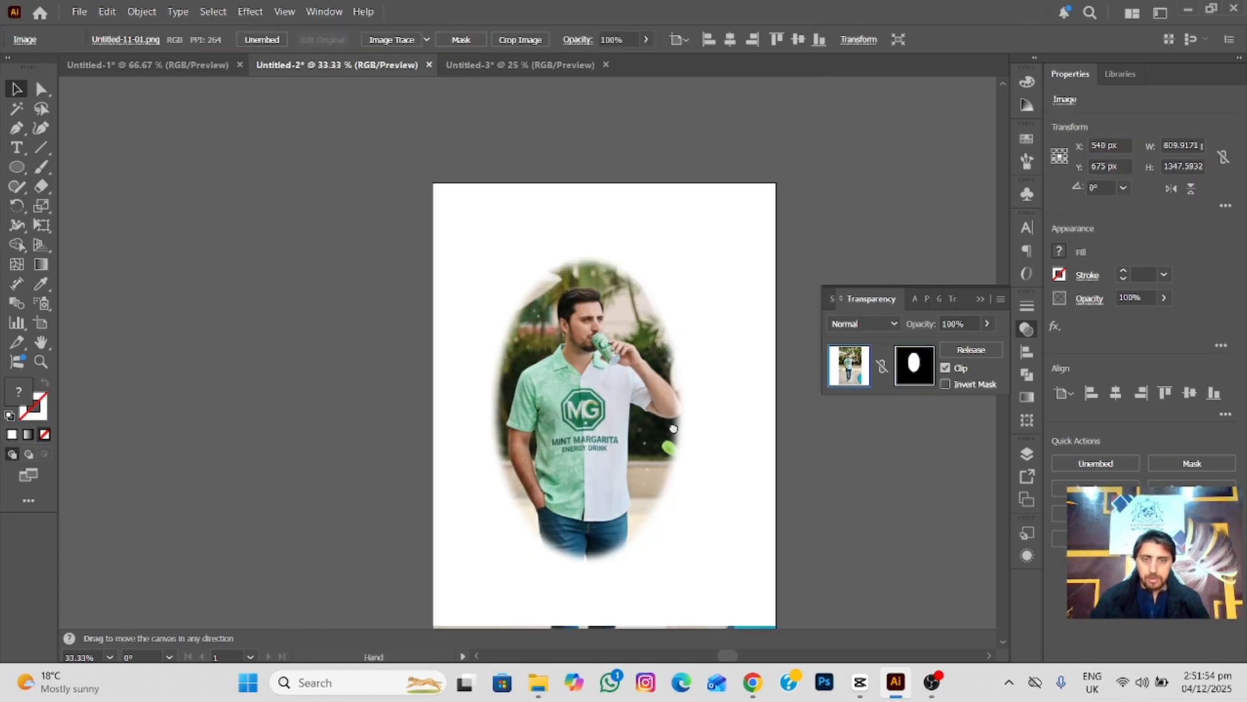
pyautogui.moveTo(672, 432); pyautogui.dragTo(646, 300)
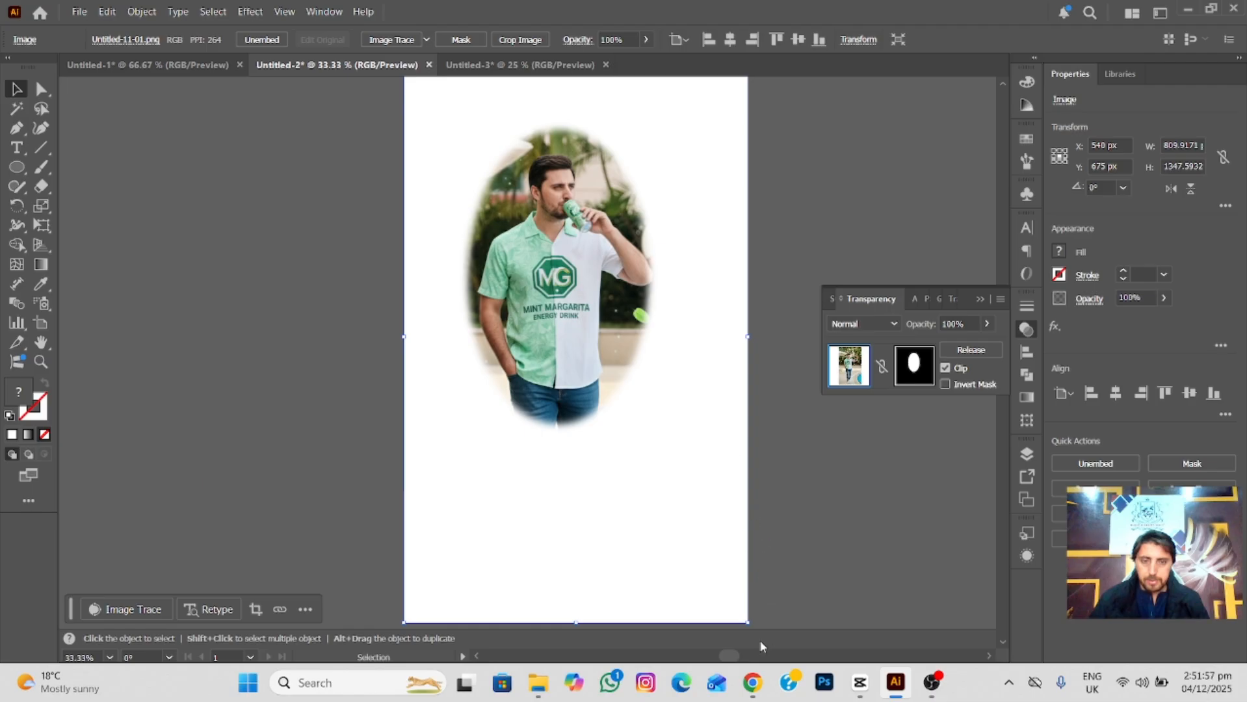
pyautogui.moveTo(748, 619); pyautogui.dragTo(710, 476)
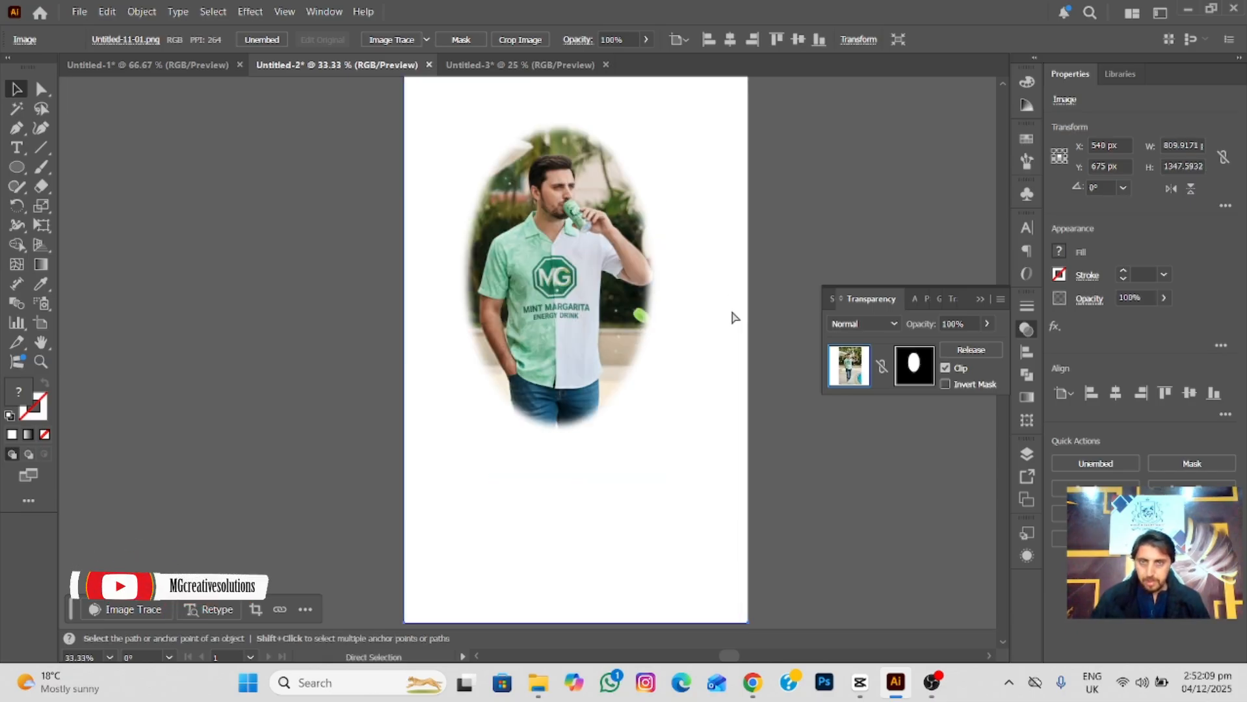
pyautogui.hotkey('ctrl', 'z')
# Edit the opacity mask, shrink its blurred ellipse to frame the man's head and torso more tightly, and deselect it.
pyautogui.click(914, 366)
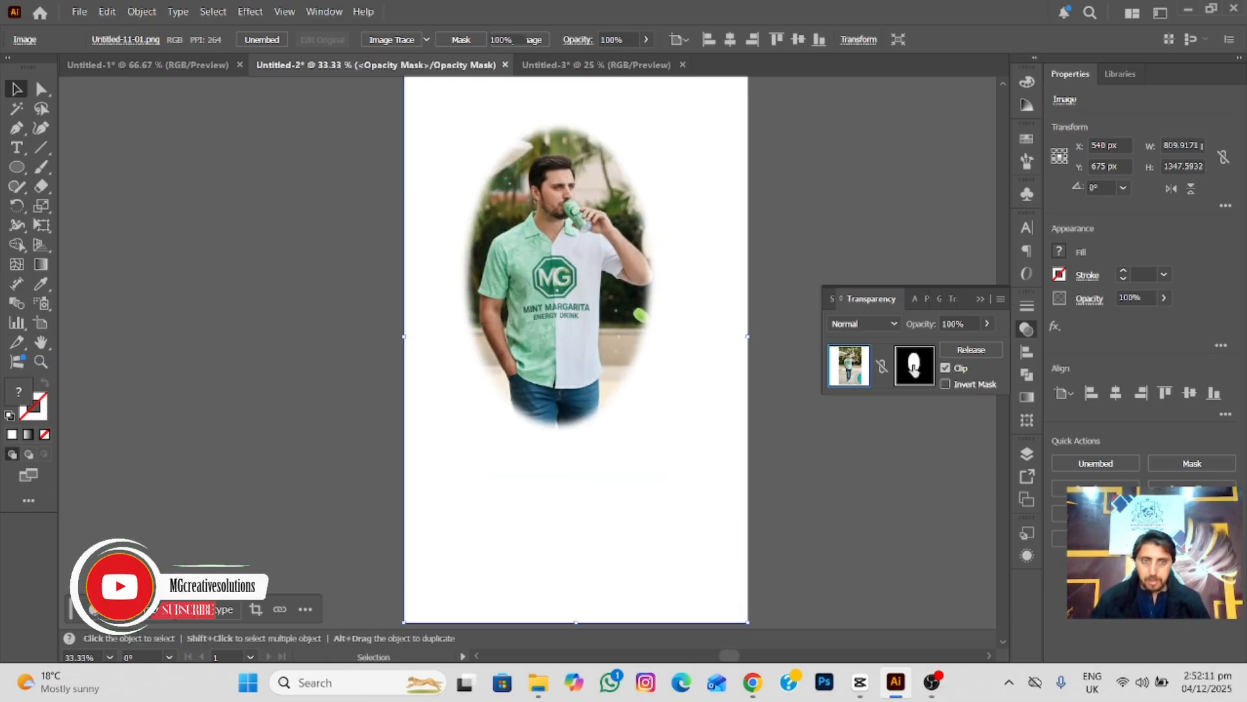
pyautogui.moveTo(652, 425); pyautogui.dragTo(636, 383)
pyautogui.moveTo(572, 323); pyautogui.dragTo(617, 370)
pyautogui.scroll(1, 568, 304)
pyautogui.click(662, 333)
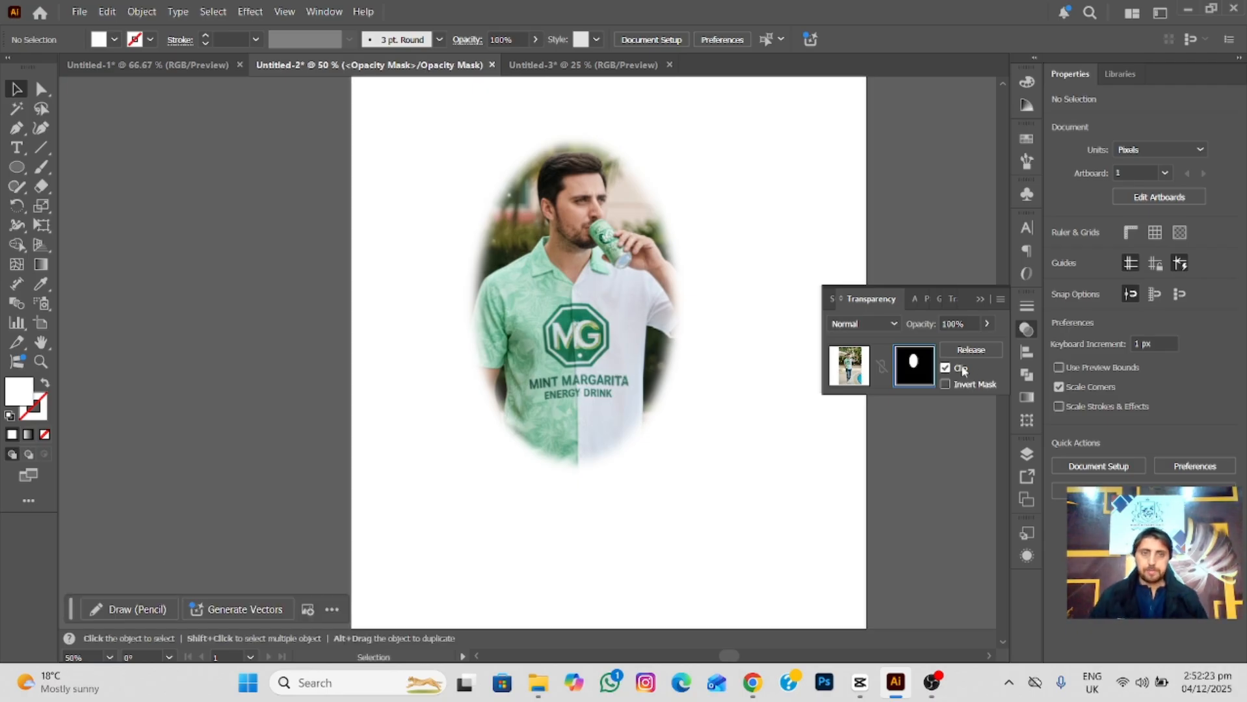
# Collapse the transparency settings and return to the Untitled-1 document to view the draw inside, clipping mask and opacity mask examples together.
pyautogui.click(981, 300)
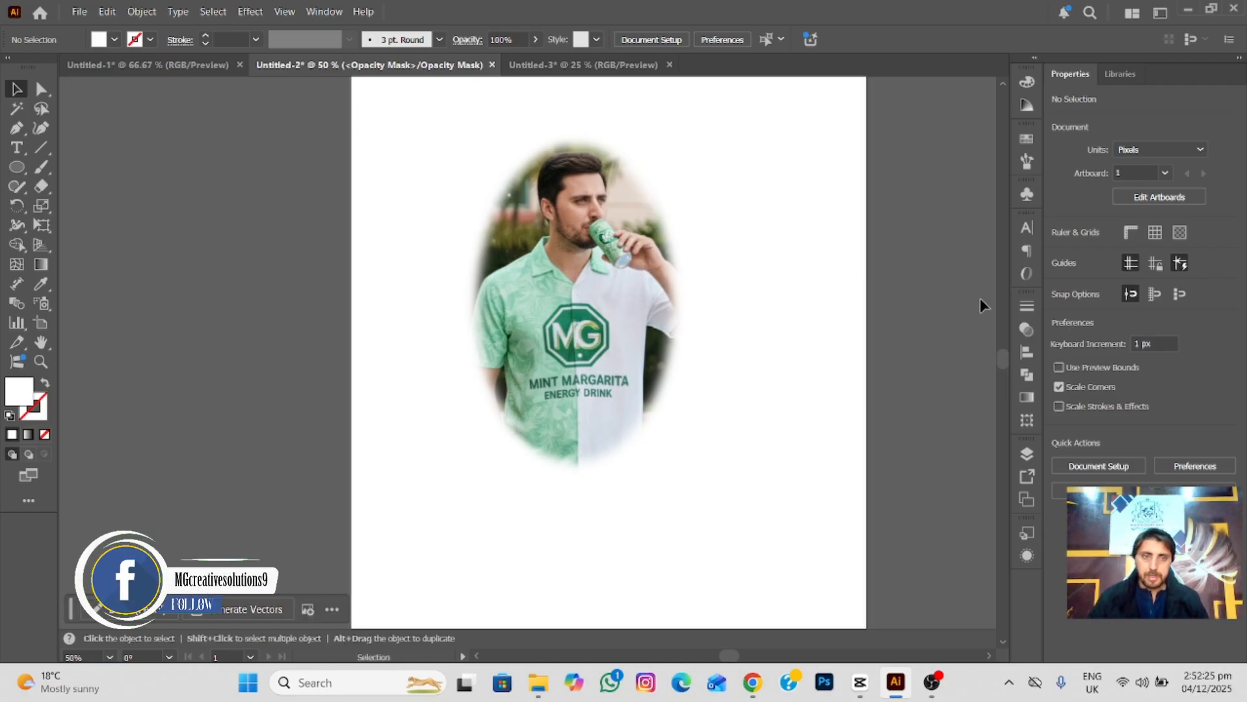
pyautogui.click(101, 65)
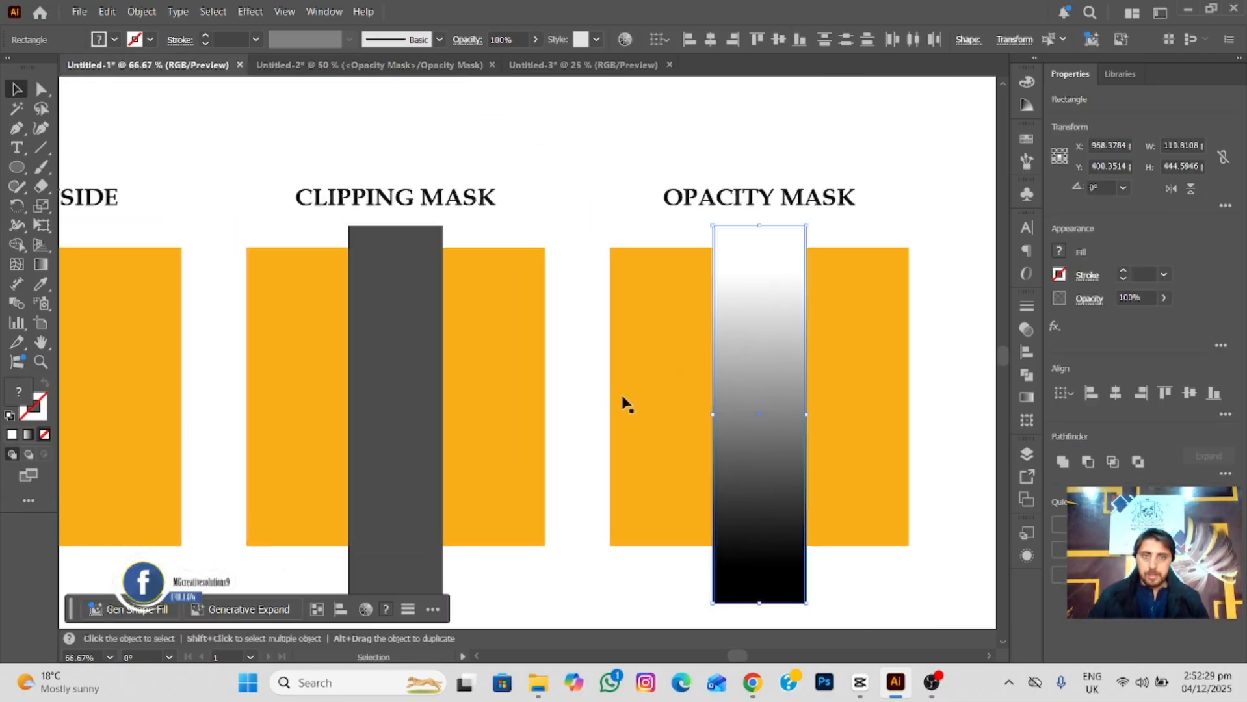
pyautogui.hotkey('ctrl', '-')
pyautogui.moveTo(505, 390); pyautogui.dragTo(576, 372)
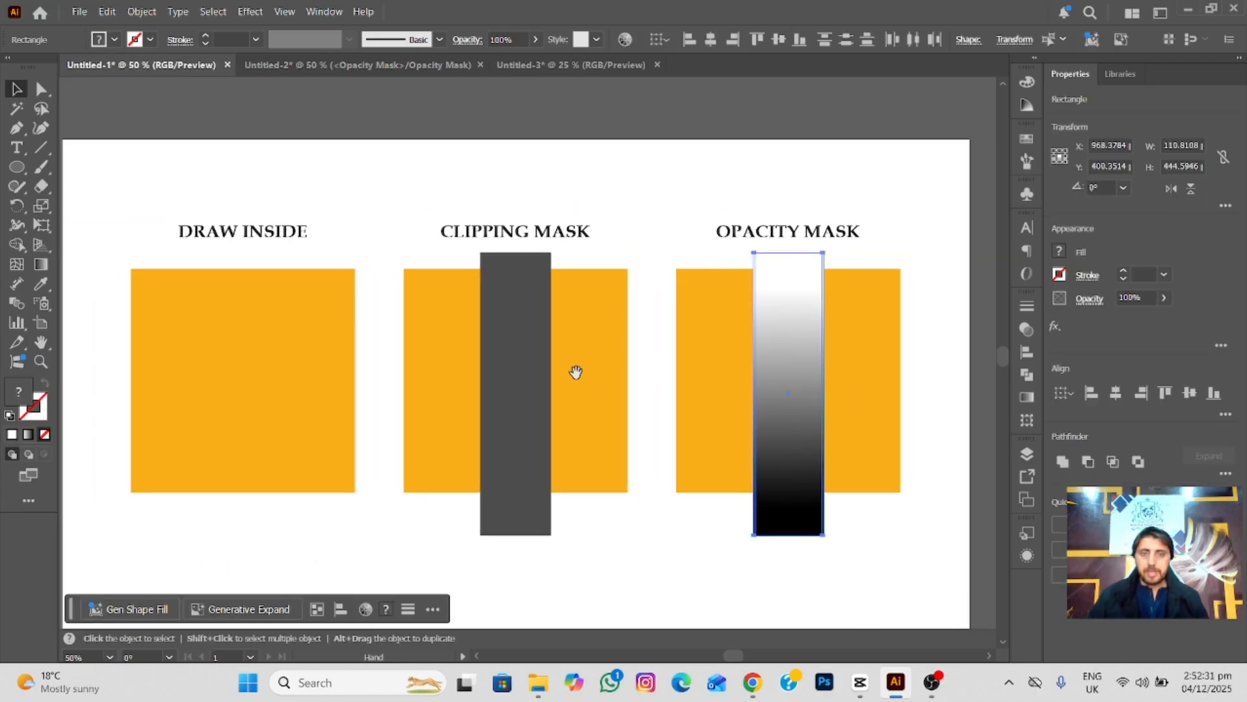